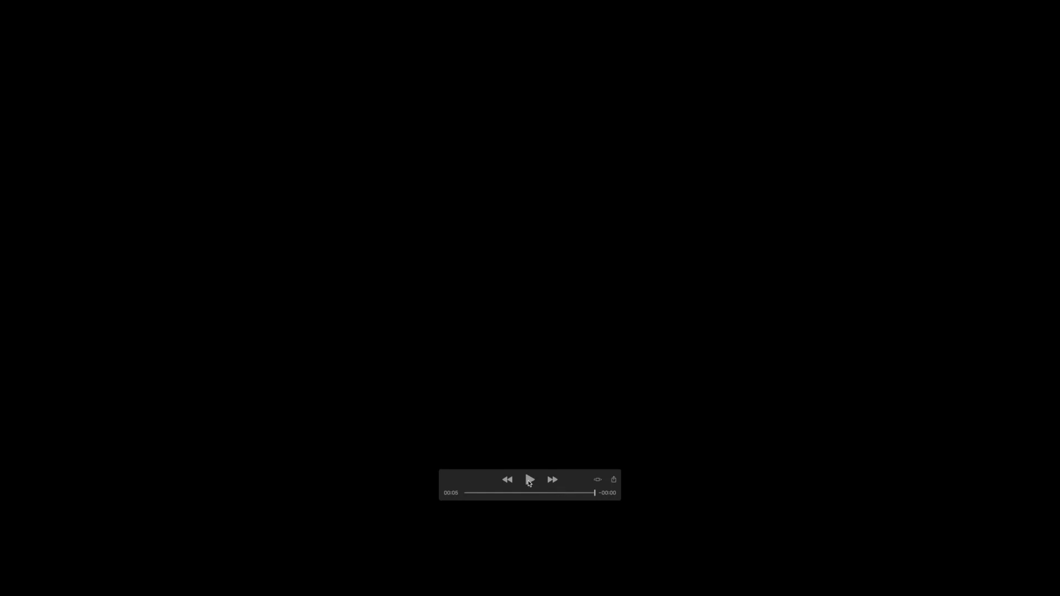
Step: Replay the finished logo movie in QuickTime, then start a Pen path at the flame tip in Illustrator
{"action": "left_click", "coordinate": [537, 483]}
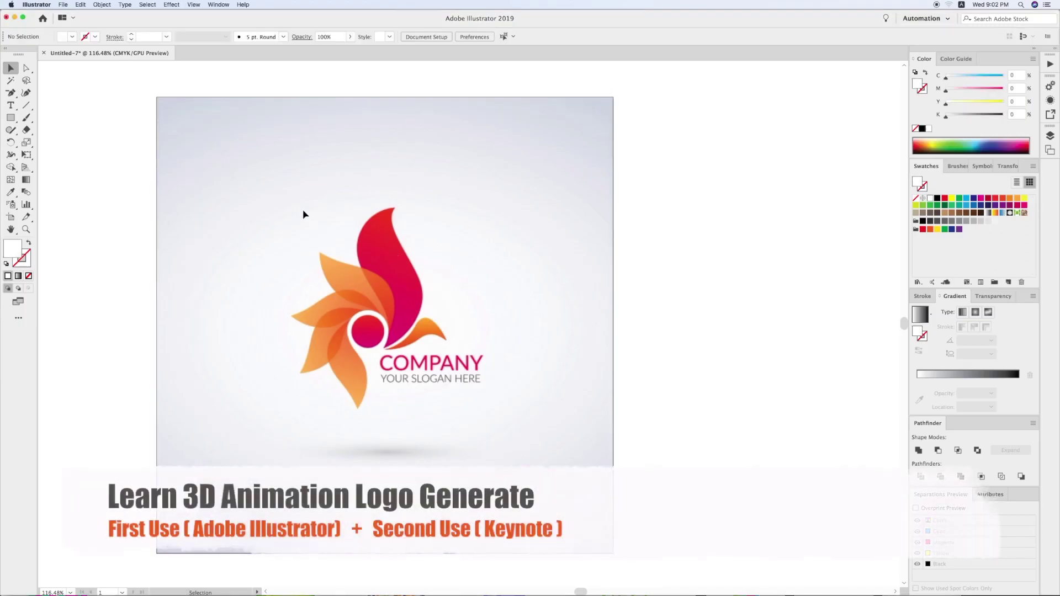
{"action": "key", "text": "p"}
{"action": "left_click", "coordinate": [424, 120]}
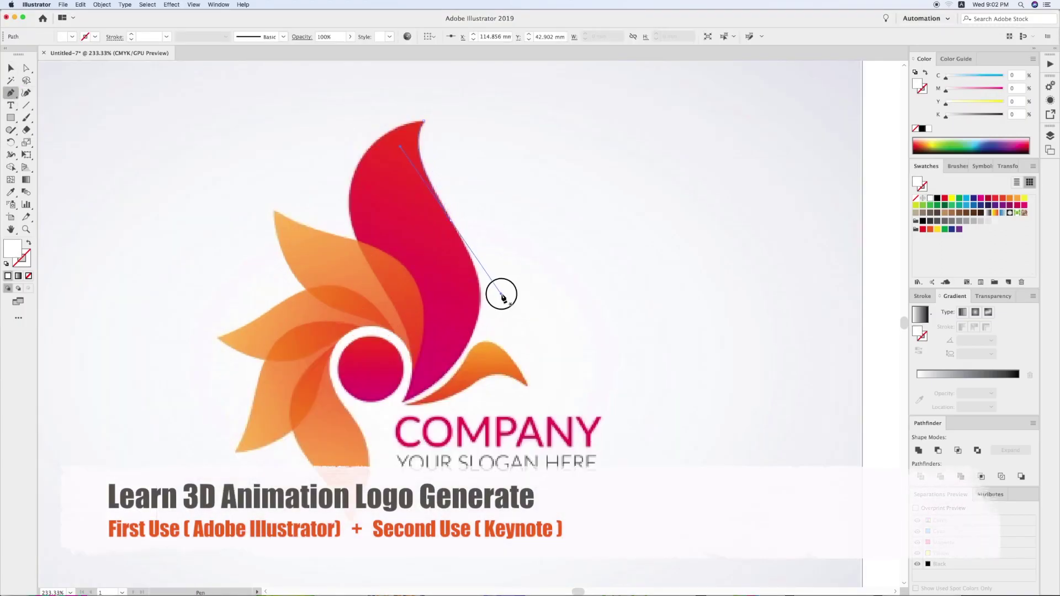
Step: Trace the red flame with a closed curved path
{"action": "left_click_drag", "start_coordinate": [501, 296], "coordinate": [488, 276]}
{"action": "left_click_drag", "start_coordinate": [473, 332], "coordinate": [528, 294]}
{"action": "left_click_drag", "start_coordinate": [405, 402], "coordinate": [351, 418]}
{"action": "left_click_drag", "start_coordinate": [378, 282], "coordinate": [320, 199]}
{"action": "left_click_drag", "start_coordinate": [423, 121], "coordinate": [478, 118]}
Step: Trace the upper orange petal along the flame's edge and close it
{"action": "left_click", "coordinate": [275, 211]}
{"action": "left_click_drag", "start_coordinate": [363, 318], "coordinate": [442, 331]}
{"action": "left_click_drag", "start_coordinate": [405, 401], "coordinate": [370, 465]}
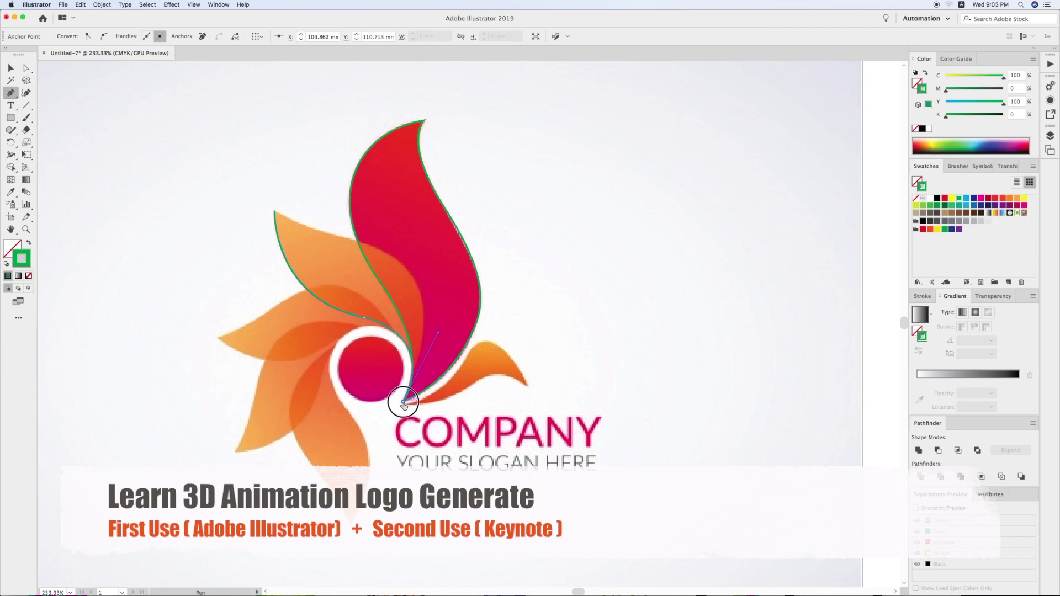
{"action": "left_click_drag", "start_coordinate": [385, 252], "coordinate": [276, 214]}
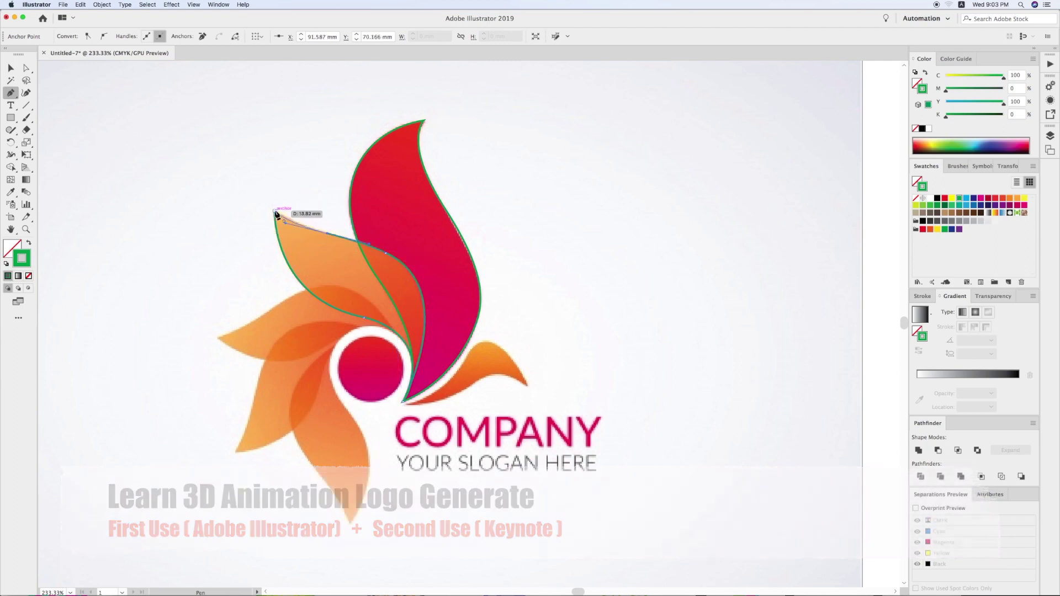
{"action": "left_click", "coordinate": [275, 213]}
Step: Trace the left orange petal as a closed curved outline
{"action": "left_click", "coordinate": [218, 338]}
{"action": "left_click_drag", "start_coordinate": [331, 344], "coordinate": [361, 325]}
{"action": "mouse_move", "coordinate": [405, 401]}
{"action": "left_mouse_down"}
{"action": "mouse_move", "coordinate": [390, 522]}
{"action": "mouse_move", "coordinate": [366, 303]}
{"action": "left_mouse_up"}
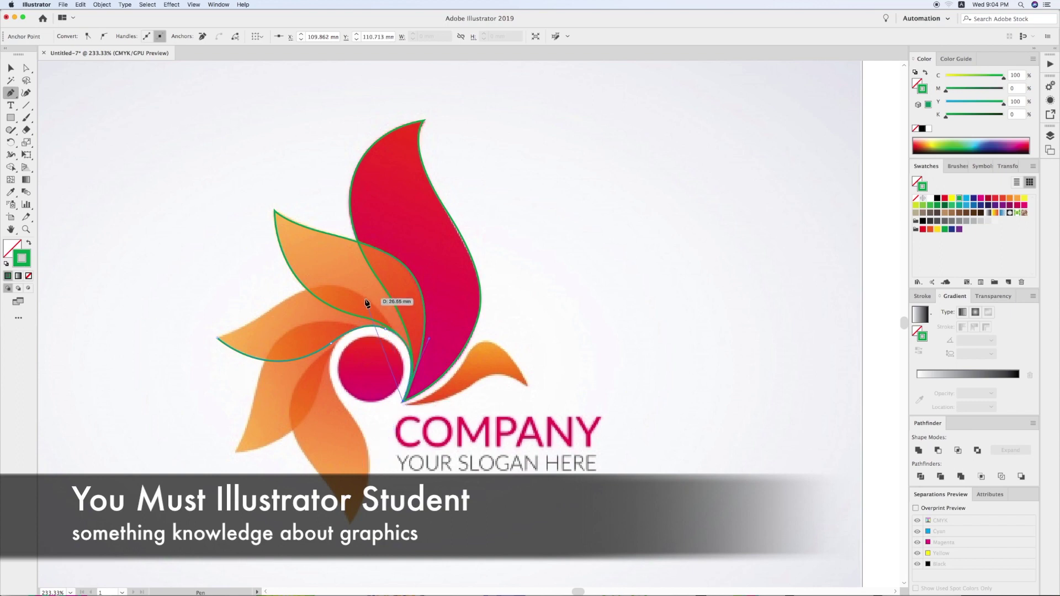
{"action": "left_click", "coordinate": [397, 334]}
{"action": "left_click_drag", "start_coordinate": [315, 287], "coordinate": [261, 300]}
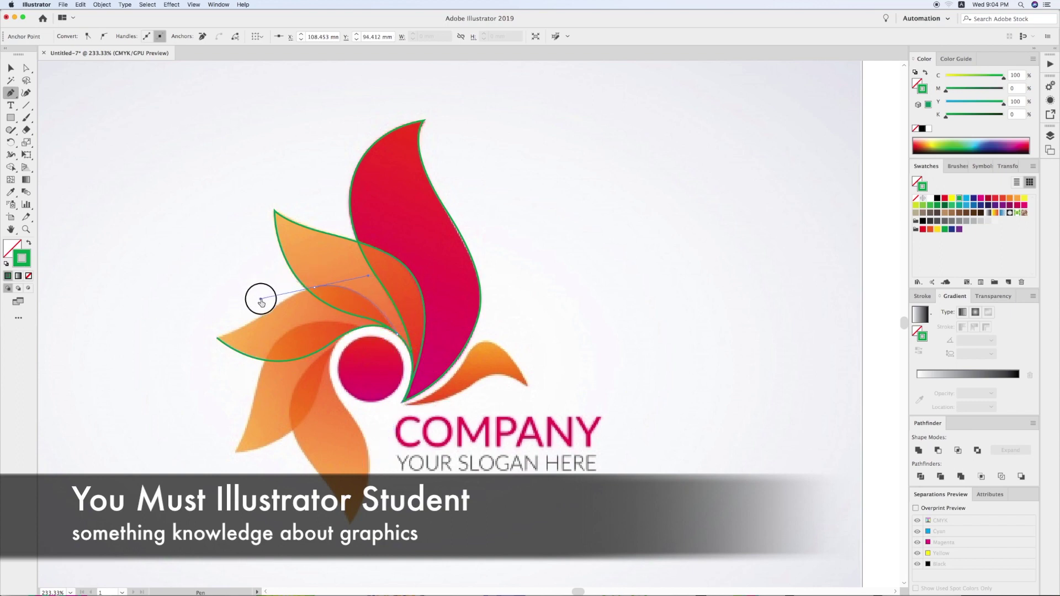
{"action": "left_click", "coordinate": [219, 338]}
{"action": "key", "text": "v"}
{"action": "left_click", "coordinate": [190, 300]}
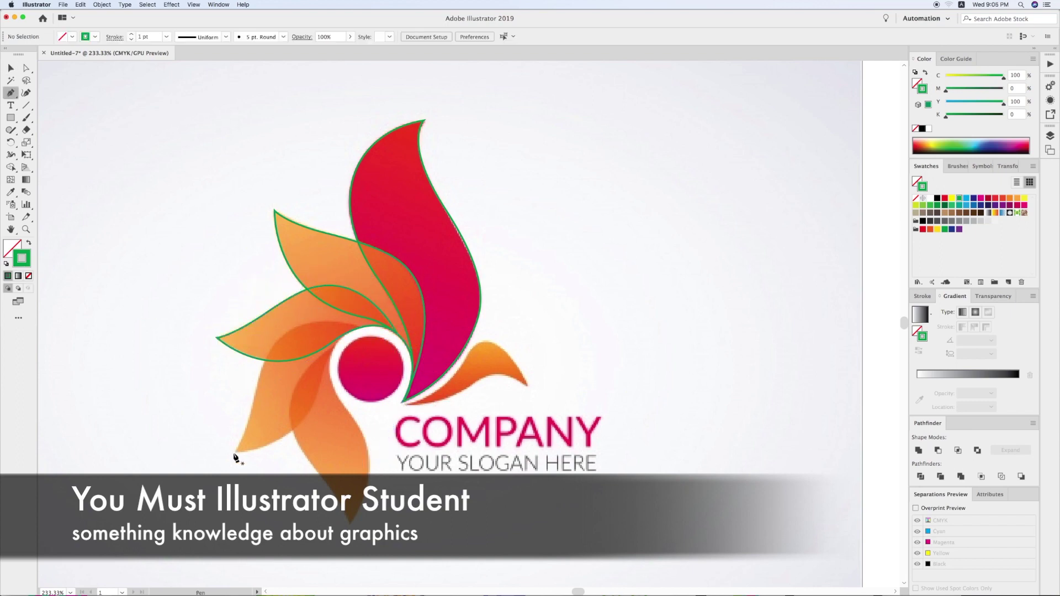
Step: Trace the lower-left and bottom petal outline down to the bottom tip
{"action": "left_click_drag", "start_coordinate": [234, 455], "coordinate": [265, 378]}
{"action": "left_click_drag", "start_coordinate": [309, 324], "coordinate": [356, 320]}
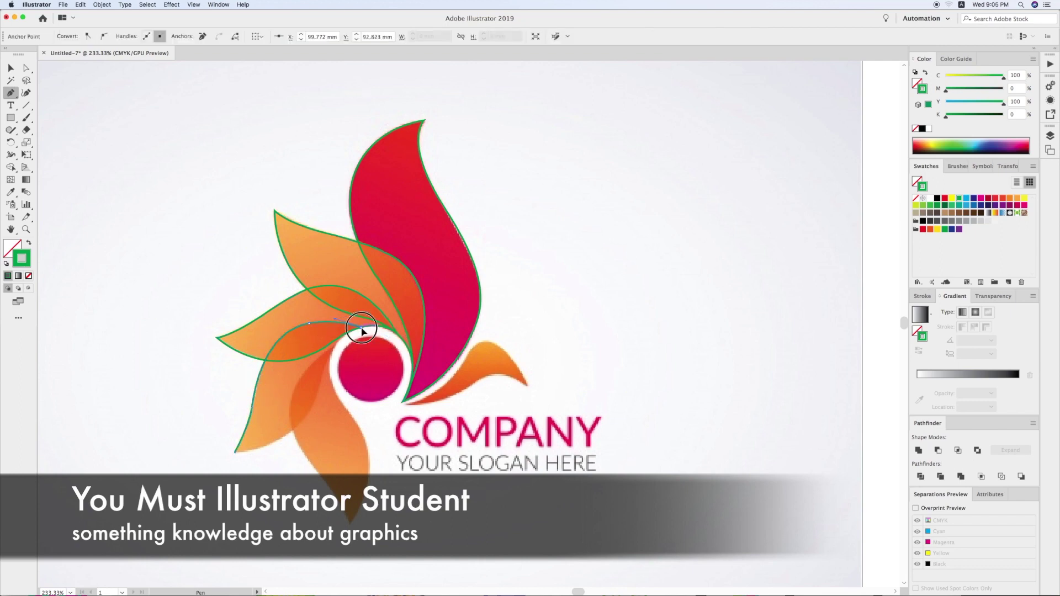
{"action": "left_click_drag", "start_coordinate": [295, 438], "coordinate": [321, 496]}
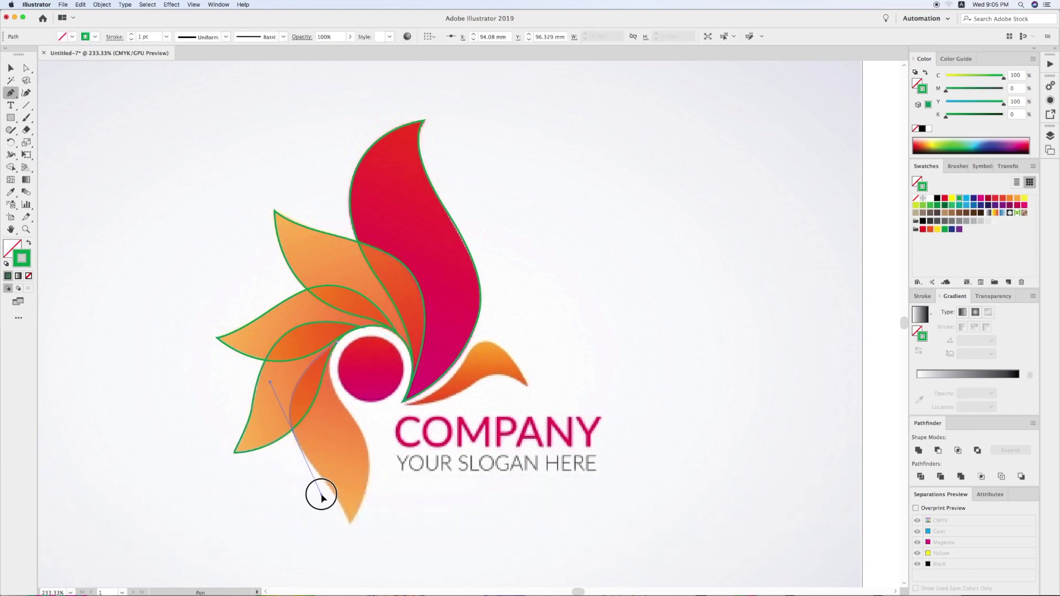
{"action": "left_click", "coordinate": [349, 523]}
{"action": "left_click_drag", "start_coordinate": [362, 432], "coordinate": [338, 392]}
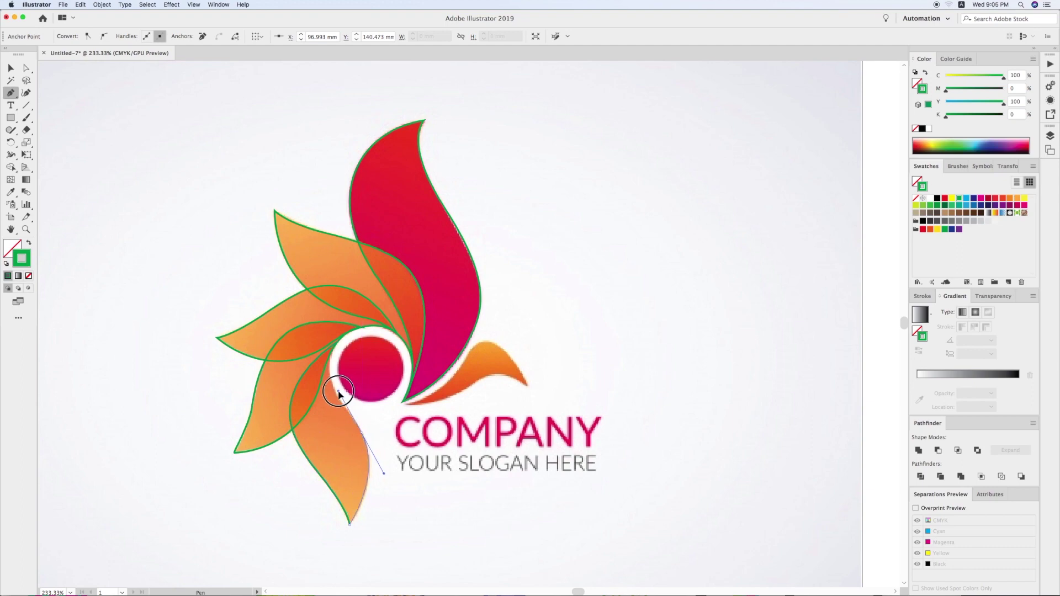
{"action": "key", "text": "v"}
{"action": "left_click", "coordinate": [416, 503]}
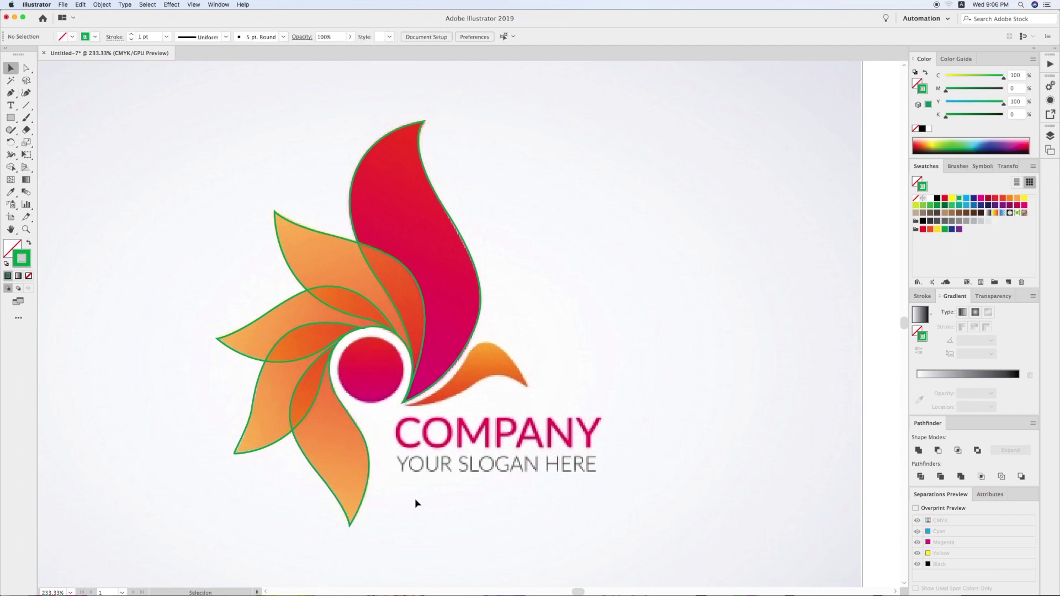
Step: Trace the bird head from its bottom point to the beak
{"action": "left_click", "coordinate": [406, 409]}
{"action": "mouse_move", "coordinate": [456, 374]}
{"action": "left_mouse_down"}
{"action": "mouse_move", "coordinate": [470, 360]}
{"action": "mouse_move", "coordinate": [508, 360]}
{"action": "left_mouse_up"}
{"action": "left_click", "coordinate": [527, 387]}
{"action": "left_click", "coordinate": [406, 408]}
{"action": "key", "text": "v"}
{"action": "left_click", "coordinate": [571, 366]}
Step: Draw a circle over the logo's centre circle
{"action": "scroll", "coordinate": [571, 365], "scroll_direction": "down", "scroll_amount": 1}
{"action": "key", "text": "l"}
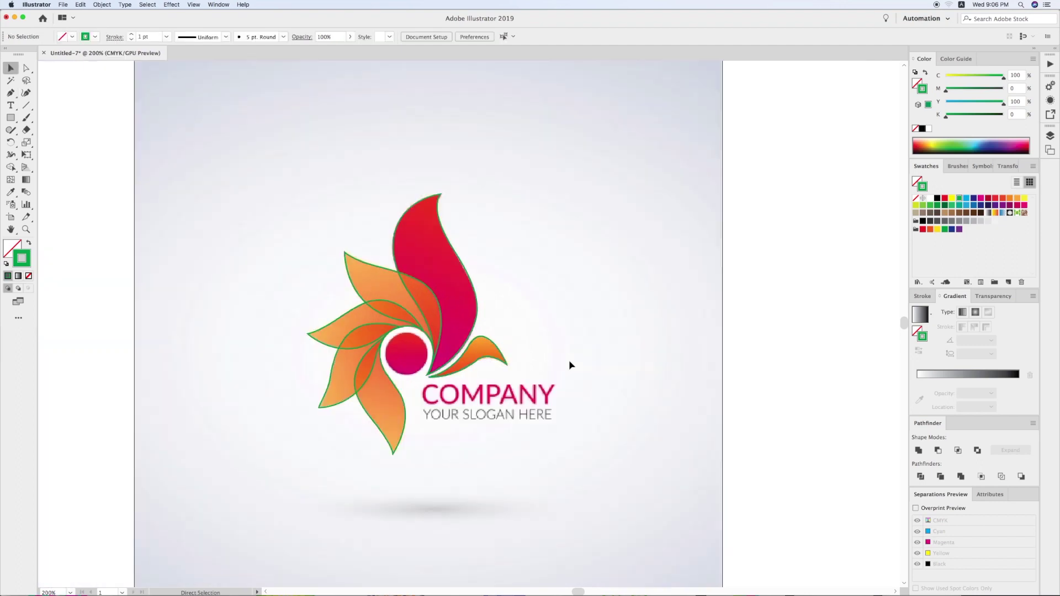
{"action": "key", "text": "v"}
{"action": "mouse_move", "coordinate": [197, 182]}
{"action": "left_mouse_down"}
{"action": "mouse_move", "coordinate": [409, 352]}
{"action": "mouse_move", "coordinate": [436, 321]}
{"action": "left_mouse_up"}
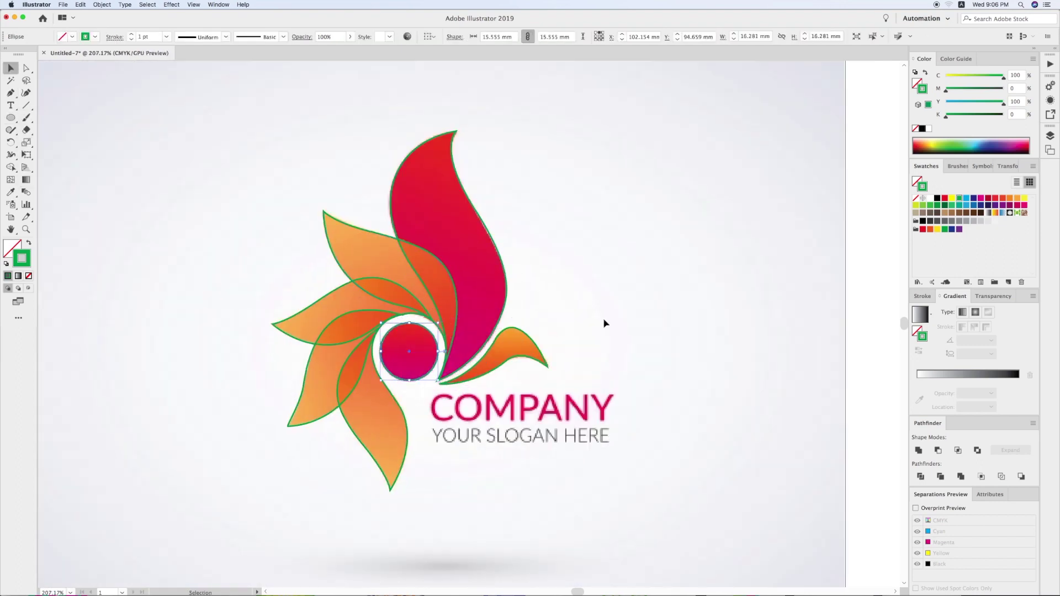
{"action": "scroll", "coordinate": [436, 322], "scroll_direction": "down", "scroll_amount": 1}
Step: Add the text 'Company' and scale it over the original lettering
{"action": "key", "text": "t"}
{"action": "left_click", "coordinate": [425, 461]}
{"action": "type", "text": "Company"}
{"action": "left_click", "coordinate": [125, 4]}
{"action": "mouse_move", "coordinate": [431, 461]}
{"action": "left_mouse_down"}
{"action": "mouse_move", "coordinate": [496, 330]}
{"action": "mouse_move", "coordinate": [485, 368]}
{"action": "left_mouse_up"}
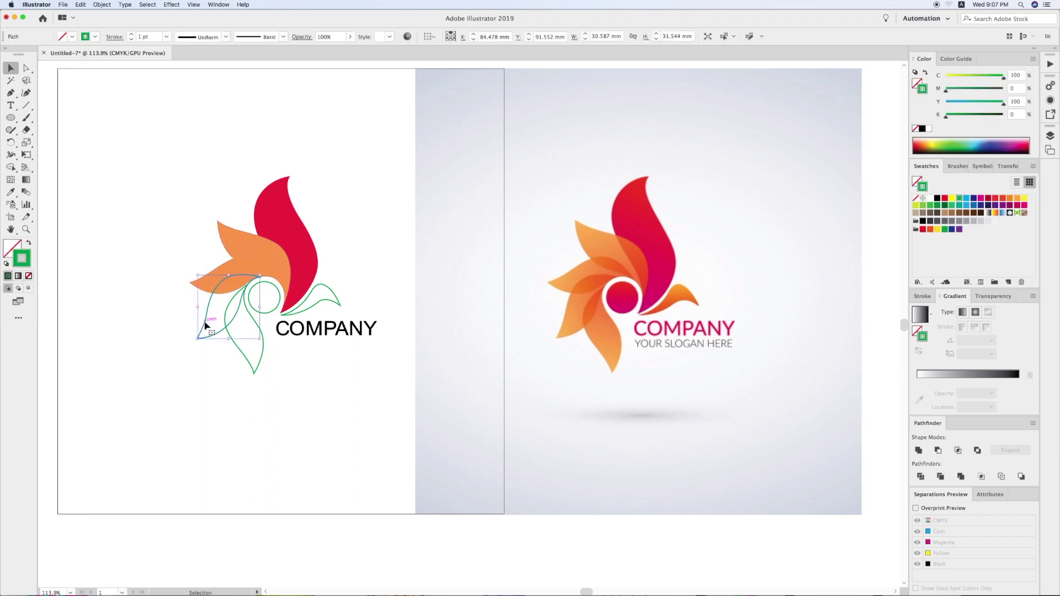
Step: Give the red flame a darkening blend mode in the Transparency panel
{"action": "left_click", "coordinate": [241, 272]}
{"action": "left_click", "coordinate": [993, 296]}
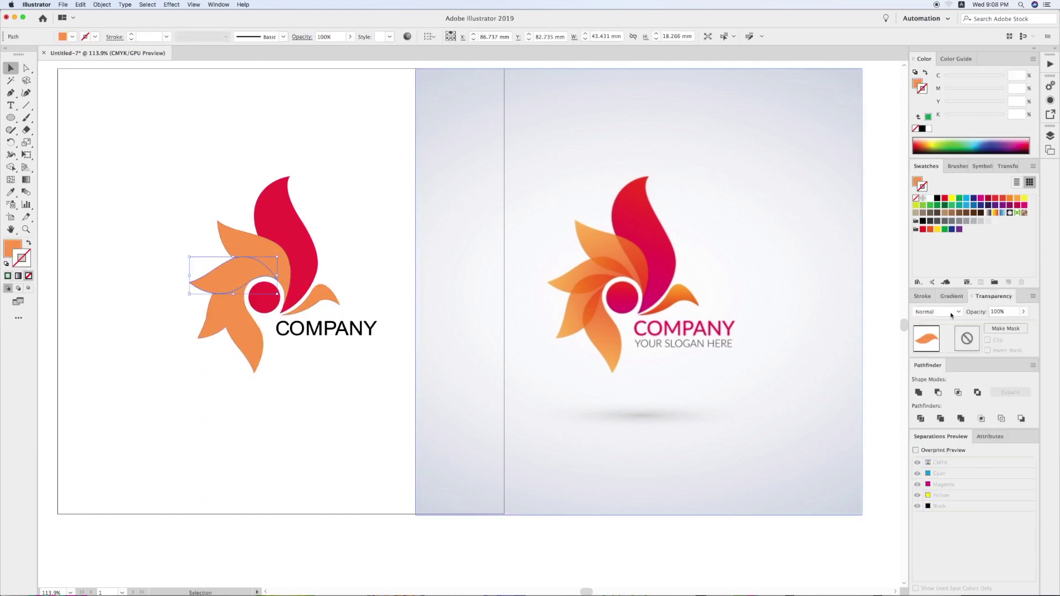
{"action": "left_click", "coordinate": [243, 353]}
{"action": "left_click", "coordinate": [237, 237]}
{"action": "left_click", "coordinate": [314, 214]}
{"action": "left_click", "coordinate": [937, 311]}
{"action": "left_click", "coordinate": [933, 364]}
Step: Set the upper-left orange petal's blend mode to Color Burn
{"action": "left_click", "coordinate": [456, 249]}
{"action": "left_click", "coordinate": [256, 239]}
{"action": "left_click", "coordinate": [937, 311]}
{"action": "left_click", "coordinate": [934, 360]}
{"action": "left_click", "coordinate": [457, 203]}
Step: Adjust the flame's magenta amount and narrow Illustrator to reveal Keynote
{"action": "left_click", "coordinate": [287, 221]}
{"action": "left_click_drag", "start_coordinate": [988, 89], "coordinate": [997, 92]}
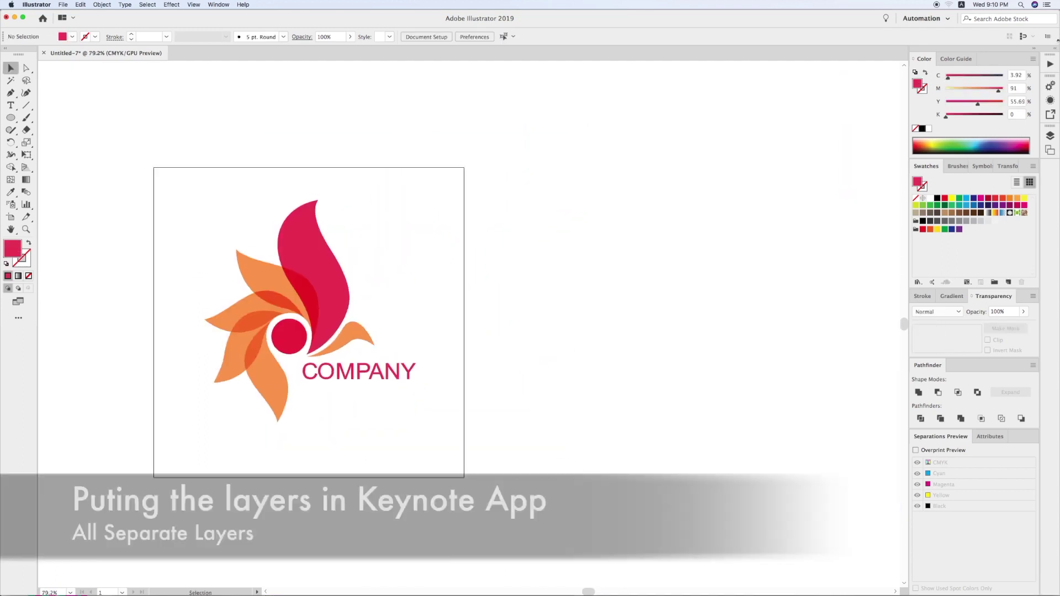
{"action": "left_click_drag", "start_coordinate": [1057, 47], "coordinate": [612, 47]}
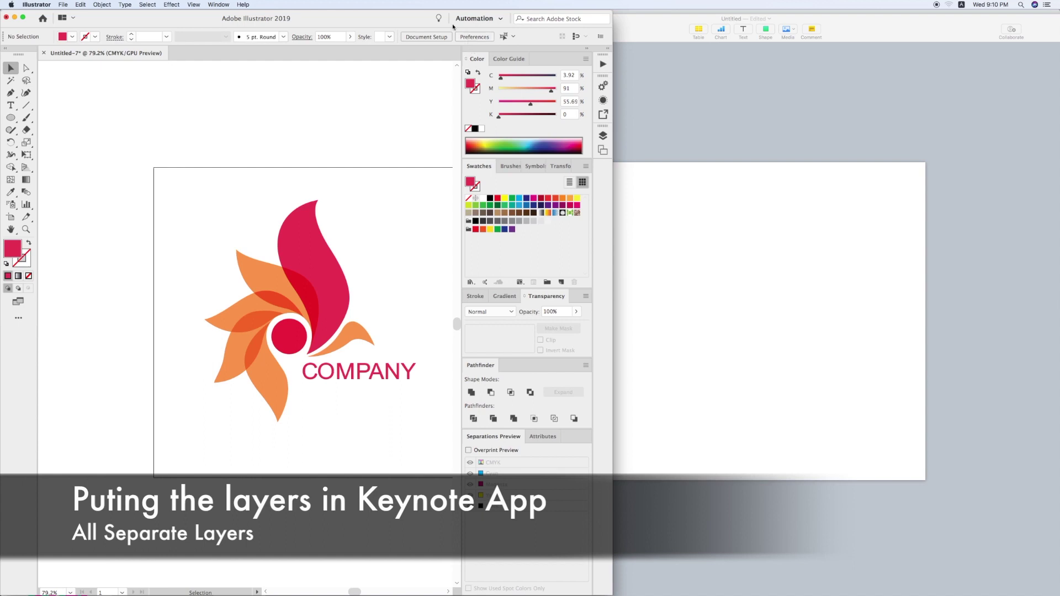
Step: Copy the flame shape from Illustrator onto Keynote slide 2
{"action": "left_click_drag", "start_coordinate": [403, 20], "coordinate": [254, 20]}
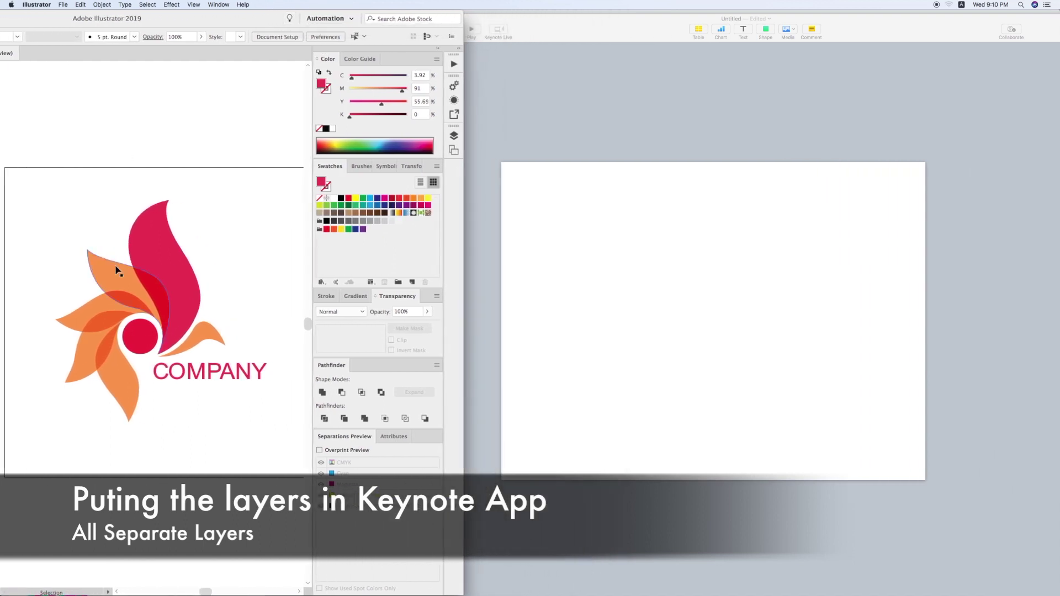
{"action": "left_click", "coordinate": [195, 307]}
{"action": "mouse_move", "coordinate": [186, 294]}
{"action": "left_mouse_down"}
{"action": "mouse_move", "coordinate": [771, 323]}
{"action": "mouse_move", "coordinate": [703, 279]}
{"action": "left_mouse_up"}
{"action": "left_click", "coordinate": [743, 299]}
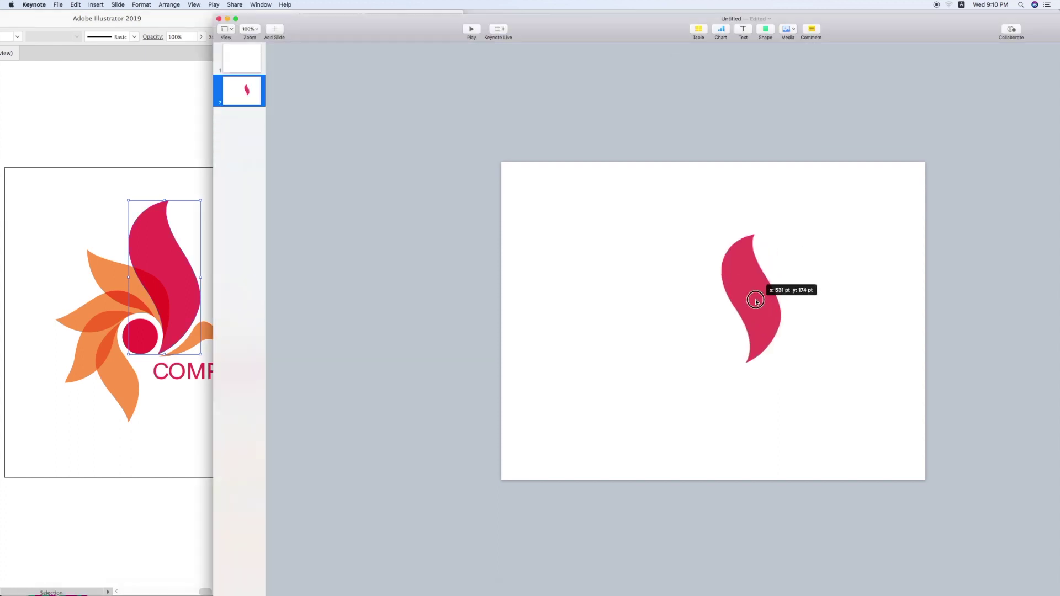
Step: Copy the upper-left and left orange petals onto the slide beside the flame
{"action": "left_click", "coordinate": [67, 269]}
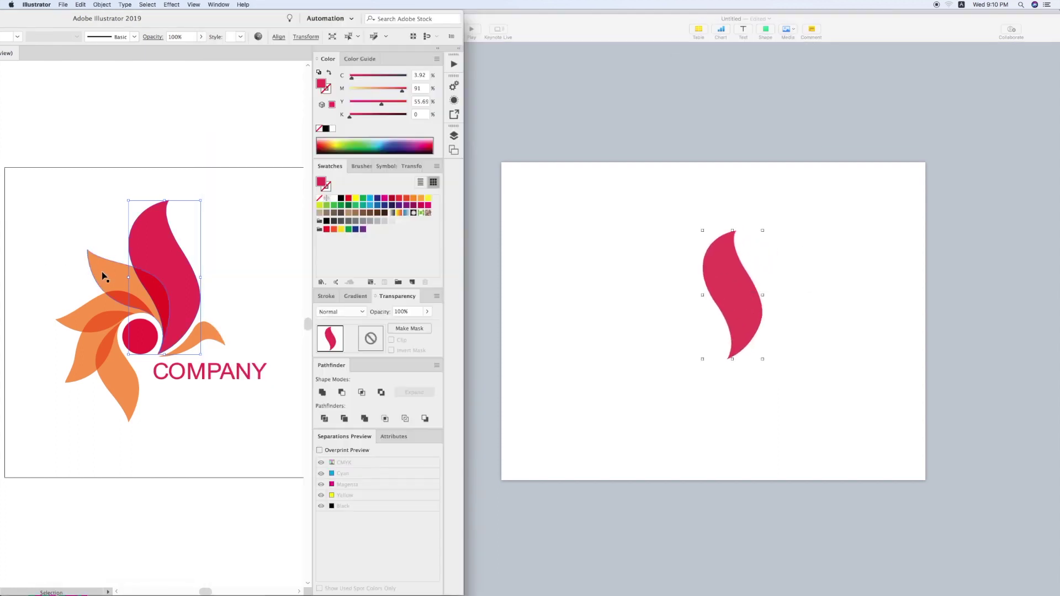
{"action": "mouse_move", "coordinate": [133, 296]}
{"action": "left_mouse_down"}
{"action": "mouse_move", "coordinate": [707, 305]}
{"action": "mouse_move", "coordinate": [690, 311]}
{"action": "left_mouse_up"}
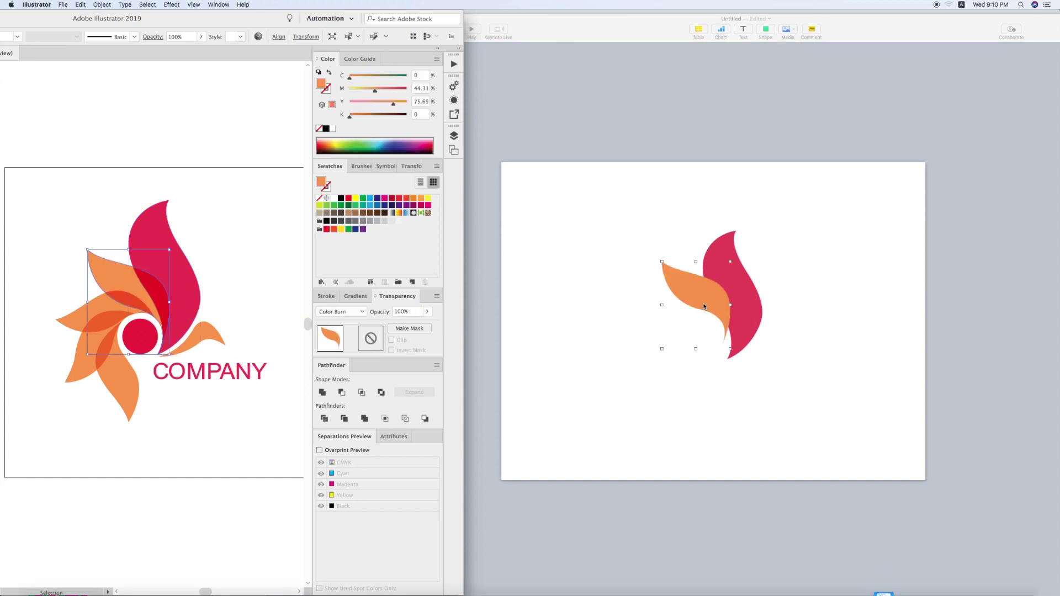
{"action": "left_click", "coordinate": [712, 319]}
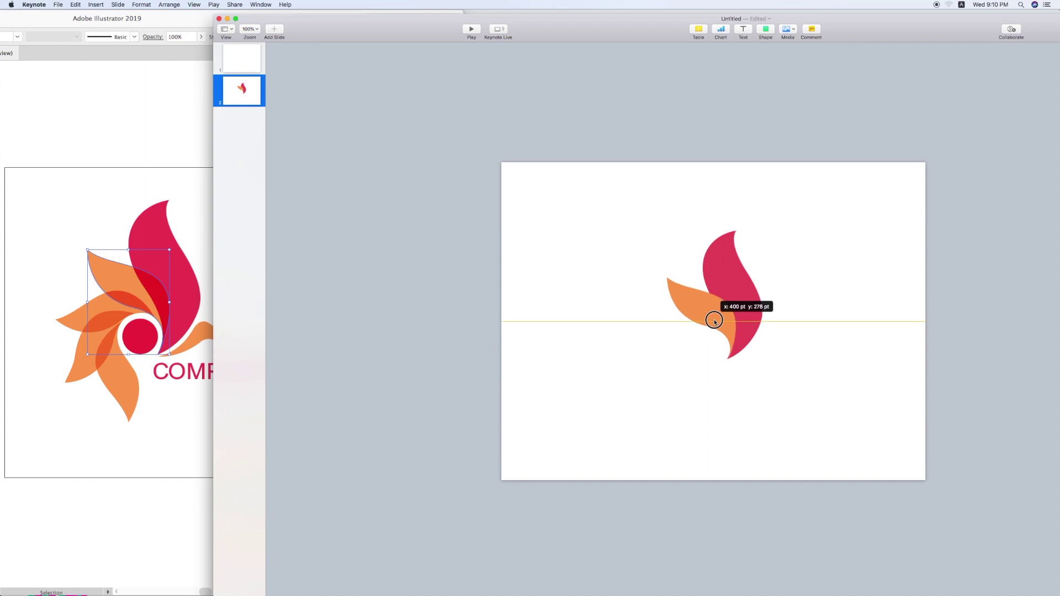
{"action": "left_click_drag", "start_coordinate": [708, 305], "coordinate": [715, 323]}
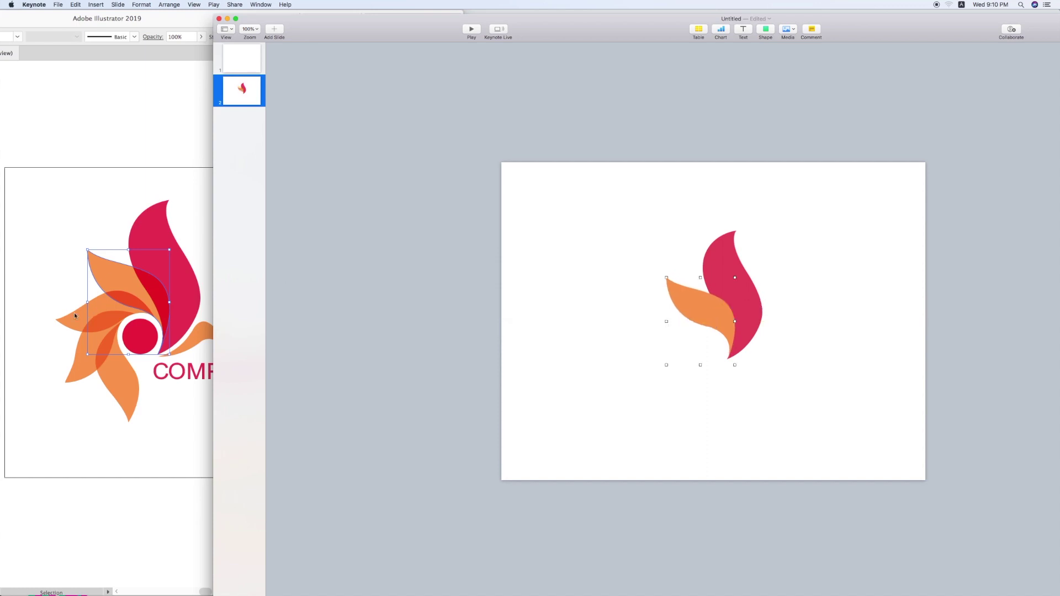
{"action": "left_click", "coordinate": [91, 313]}
{"action": "left_click_drag", "start_coordinate": [88, 315], "coordinate": [615, 311]}
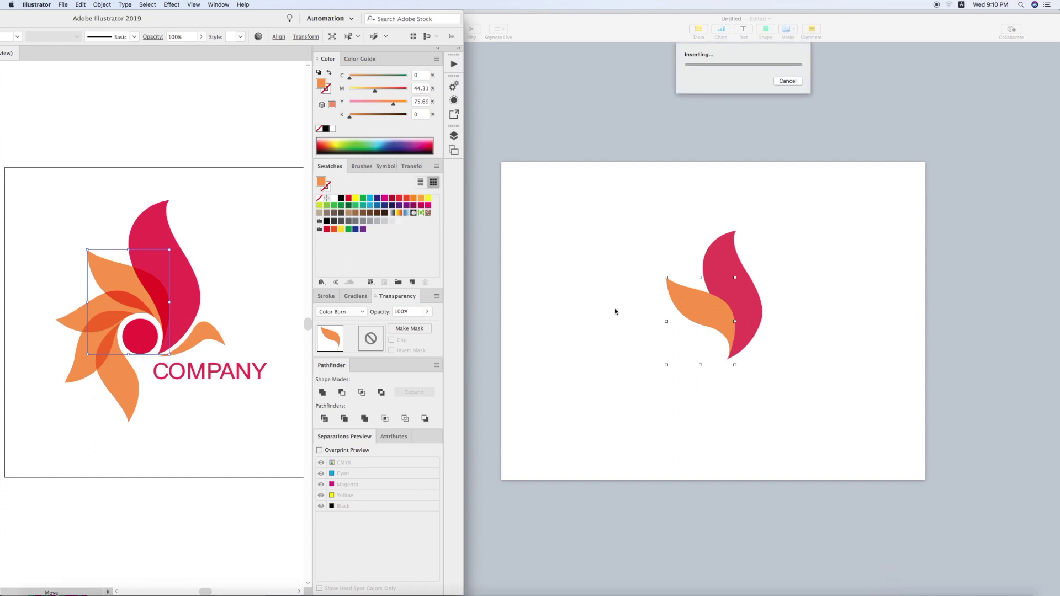
{"action": "left_click", "coordinate": [632, 314]}
{"action": "left_click_drag", "start_coordinate": [625, 321], "coordinate": [689, 338]}
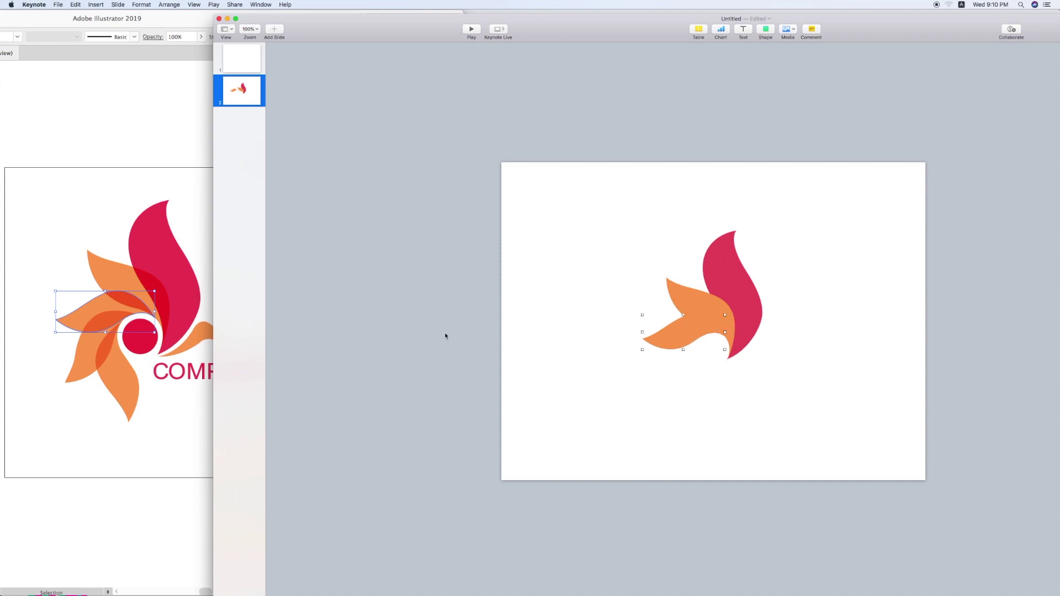
Step: Copy the lower-left and bottom petals onto the slide beneath the flower
{"action": "left_click", "coordinate": [114, 343]}
{"action": "left_click_drag", "start_coordinate": [86, 352], "coordinate": [658, 354]}
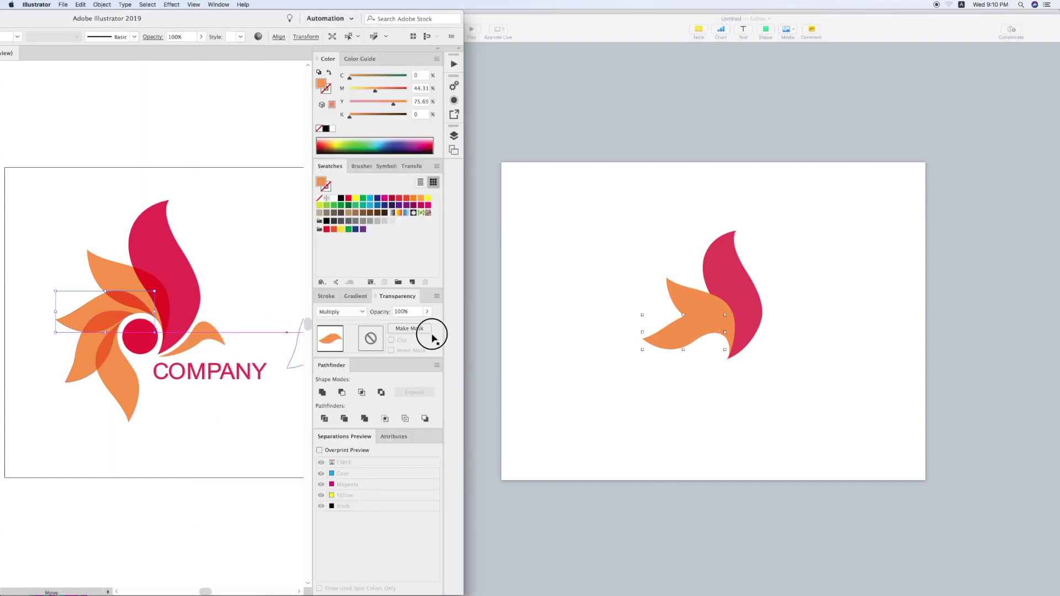
{"action": "left_click_drag", "start_coordinate": [661, 361], "coordinate": [663, 359]}
{"action": "left_click", "coordinate": [685, 365]}
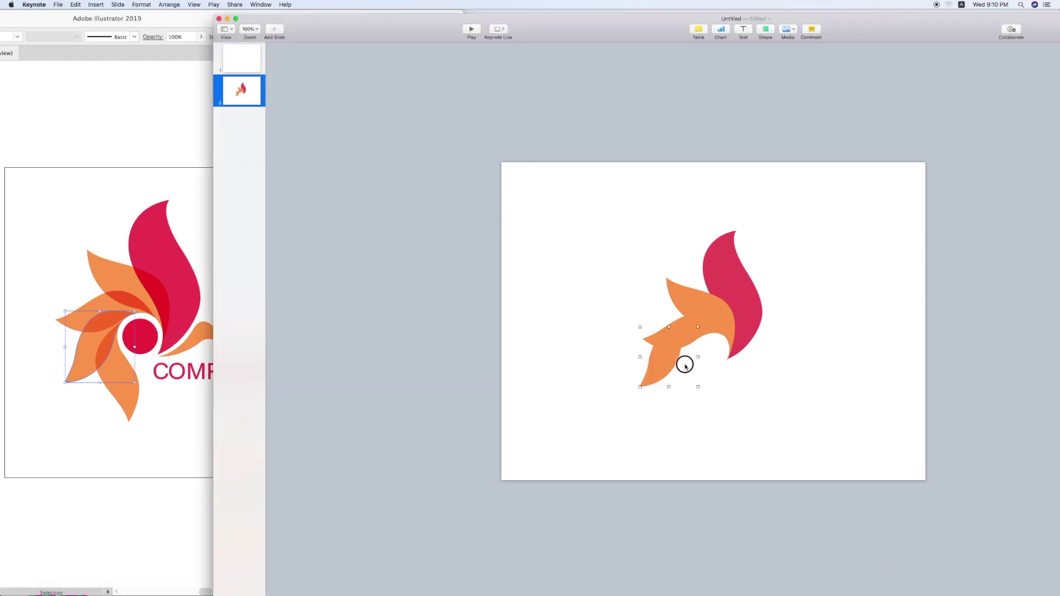
{"action": "left_click_drag", "start_coordinate": [666, 361], "coordinate": [688, 363]}
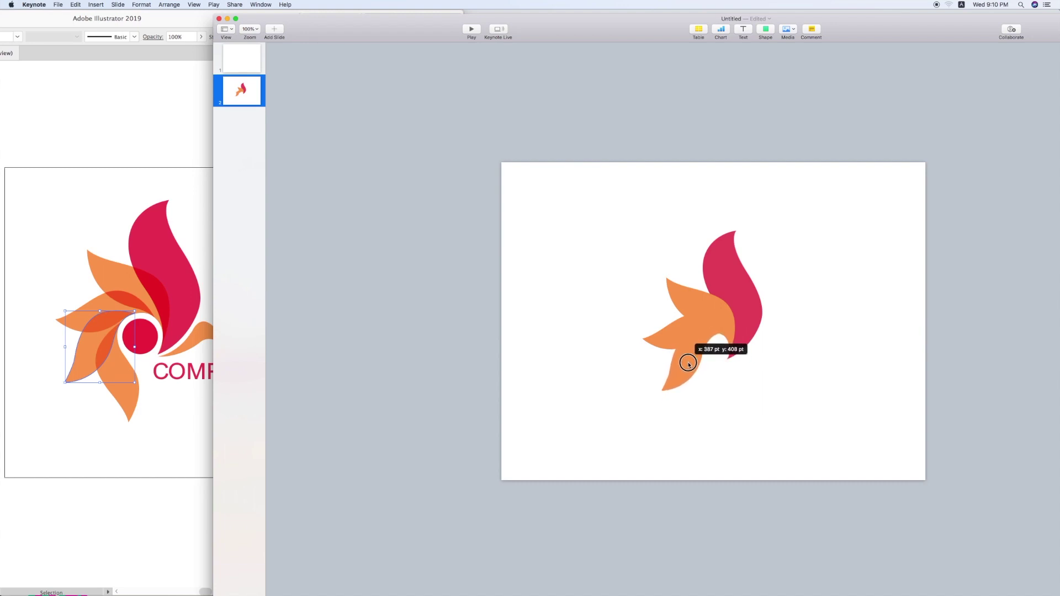
{"action": "left_click_drag", "start_coordinate": [688, 364], "coordinate": [689, 364]}
{"action": "left_click", "coordinate": [750, 425]}
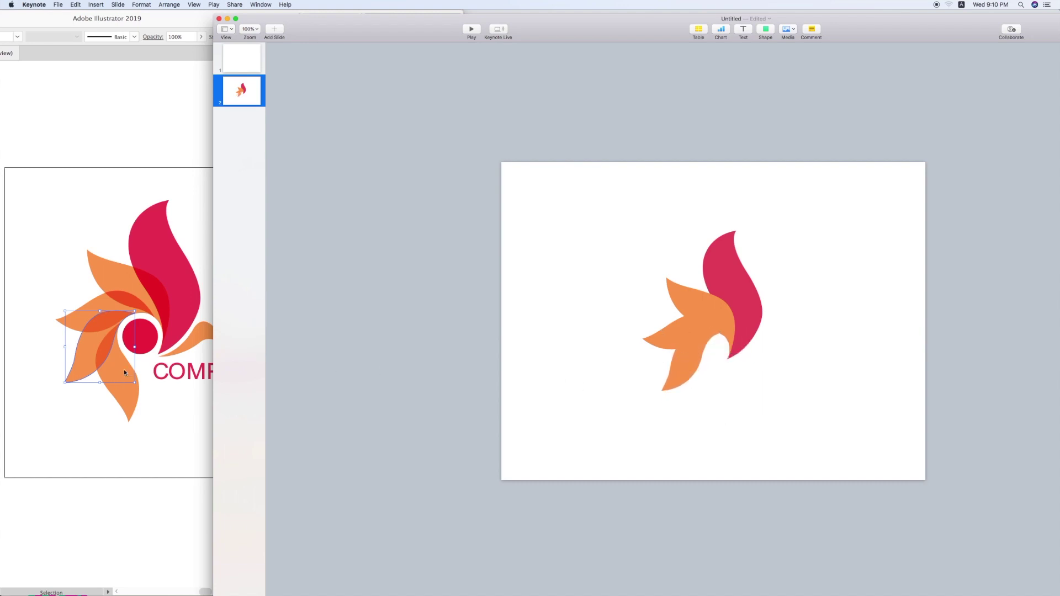
{"action": "left_click", "coordinate": [130, 393]}
{"action": "left_click_drag", "start_coordinate": [130, 393], "coordinate": [685, 420]}
{"action": "left_click_drag", "start_coordinate": [702, 385], "coordinate": [714, 365]}
{"action": "left_click", "coordinate": [707, 379]}
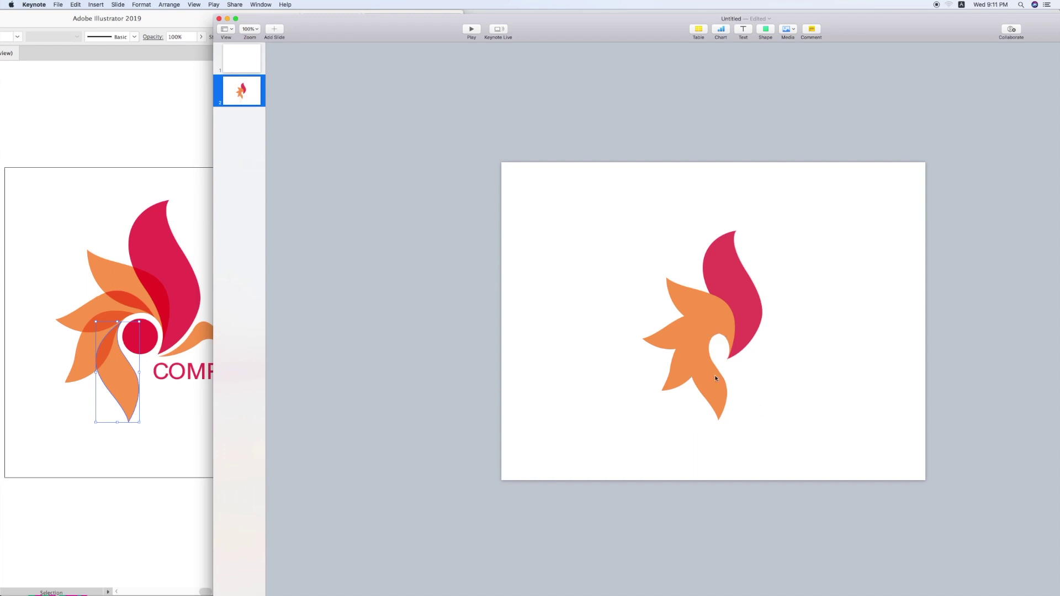
Step: Shift the lower orange petals left and copy the red centre circle onto the slide
{"action": "mouse_move", "coordinate": [669, 347]}
{"action": "left_mouse_down"}
{"action": "mouse_move", "coordinate": [651, 339]}
{"action": "mouse_move", "coordinate": [665, 367]}
{"action": "left_mouse_up"}
{"action": "left_click_drag", "start_coordinate": [710, 394], "coordinate": [679, 391]}
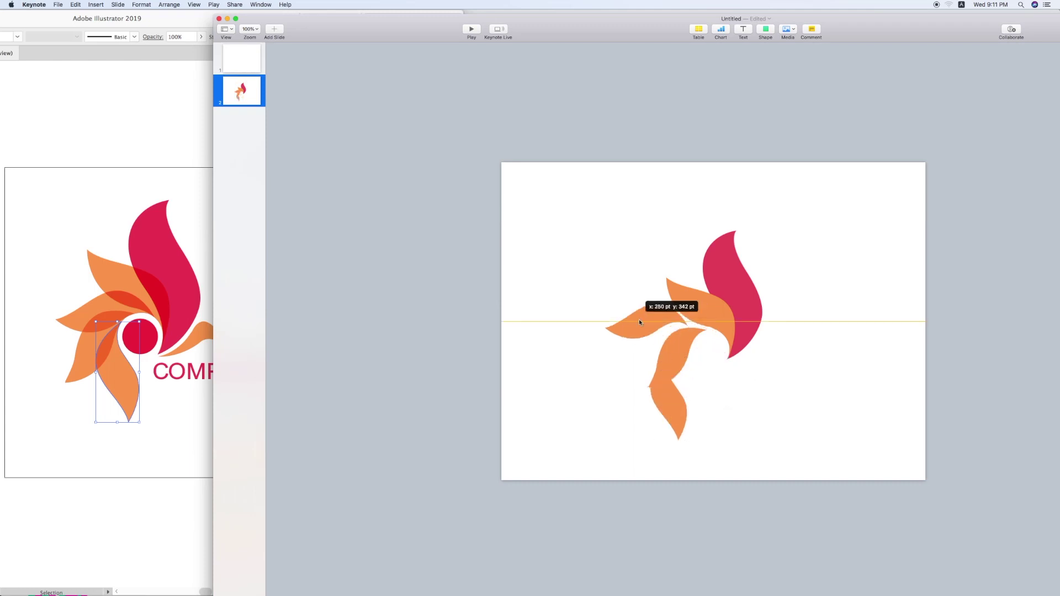
{"action": "left_click", "coordinate": [168, 301]}
{"action": "mouse_move", "coordinate": [141, 335]}
{"action": "left_mouse_down"}
{"action": "mouse_move", "coordinate": [723, 353]}
{"action": "mouse_move", "coordinate": [712, 352]}
{"action": "left_mouse_up"}
{"action": "left_click", "coordinate": [703, 353]}
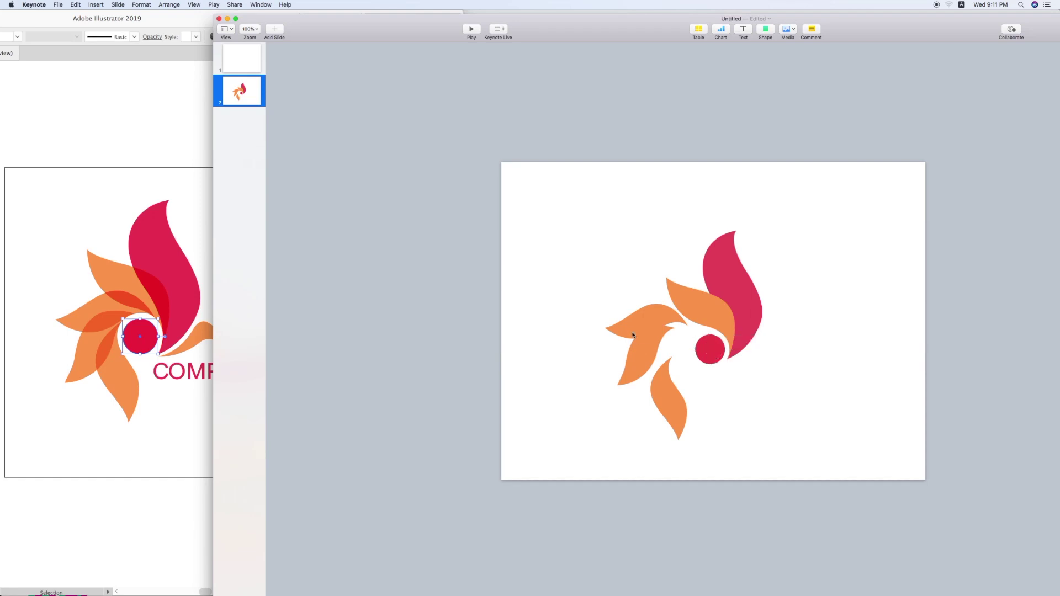
Step: Fit the orange petals snugly against the red circle
{"action": "left_click_drag", "start_coordinate": [663, 323], "coordinate": [696, 325]}
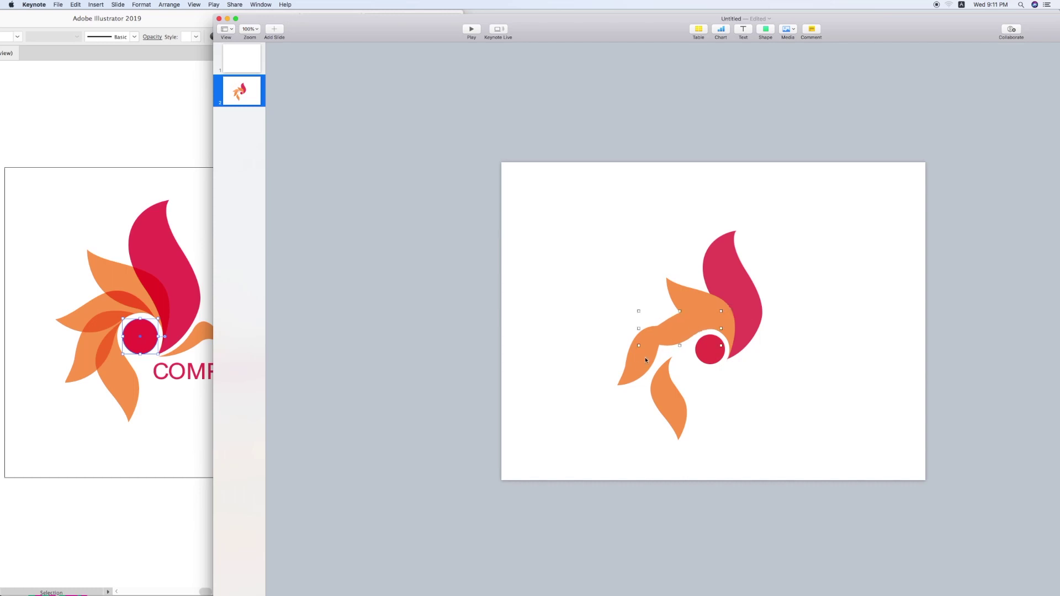
{"action": "left_click_drag", "start_coordinate": [639, 372], "coordinate": [666, 372]}
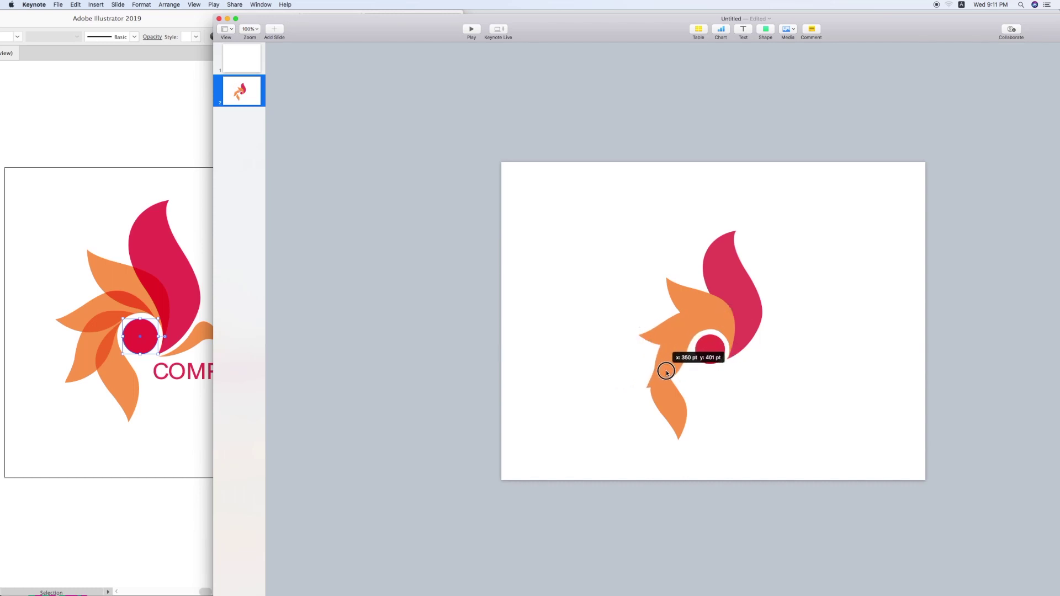
{"action": "left_click_drag", "start_coordinate": [667, 372], "coordinate": [666, 373]}
{"action": "left_click_drag", "start_coordinate": [666, 372], "coordinate": [666, 372]}
{"action": "left_click_drag", "start_coordinate": [672, 415], "coordinate": [695, 390]}
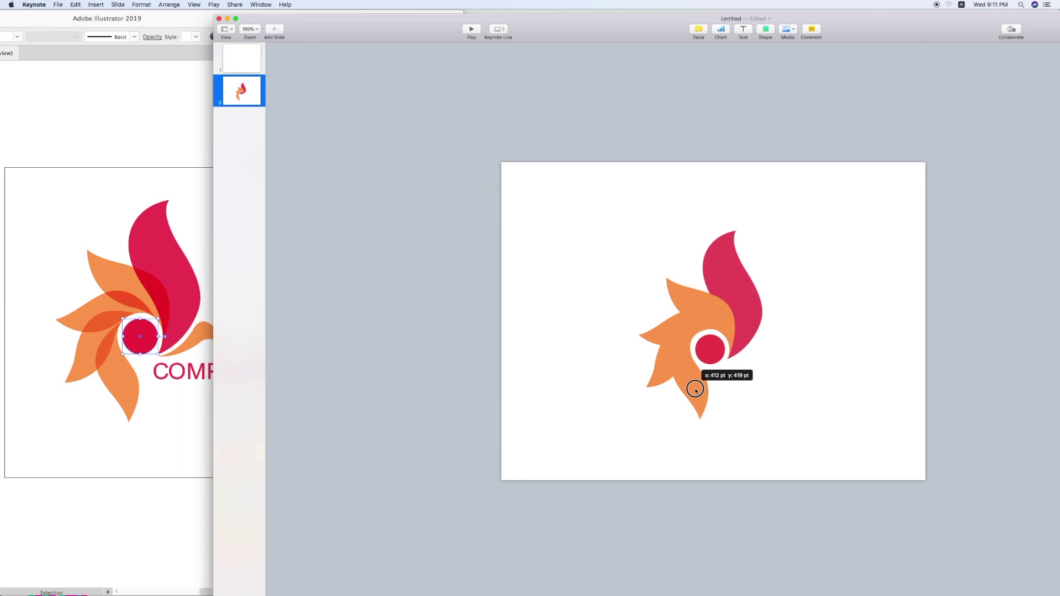
{"action": "left_click", "coordinate": [199, 340]}
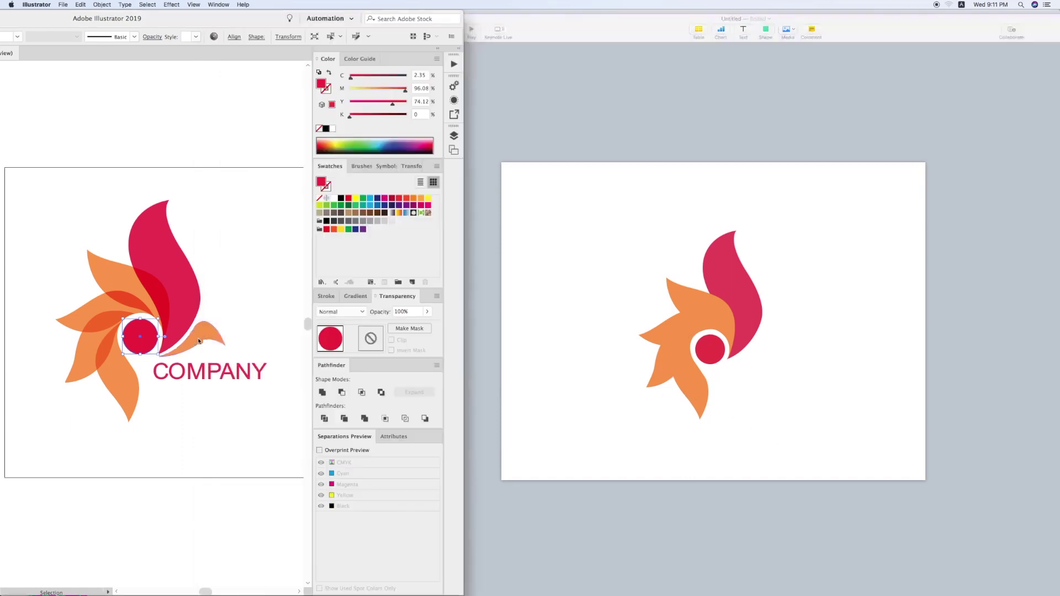
Step: Copy the orange swoosh onto the slide beside the red petal
{"action": "left_click_drag", "start_coordinate": [204, 342], "coordinate": [754, 374]}
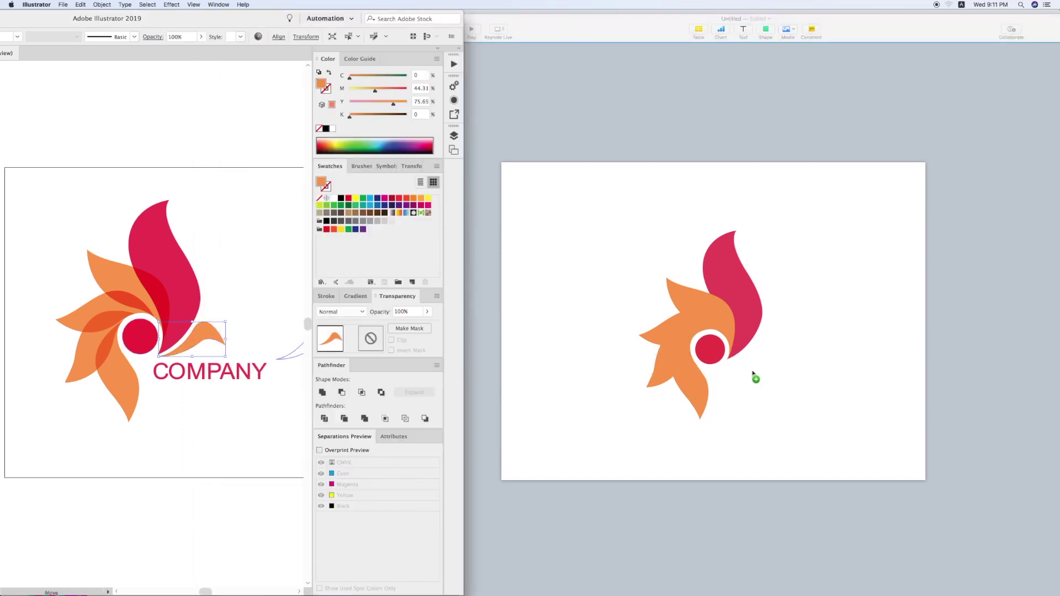
{"action": "left_click_drag", "start_coordinate": [735, 371], "coordinate": [723, 367]}
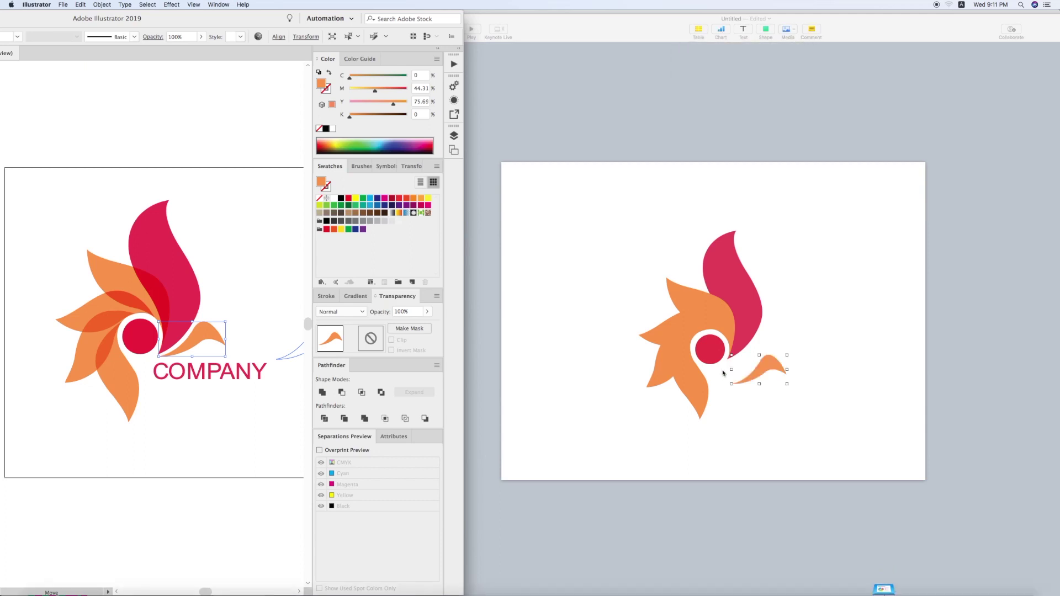
{"action": "left_click", "coordinate": [765, 361]}
{"action": "left_click_drag", "start_coordinate": [772, 366], "coordinate": [769, 348]}
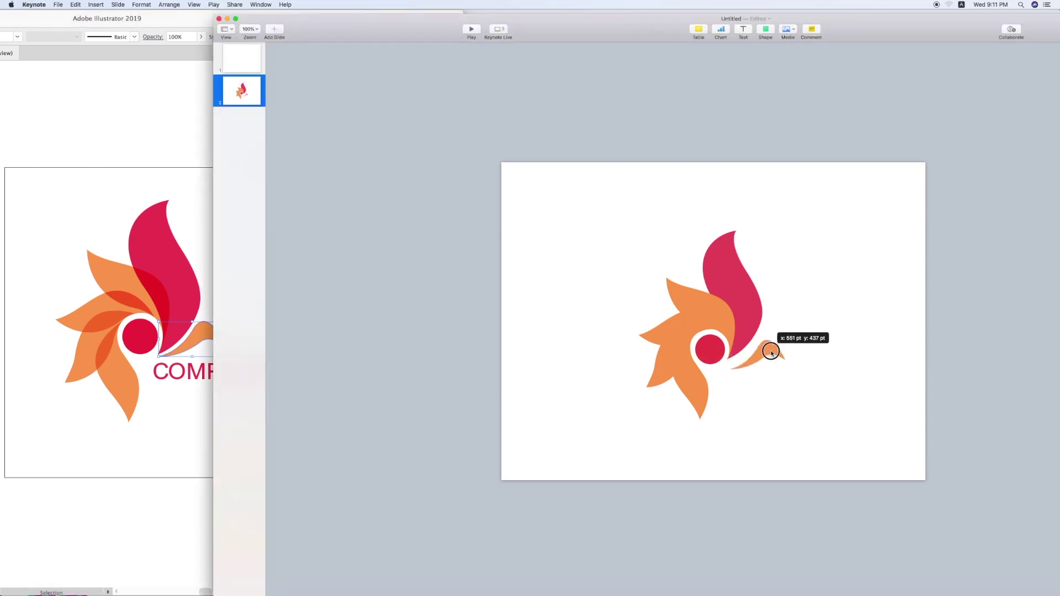
{"action": "left_click", "coordinate": [770, 426]}
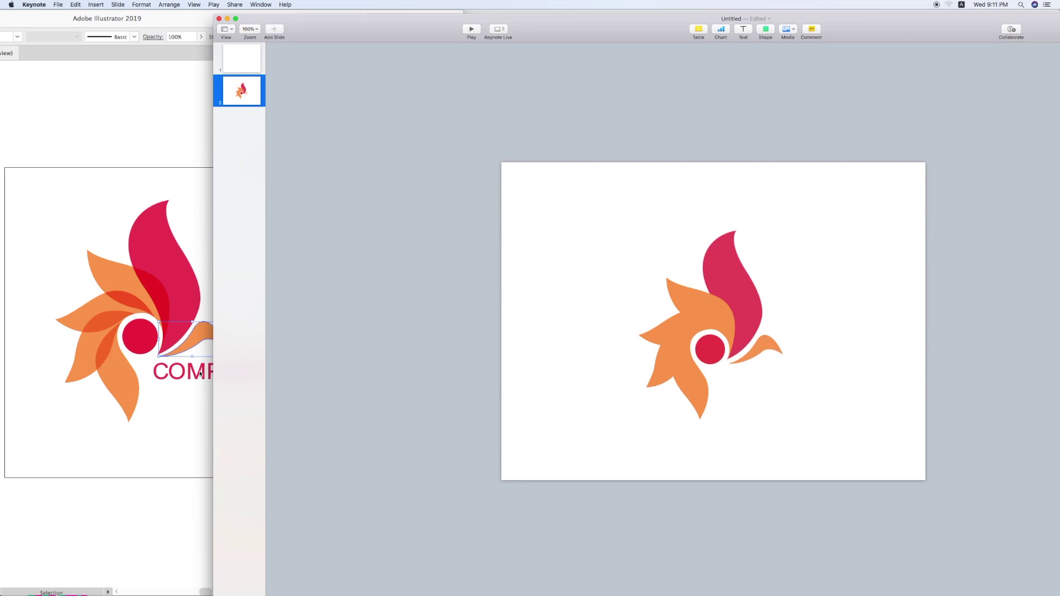
Step: Place the COMPANY text under the swoosh, right of the circle, and widen Keynote
{"action": "left_click", "coordinate": [201, 373]}
{"action": "mouse_move", "coordinate": [204, 375]}
{"action": "left_mouse_down"}
{"action": "mouse_move", "coordinate": [757, 387]}
{"action": "mouse_move", "coordinate": [753, 394]}
{"action": "left_mouse_up"}
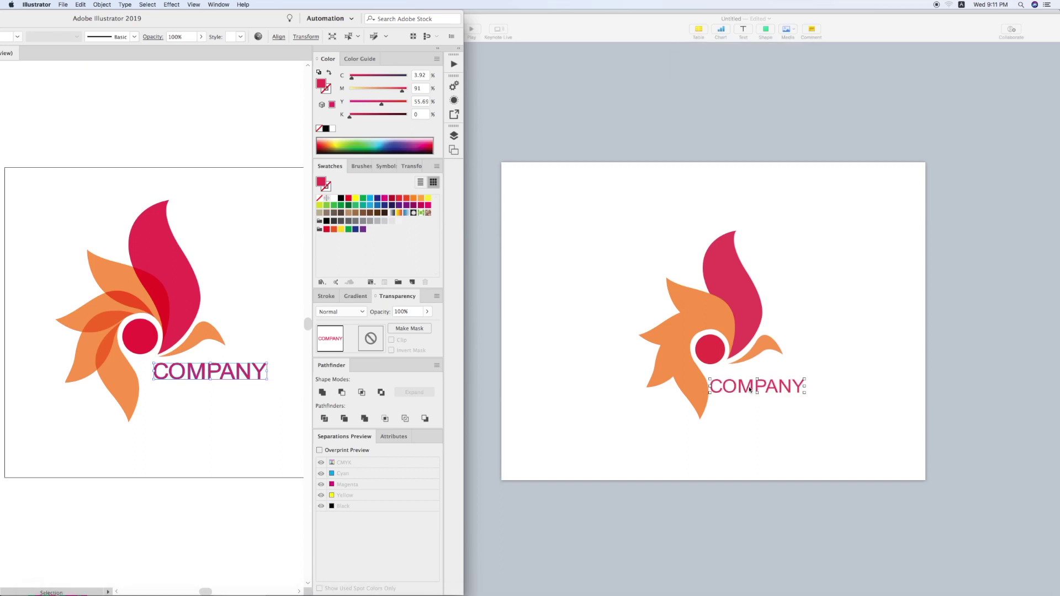
{"action": "left_click", "coordinate": [757, 378]}
{"action": "left_click_drag", "start_coordinate": [757, 389], "coordinate": [771, 390]}
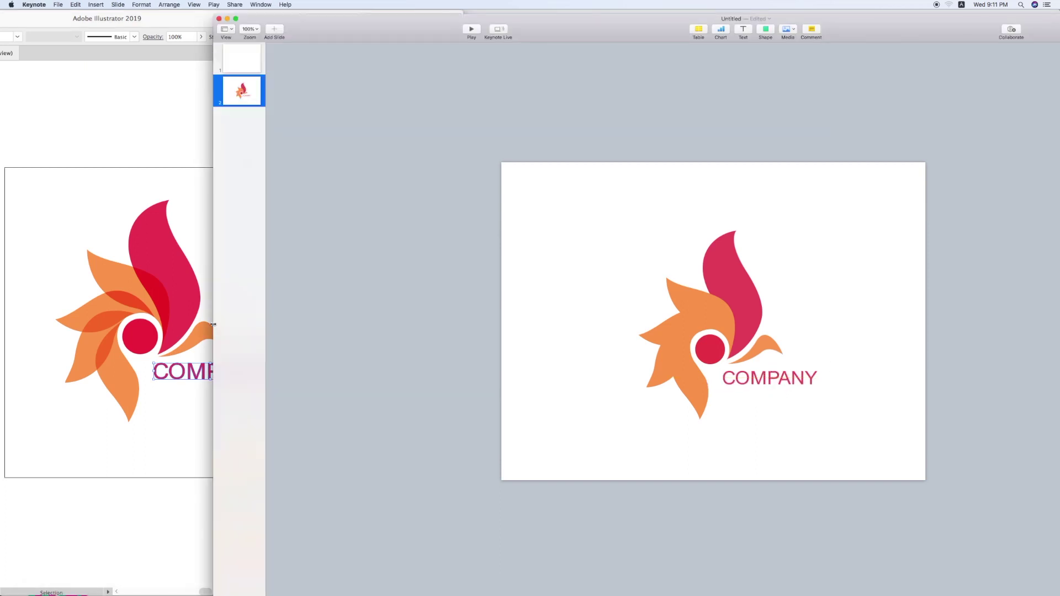
{"action": "left_click", "coordinate": [143, 193]}
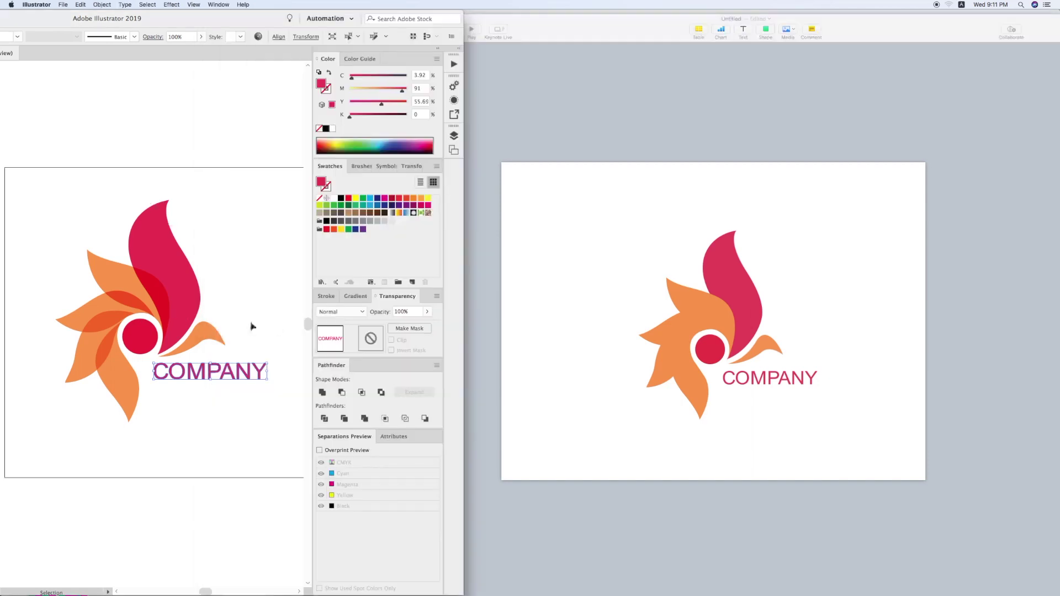
{"action": "left_click", "coordinate": [525, 282]}
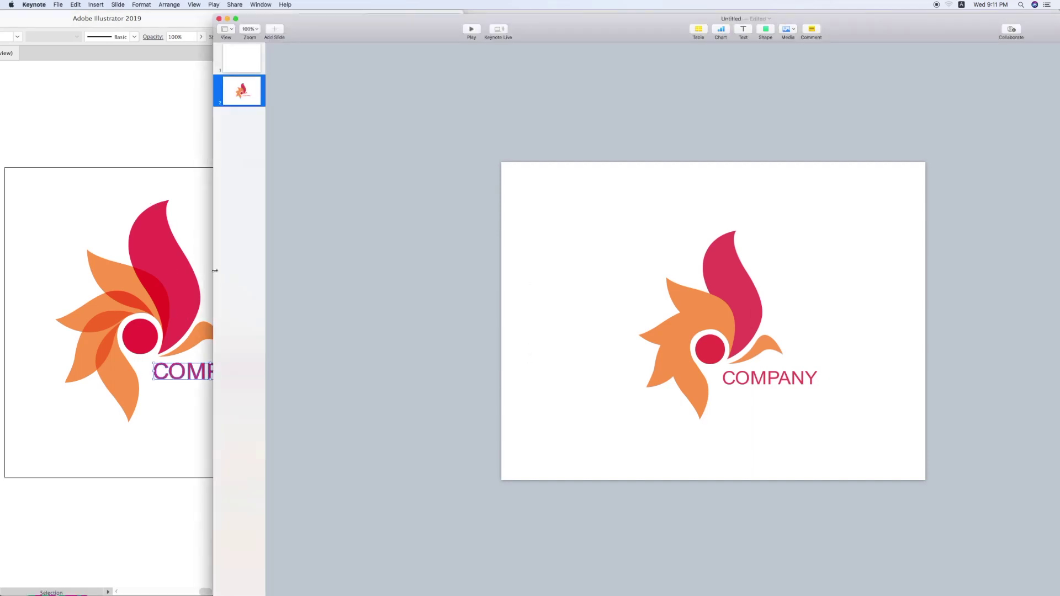
{"action": "mouse_move", "coordinate": [214, 270]}
{"action": "left_mouse_down"}
{"action": "mouse_move", "coordinate": [24, 260]}
{"action": "mouse_move", "coordinate": [1, 270]}
{"action": "left_mouse_up"}
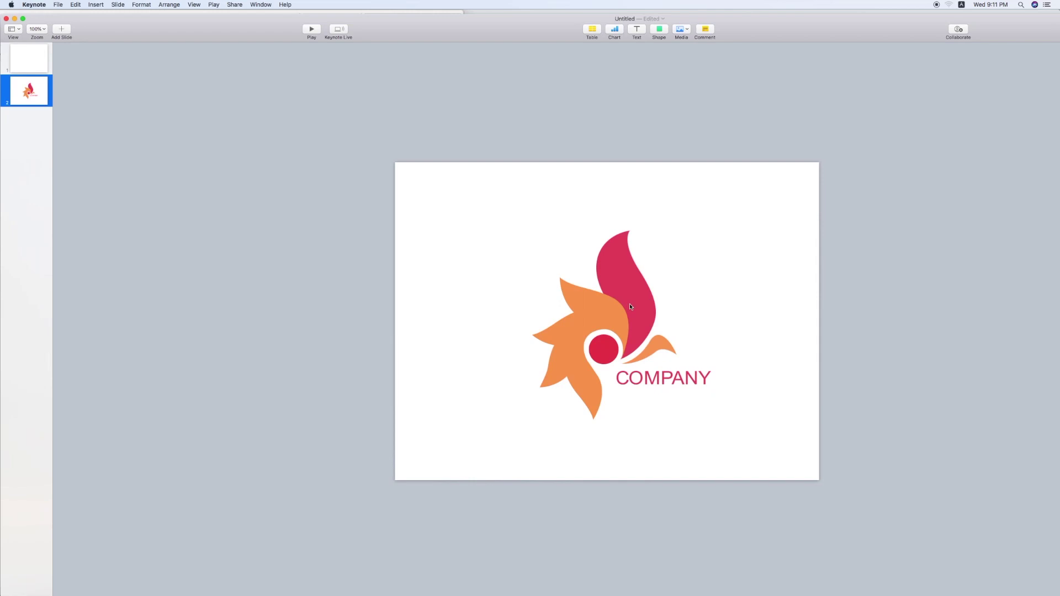
{"action": "mouse_move", "coordinate": [454, 22]}
{"action": "left_mouse_down"}
{"action": "mouse_move", "coordinate": [487, 17]}
{"action": "mouse_move", "coordinate": [447, 15]}
{"action": "left_mouse_up"}
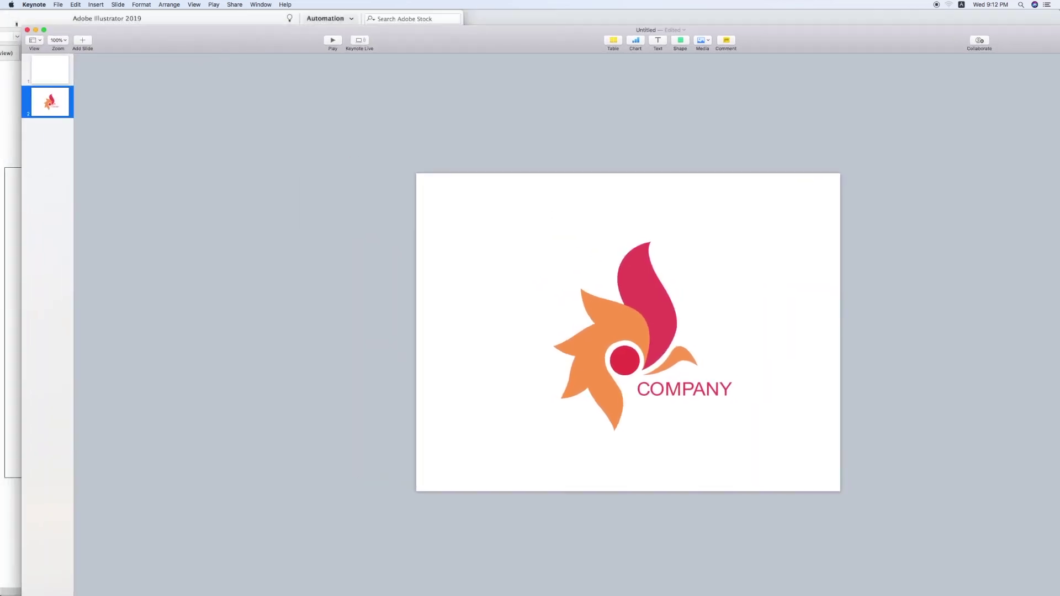
Step: Stretch Keynote across the full screen and zoom the slide to 150%
{"action": "left_click", "coordinate": [44, 29]}
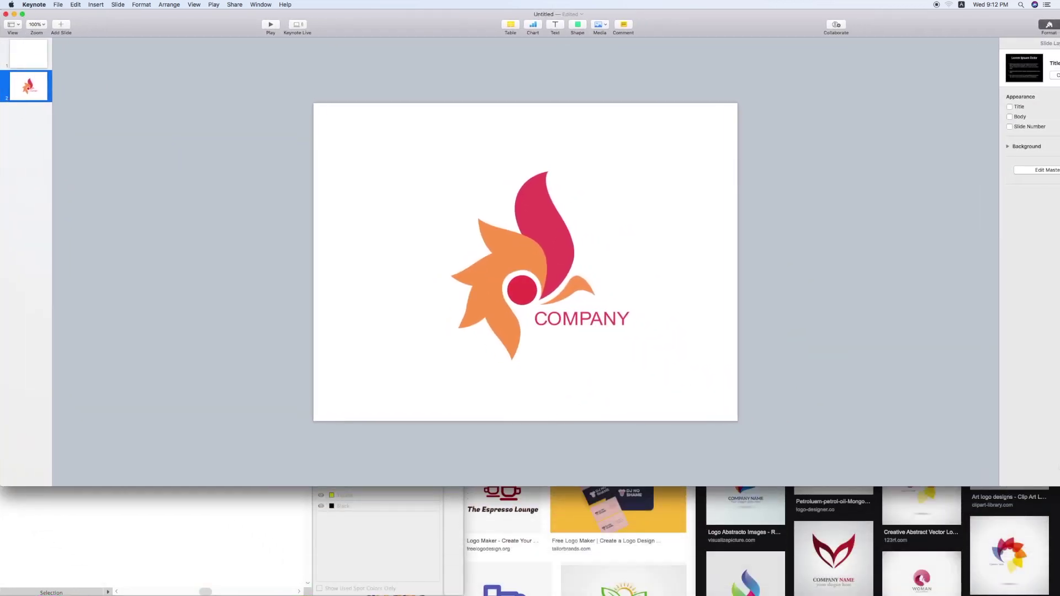
{"action": "left_click_drag", "start_coordinate": [1049, 487], "coordinate": [1055, 593]}
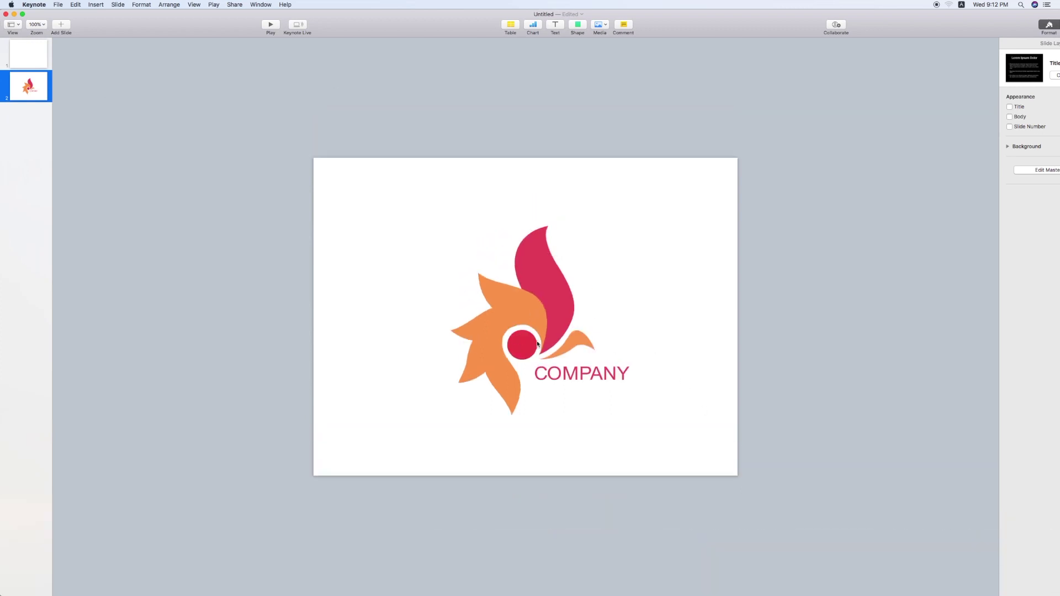
{"action": "left_click", "coordinate": [43, 26]}
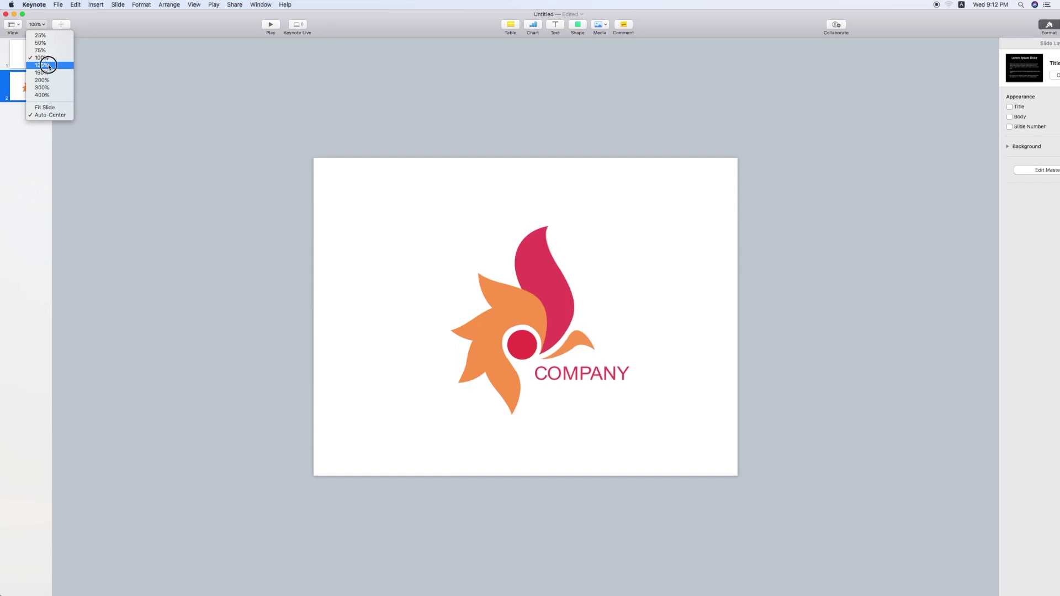
{"action": "left_click", "coordinate": [47, 67]}
{"action": "left_click", "coordinate": [41, 26]}
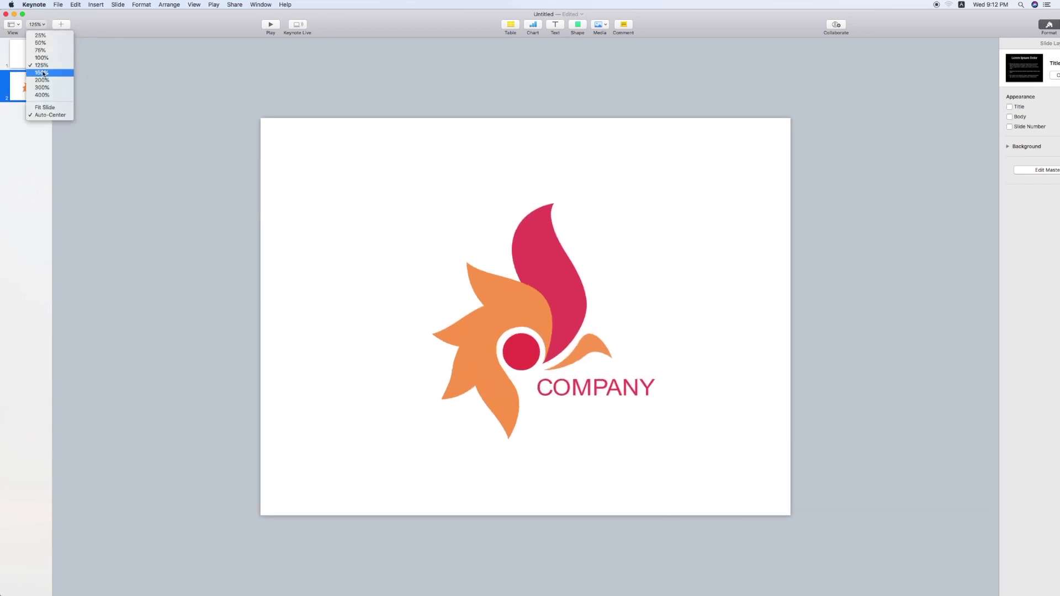
{"action": "left_click", "coordinate": [44, 75]}
{"action": "left_click", "coordinate": [492, 330]}
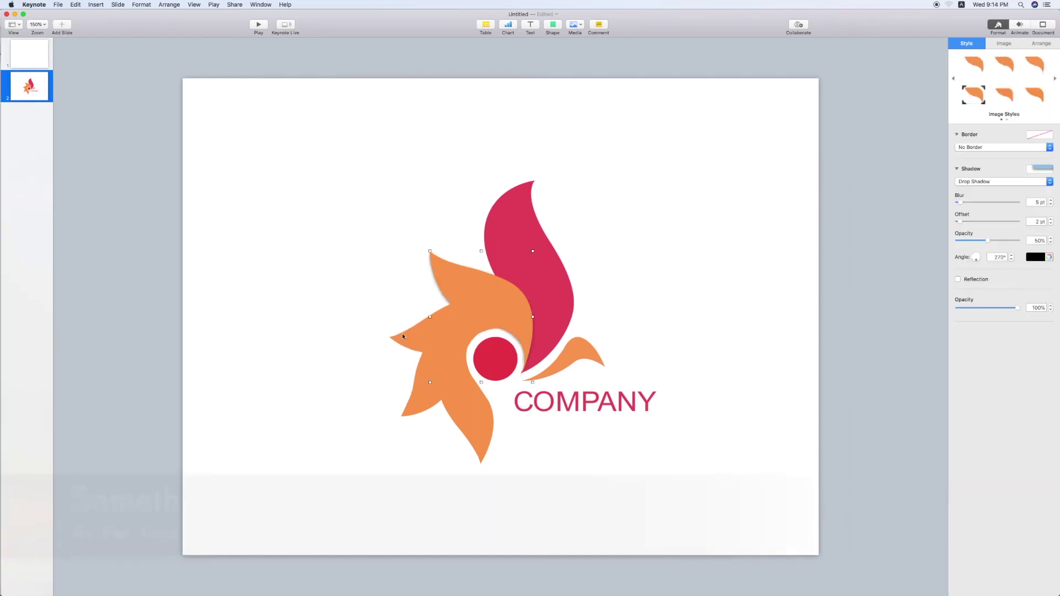
Step: Give the selected orange petal a drop shadow instead of a contact shadow
{"action": "left_click", "coordinate": [976, 187]}
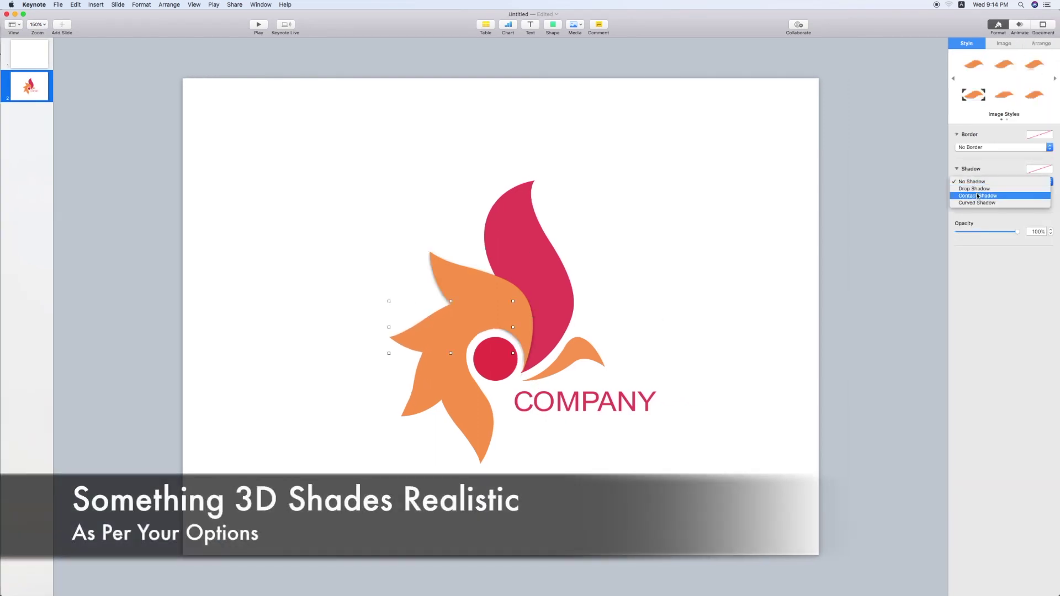
{"action": "left_click", "coordinate": [977, 196]}
{"action": "left_click", "coordinate": [620, 327]}
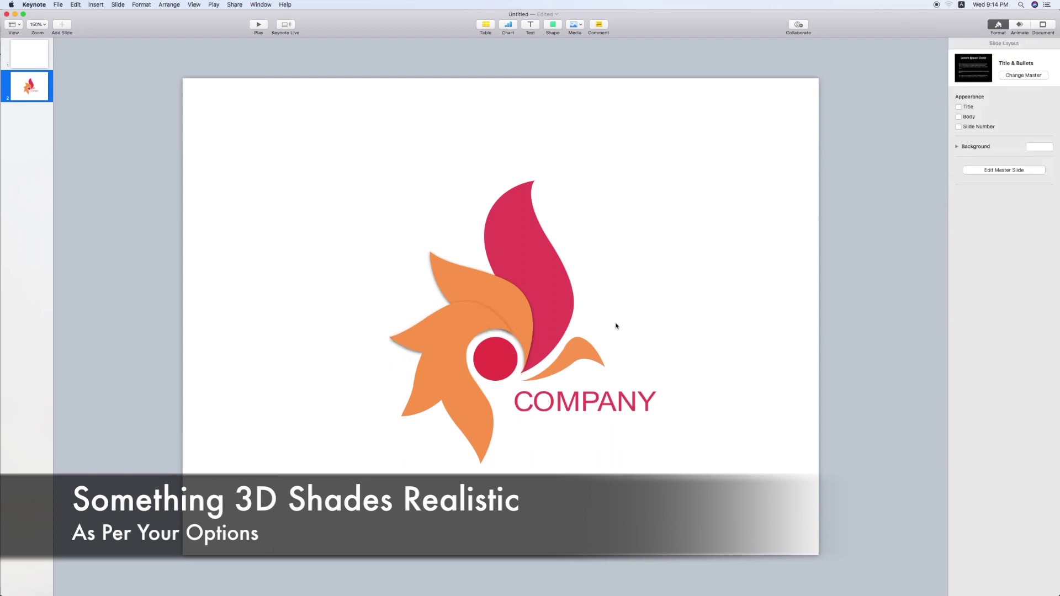
{"action": "left_click", "coordinate": [446, 375]}
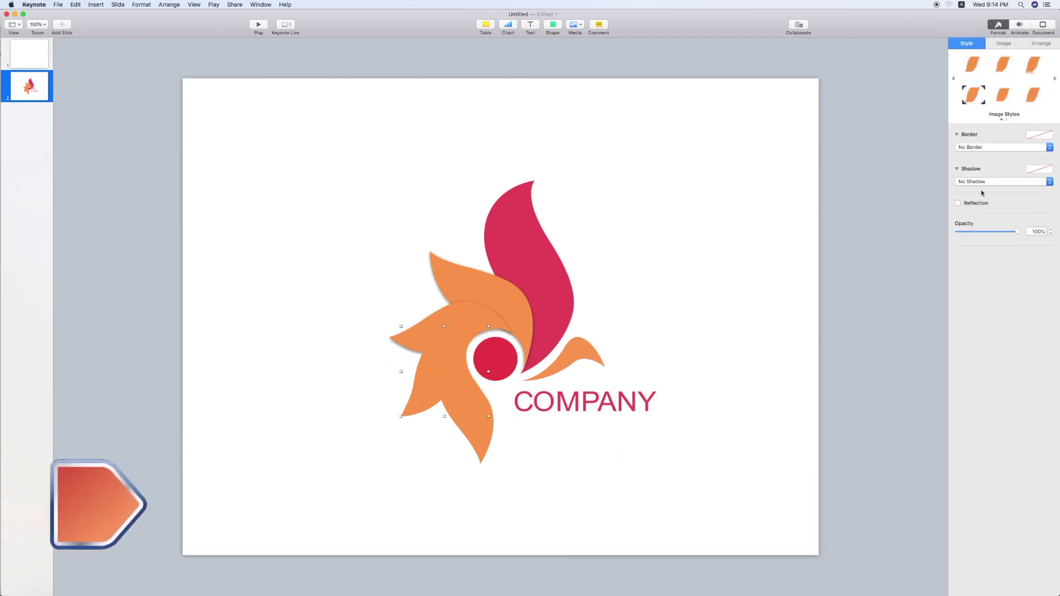
{"action": "left_click", "coordinate": [980, 182]}
{"action": "left_click", "coordinate": [981, 189]}
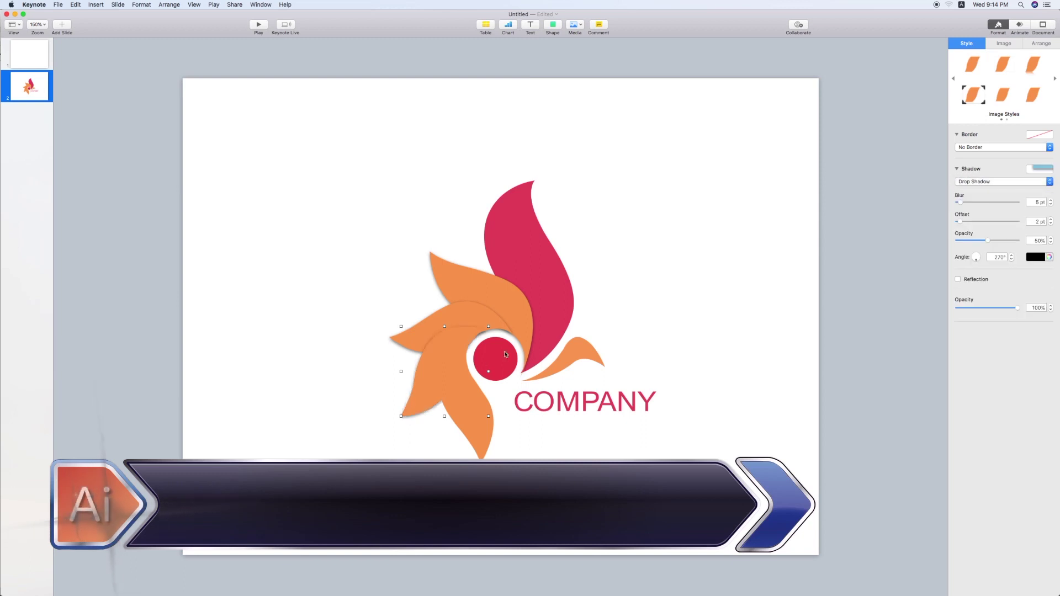
Step: Add a drop shadow to a second orange petal
{"action": "left_click", "coordinate": [469, 383]}
{"action": "left_click", "coordinate": [977, 181]}
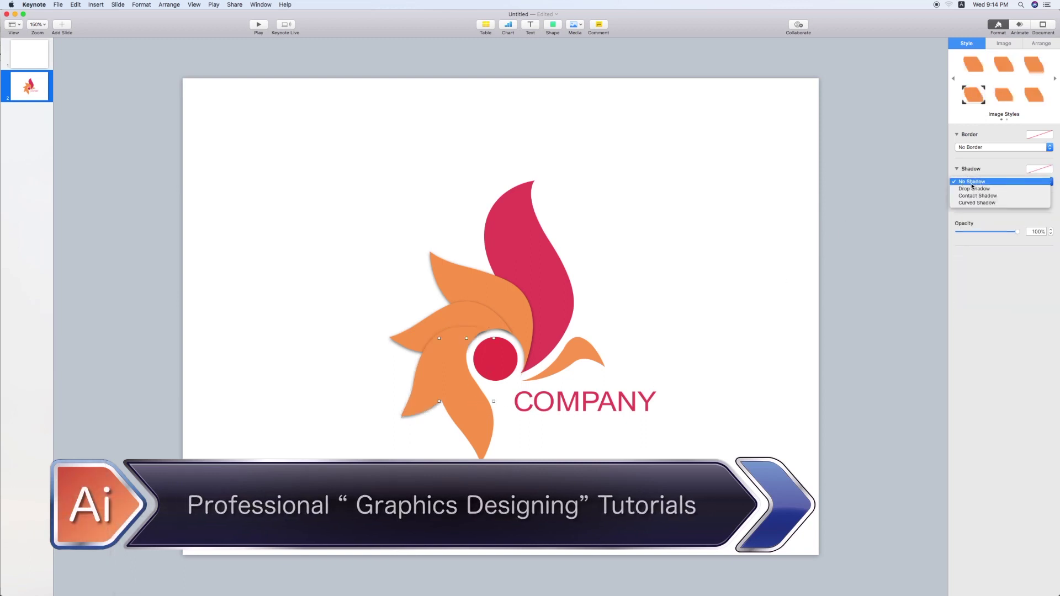
{"action": "left_click", "coordinate": [973, 189]}
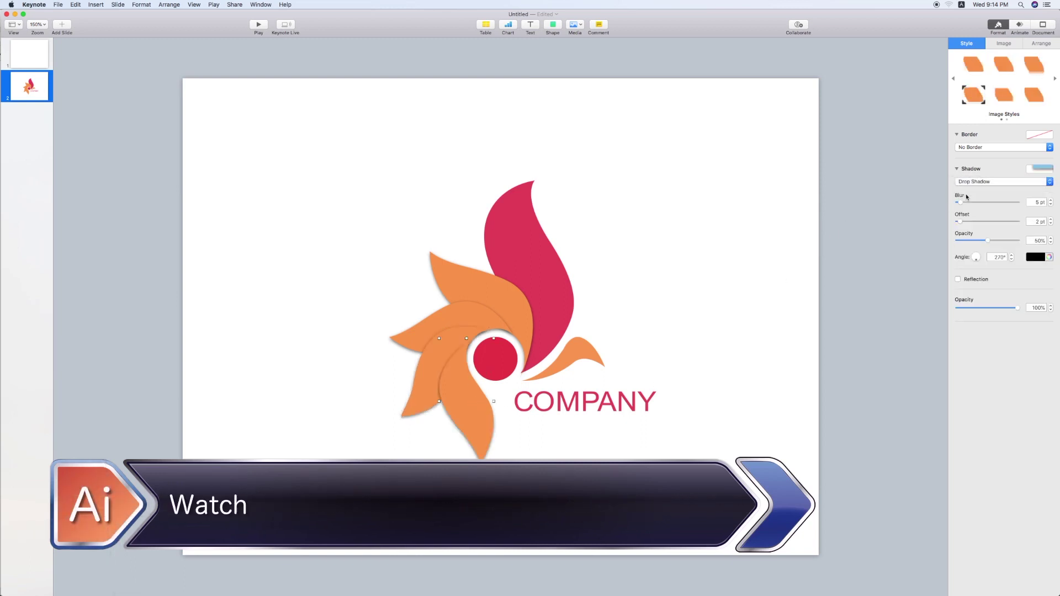
{"action": "left_click", "coordinate": [711, 366]}
Step: Soften the petal shadows to 0 pt offset, 16 pt blur and 68% opacity
{"action": "left_click", "coordinate": [456, 308]}
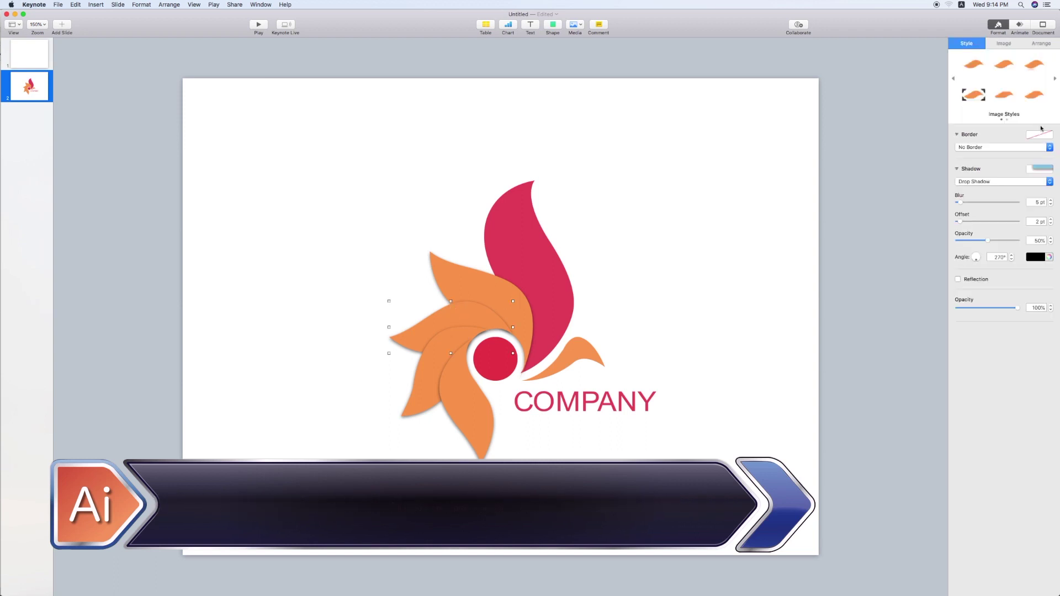
{"action": "mouse_move", "coordinate": [959, 221]}
{"action": "left_mouse_down"}
{"action": "mouse_move", "coordinate": [950, 222]}
{"action": "mouse_move", "coordinate": [974, 202]}
{"action": "left_mouse_up"}
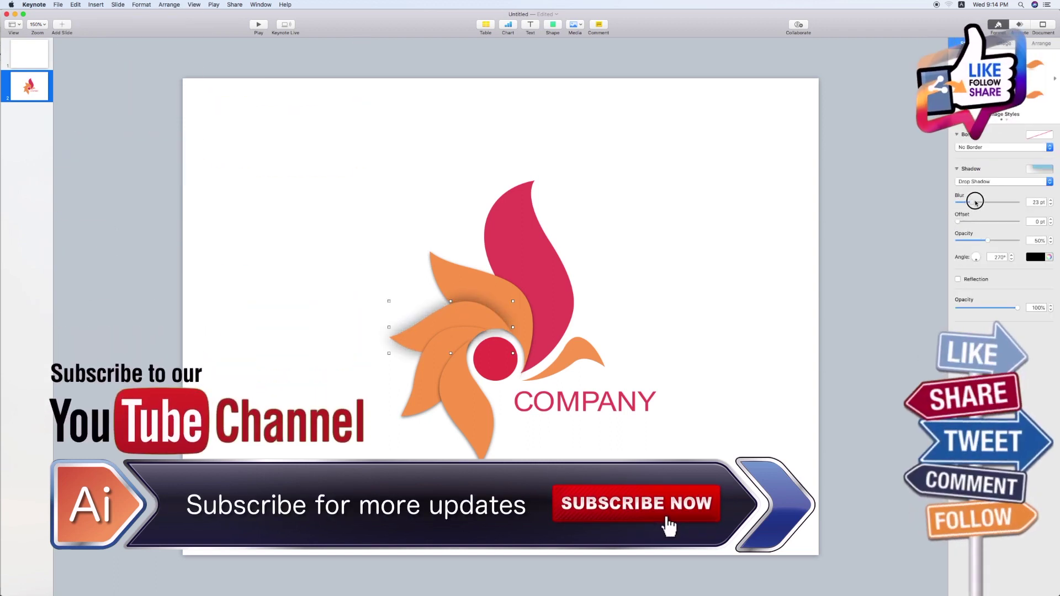
{"action": "left_click", "coordinate": [428, 392]}
{"action": "mouse_move", "coordinate": [959, 202]}
{"action": "left_mouse_down"}
{"action": "mouse_move", "coordinate": [975, 201]}
{"action": "mouse_move", "coordinate": [942, 223]}
{"action": "left_mouse_up"}
{"action": "left_click", "coordinate": [457, 390]}
{"action": "mouse_move", "coordinate": [960, 202]}
{"action": "left_mouse_down"}
{"action": "mouse_move", "coordinate": [975, 202]}
{"action": "mouse_move", "coordinate": [973, 218]}
{"action": "mouse_move", "coordinate": [968, 204]}
{"action": "mouse_move", "coordinate": [920, 227]}
{"action": "left_mouse_up"}
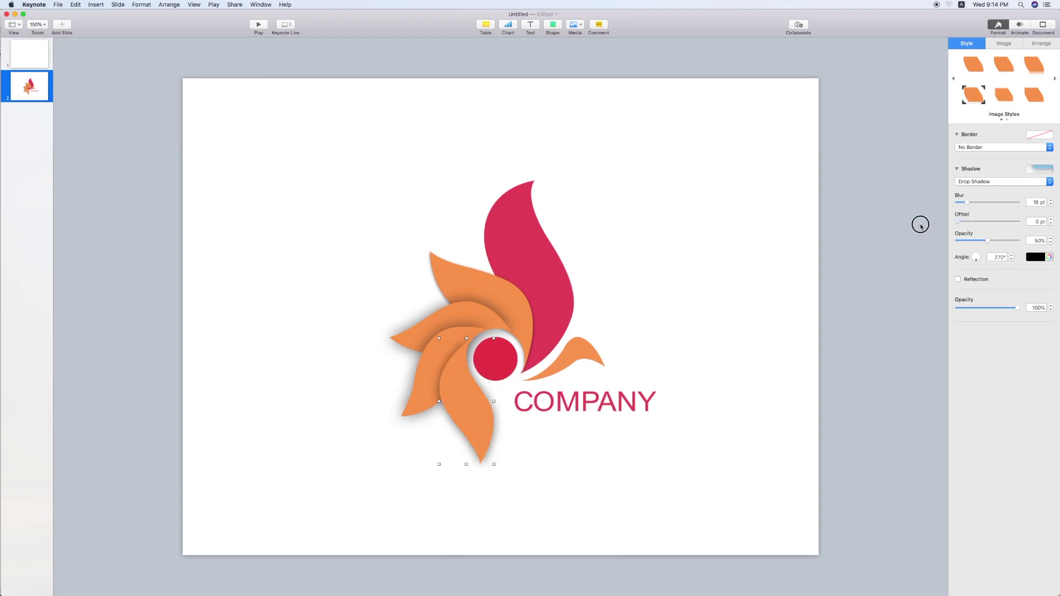
{"action": "left_click", "coordinate": [994, 241]}
{"action": "mouse_move", "coordinate": [994, 240]}
{"action": "left_mouse_down"}
{"action": "mouse_move", "coordinate": [1013, 240]}
{"action": "mouse_move", "coordinate": [998, 240]}
{"action": "left_mouse_up"}
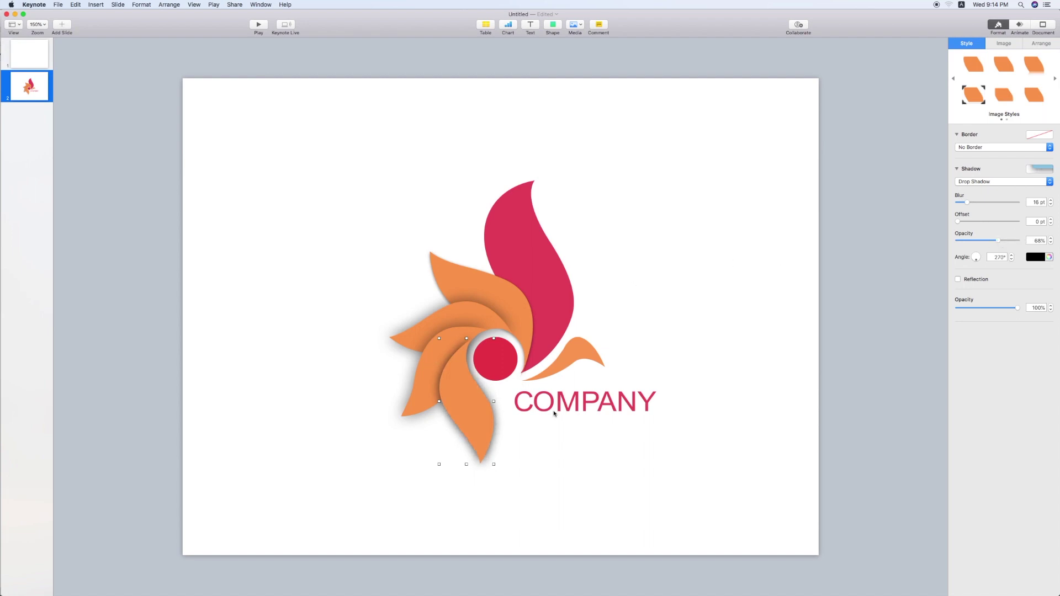
{"action": "left_click", "coordinate": [505, 365]}
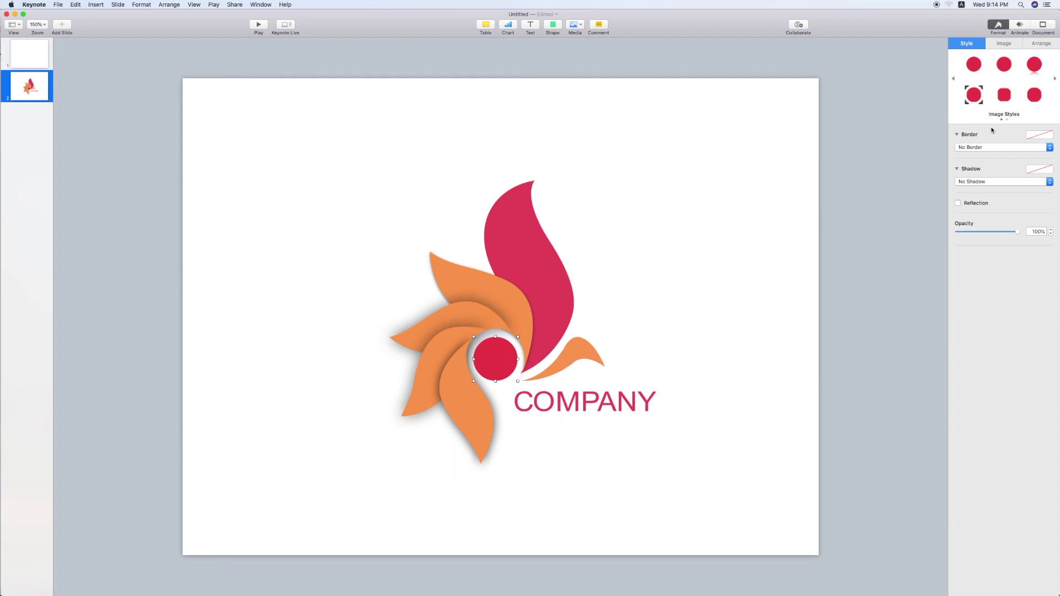
Step: Give the red centre circle a contact shadow, leaving its border unchanged
{"action": "left_click", "coordinate": [991, 149]}
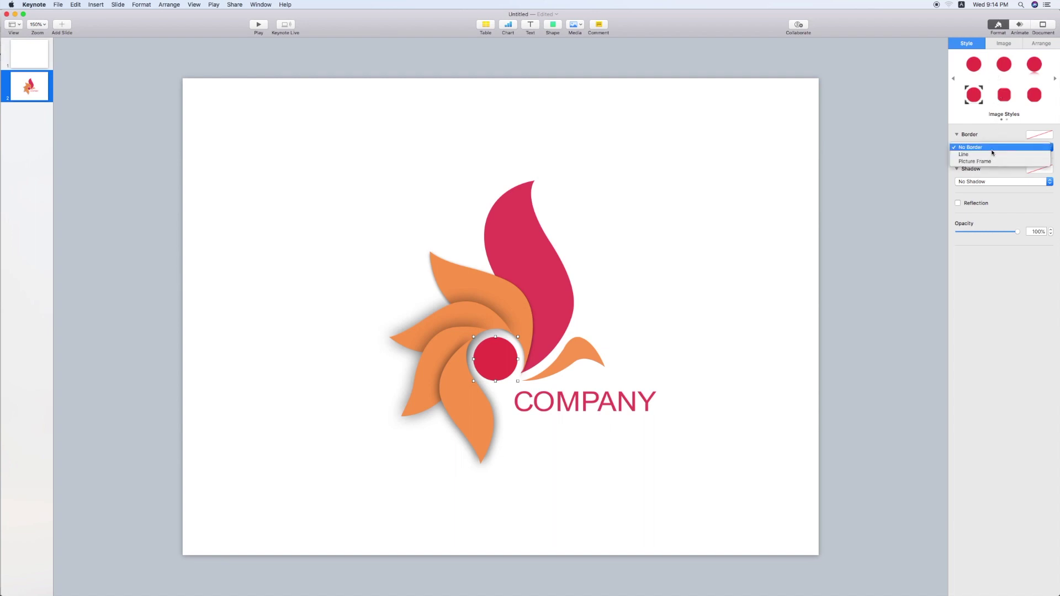
{"action": "left_click", "coordinate": [989, 147]}
{"action": "left_click", "coordinate": [988, 181]}
{"action": "left_click", "coordinate": [982, 194]}
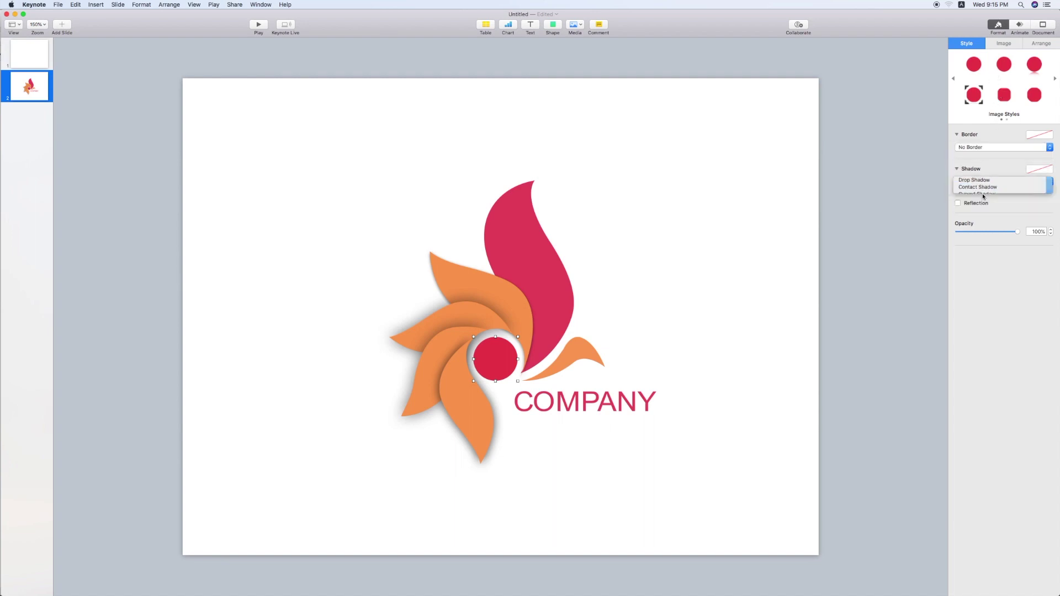
Step: Try a drop shadow on the red petal, undo it, then marquee-select the whole logo
{"action": "left_click", "coordinate": [703, 302]}
{"action": "left_click", "coordinate": [593, 360]}
{"action": "left_click", "coordinate": [582, 304]}
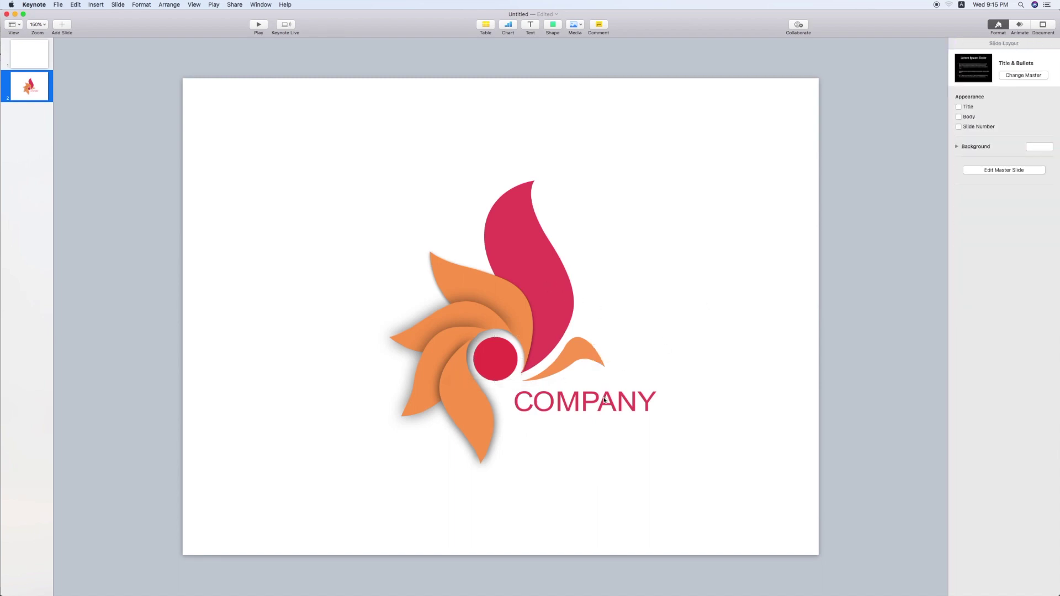
{"action": "left_click", "coordinate": [509, 293]}
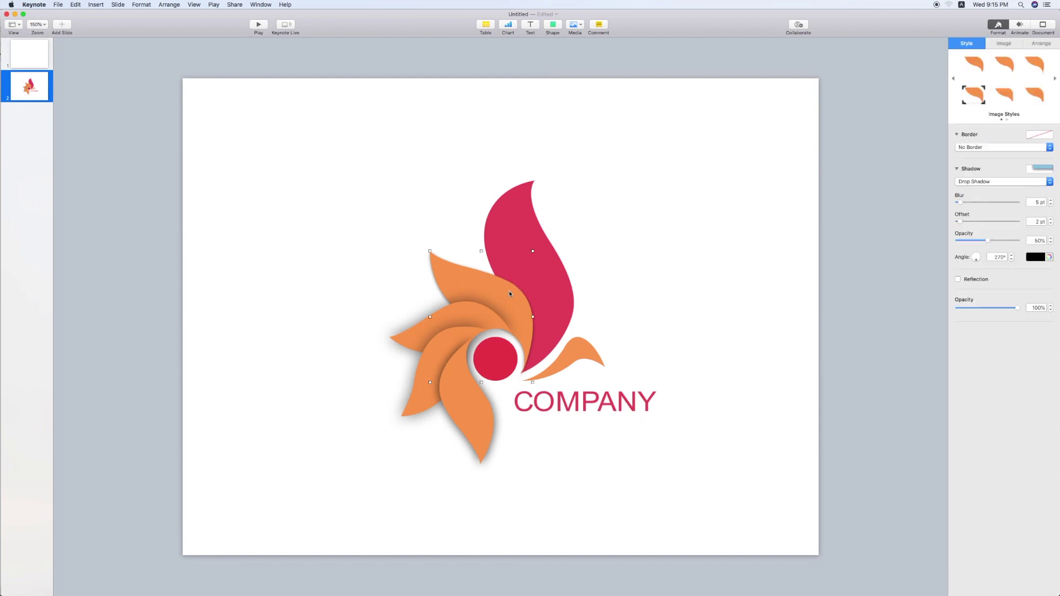
{"action": "left_click", "coordinate": [553, 259]}
{"action": "left_click", "coordinate": [983, 183]}
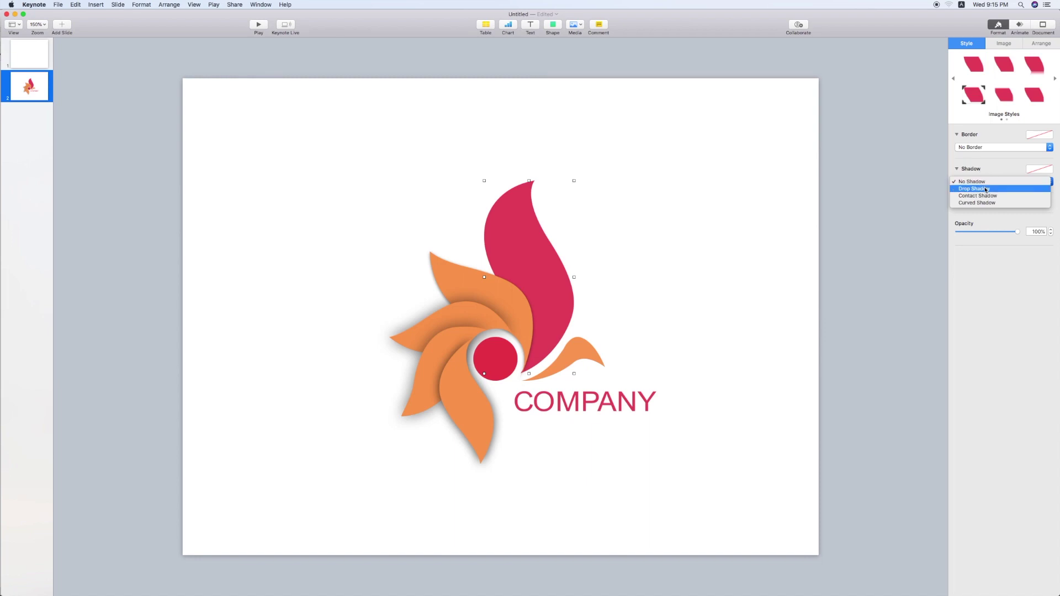
{"action": "left_click", "coordinate": [985, 188]}
{"action": "key", "text": "super+z"}
{"action": "left_click", "coordinate": [693, 241]}
{"action": "left_click_drag", "start_coordinate": [318, 149], "coordinate": [680, 481]}
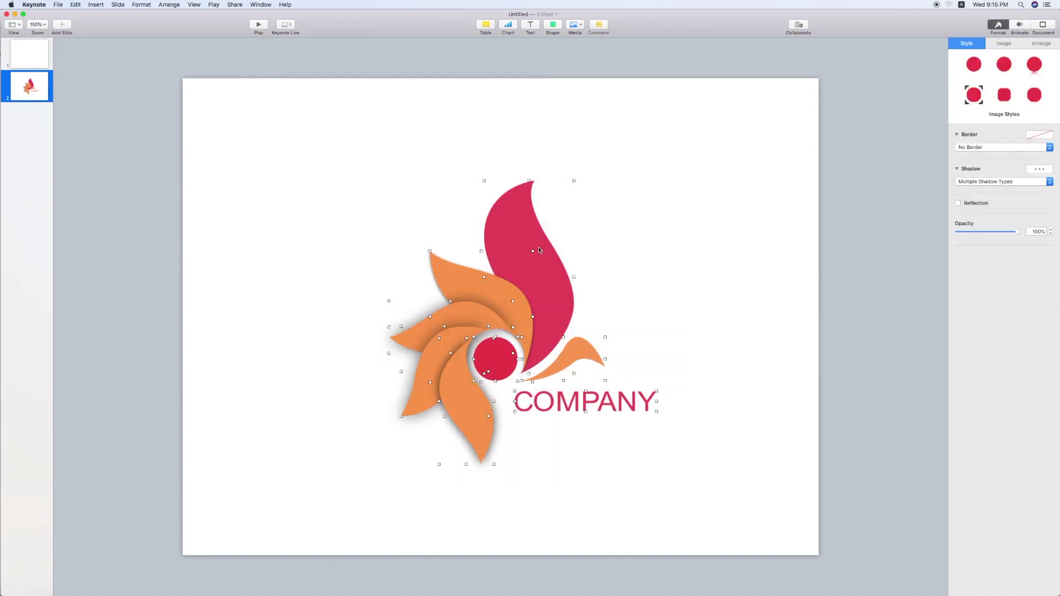
Step: Group all the selected logo parts into one object
{"action": "right_click", "coordinate": [494, 249]}
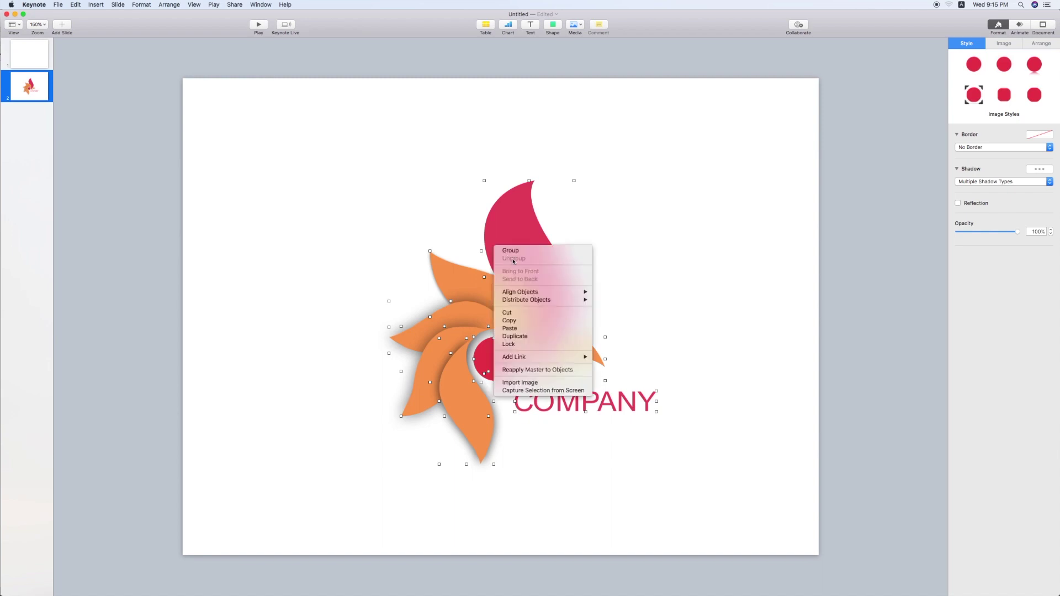
{"action": "left_click", "coordinate": [509, 251]}
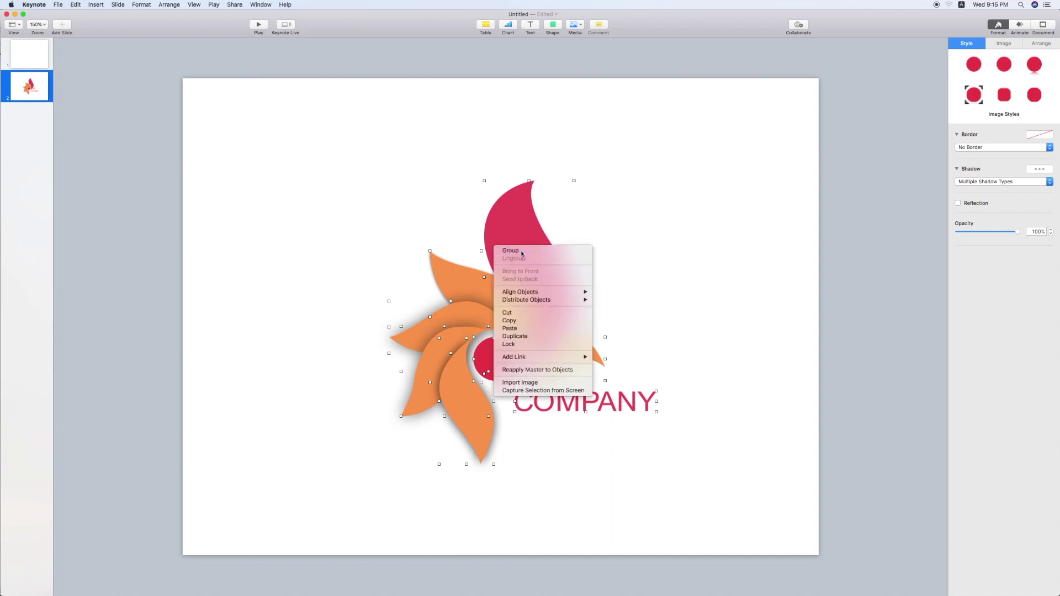
{"action": "left_click", "coordinate": [653, 192]}
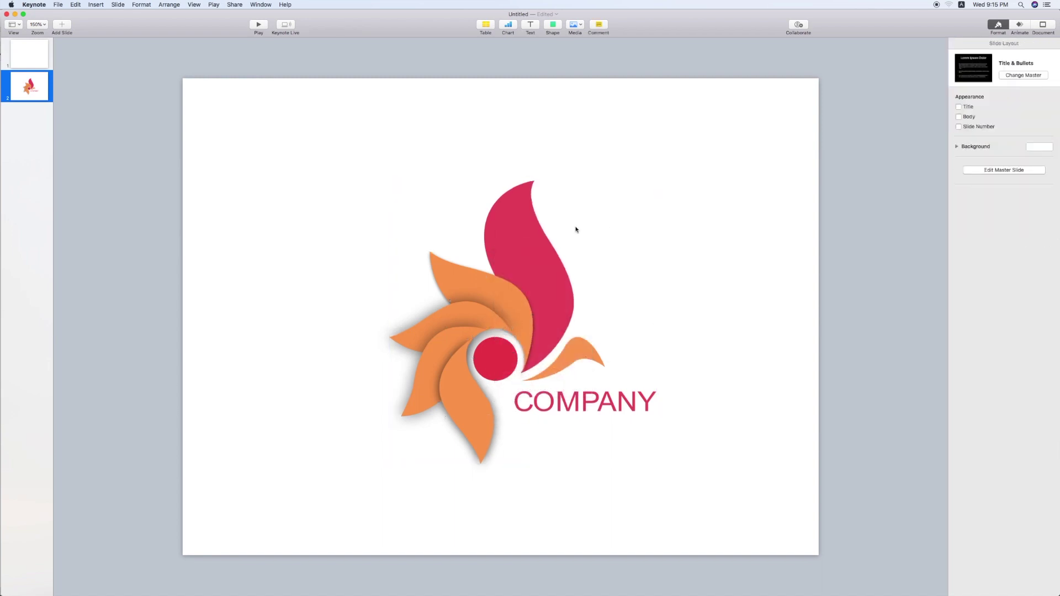
{"action": "left_click", "coordinate": [533, 249]}
Step: Resize the logo group to 527 × 559 pt and view the slide at 100% zoom
{"action": "left_click_drag", "start_coordinate": [656, 181], "coordinate": [637, 202]}
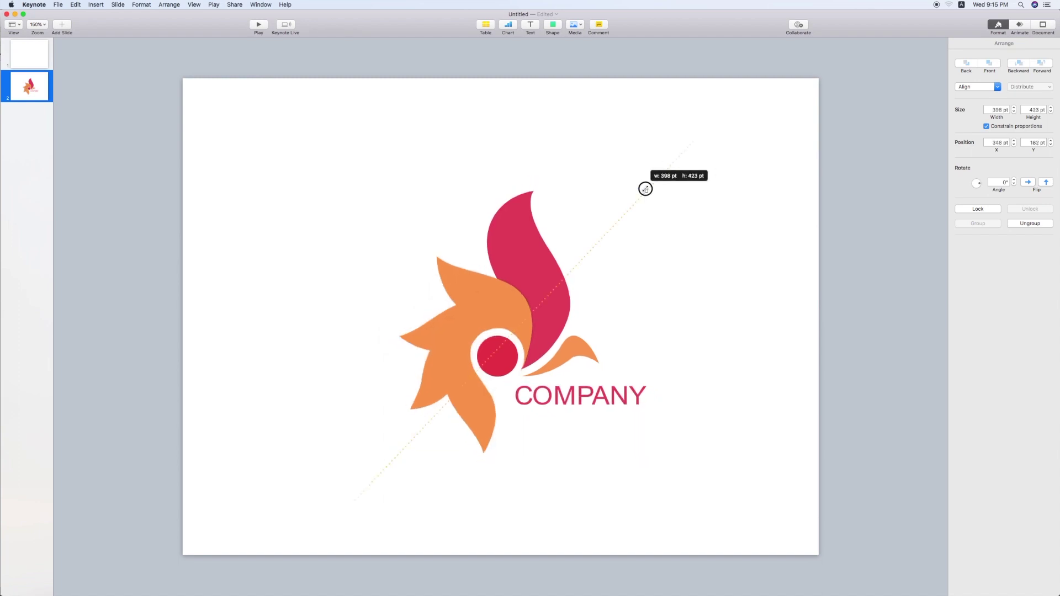
{"action": "mouse_move", "coordinate": [539, 293]}
{"action": "left_mouse_down"}
{"action": "mouse_move", "coordinate": [533, 271]}
{"action": "mouse_move", "coordinate": [523, 274]}
{"action": "left_mouse_up"}
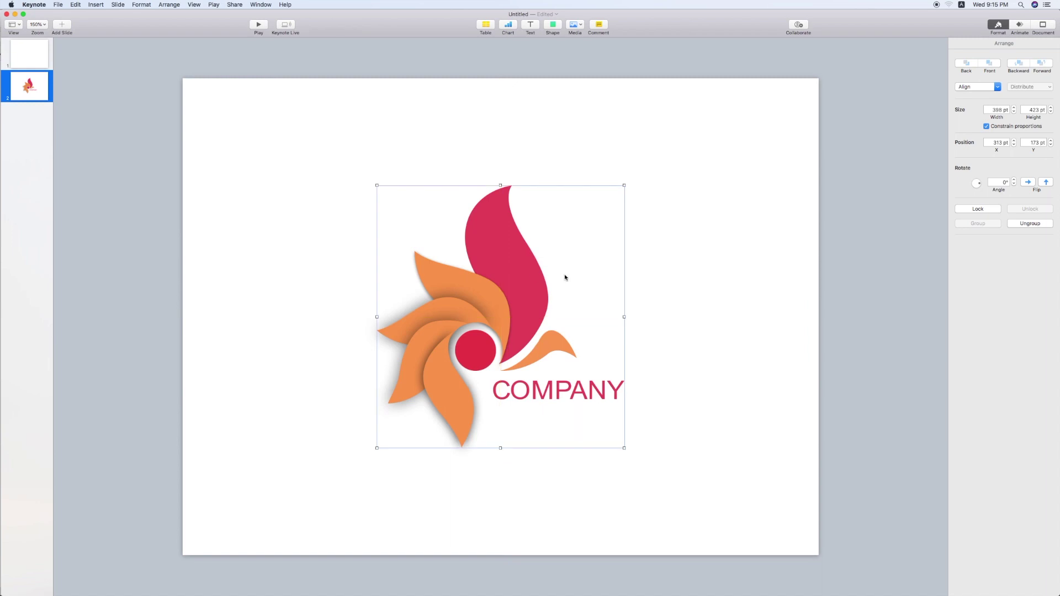
{"action": "left_click_drag", "start_coordinate": [624, 184], "coordinate": [664, 143]}
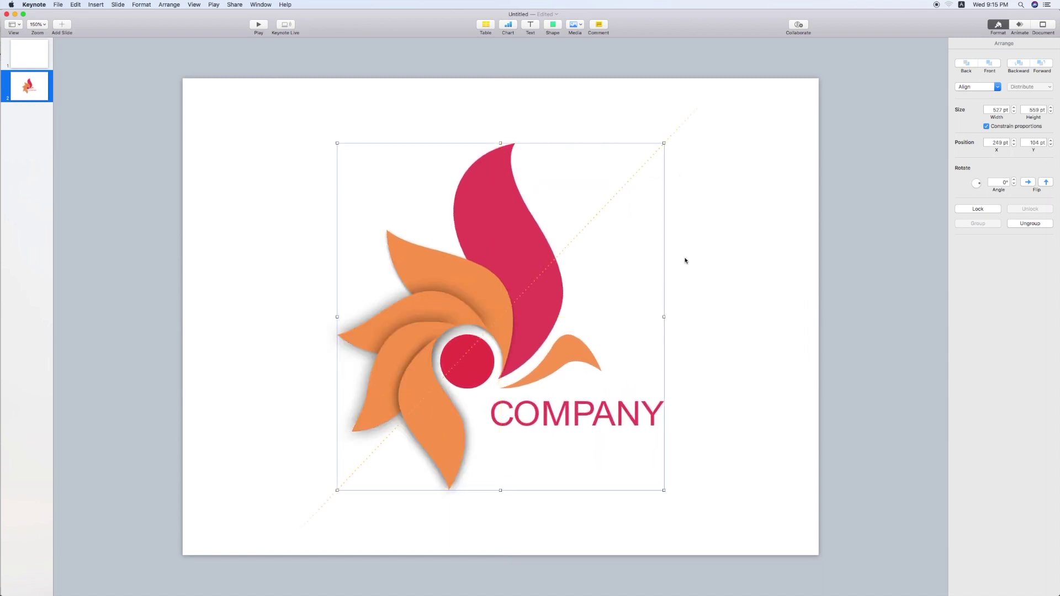
{"action": "left_click", "coordinate": [43, 26]}
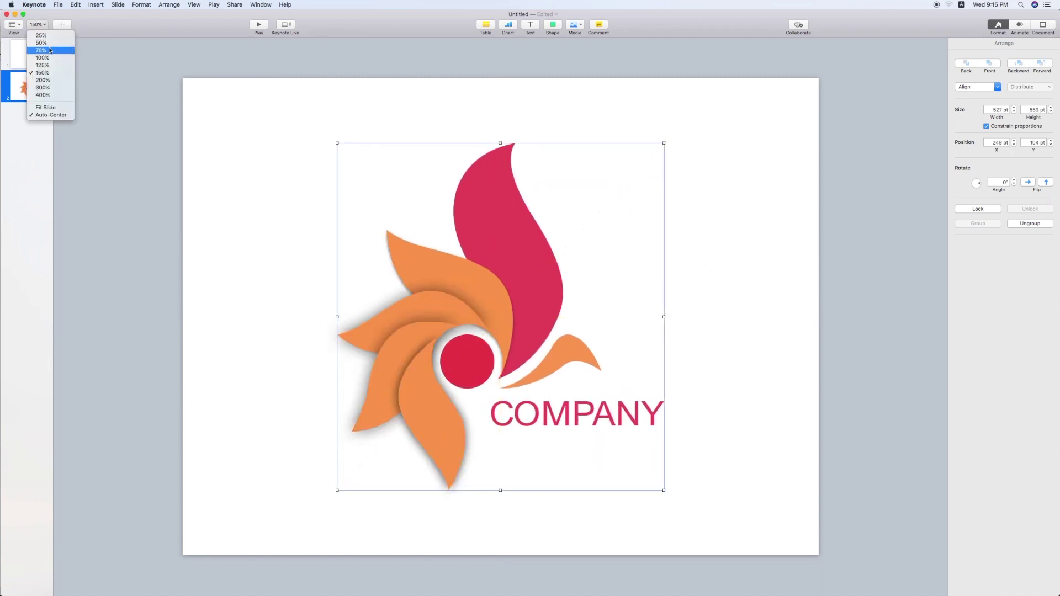
{"action": "left_click", "coordinate": [37, 52]}
{"action": "left_click", "coordinate": [628, 267]}
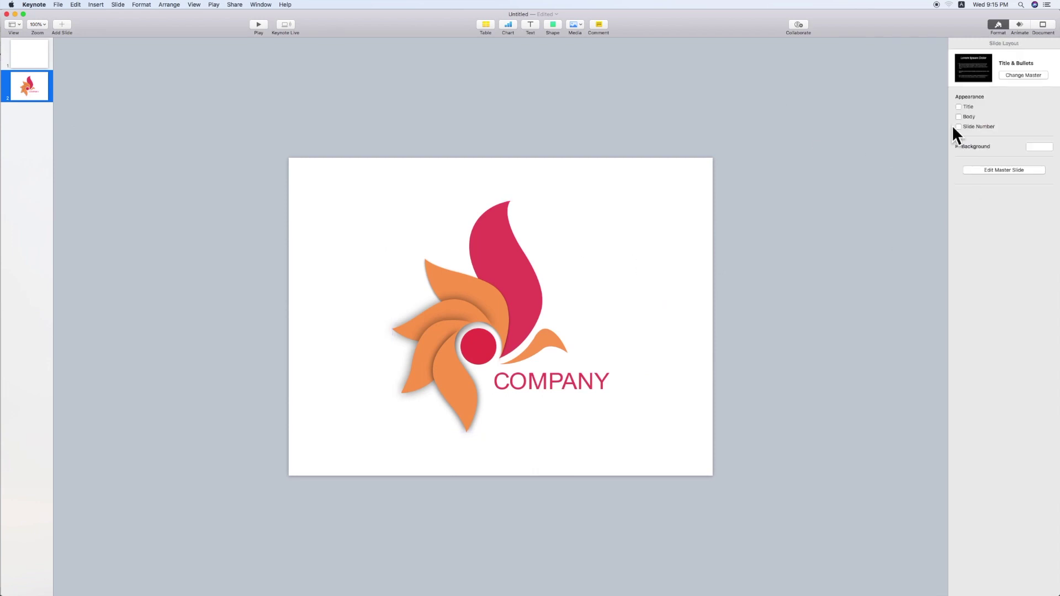
Step: Set the slide background to black
{"action": "left_click", "coordinate": [1044, 26]}
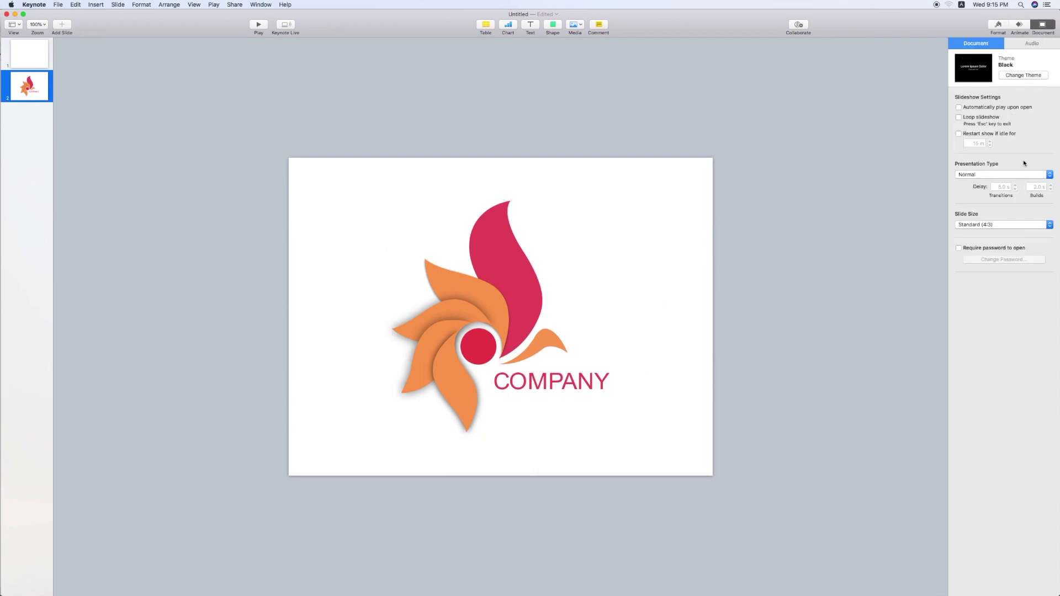
{"action": "left_click", "coordinate": [996, 27]}
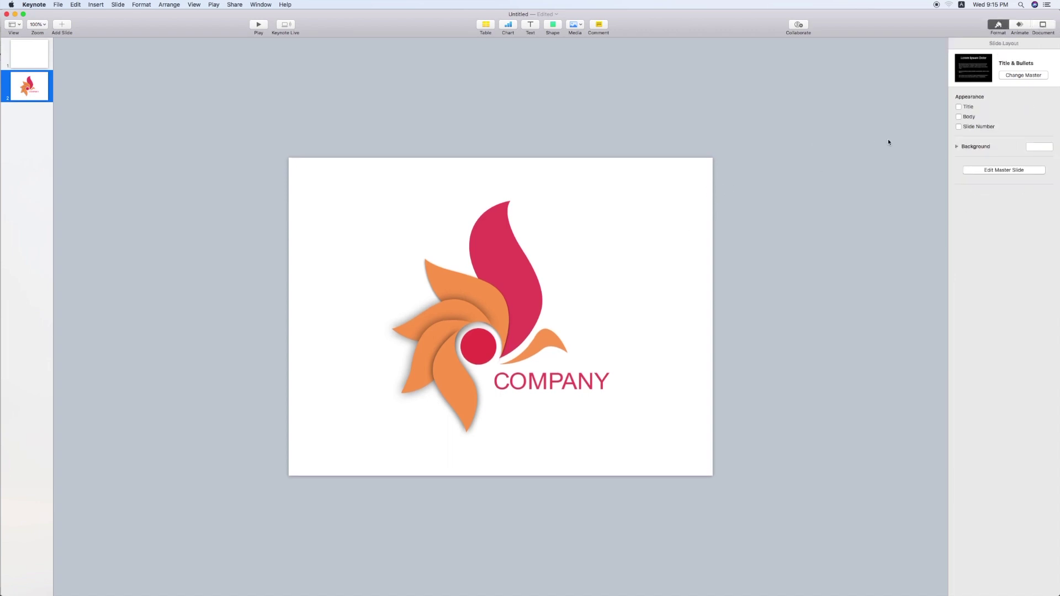
{"action": "left_click", "coordinate": [1032, 148]}
{"action": "left_click", "coordinate": [1021, 224]}
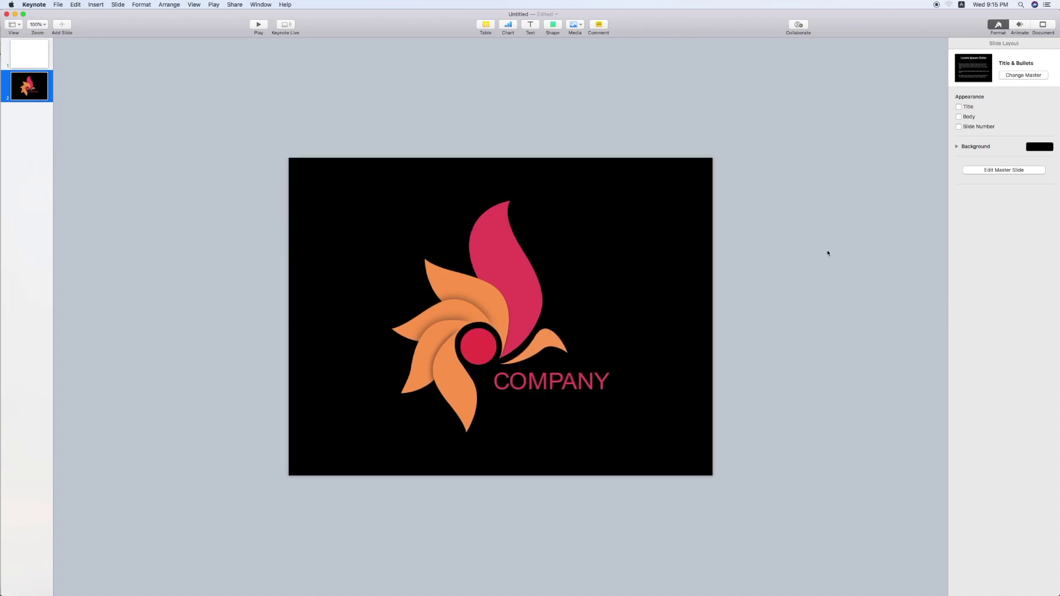
Step: Select the pink flame petal and review its style, size and alignment settings without changes
{"action": "left_click", "coordinate": [503, 239]}
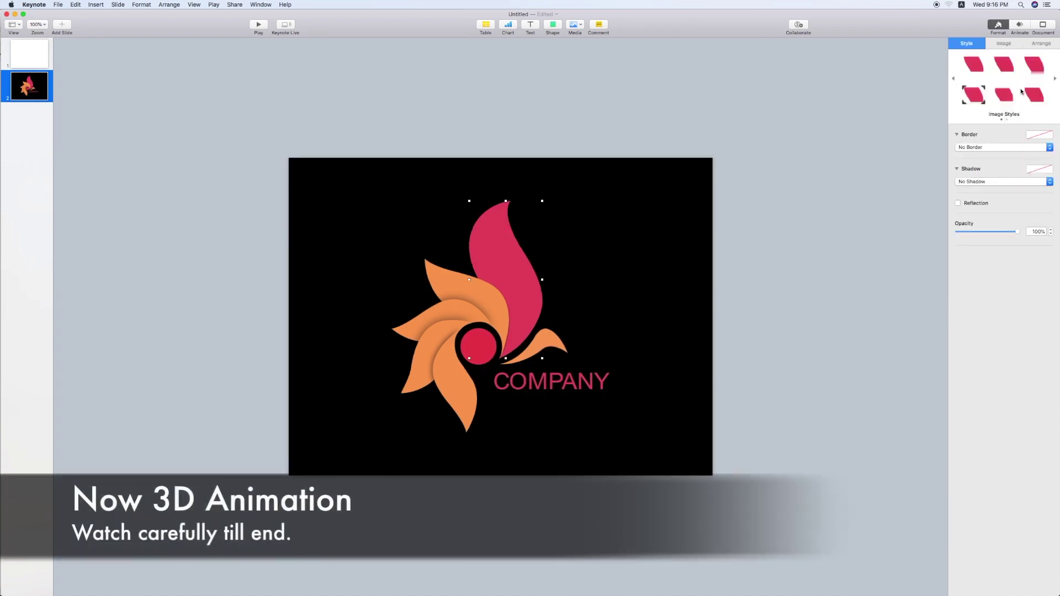
{"action": "left_click", "coordinate": [1055, 78]}
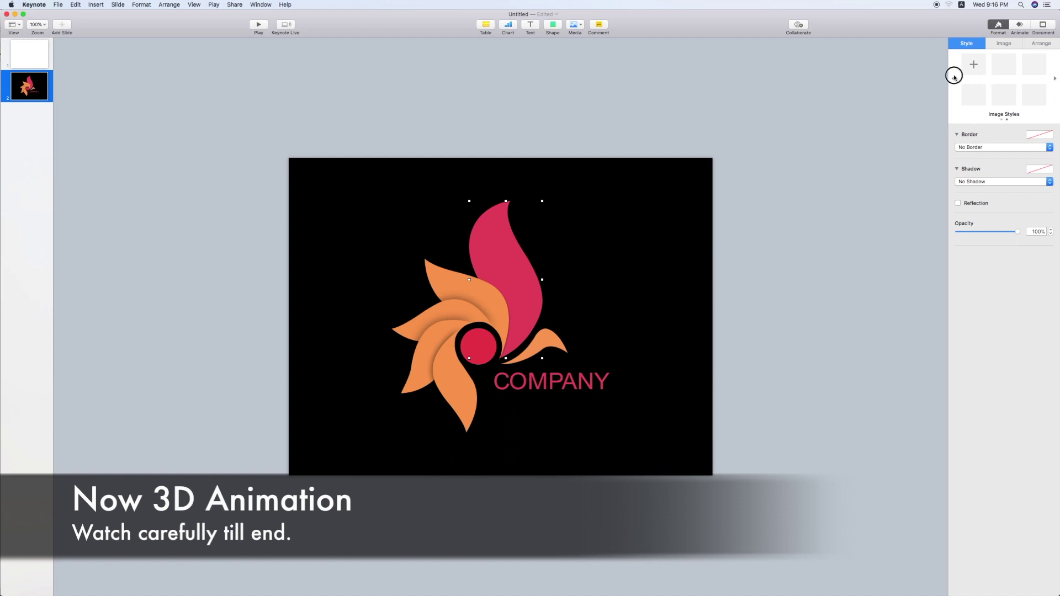
{"action": "left_click", "coordinate": [1003, 44]}
{"action": "left_click", "coordinate": [1034, 46]}
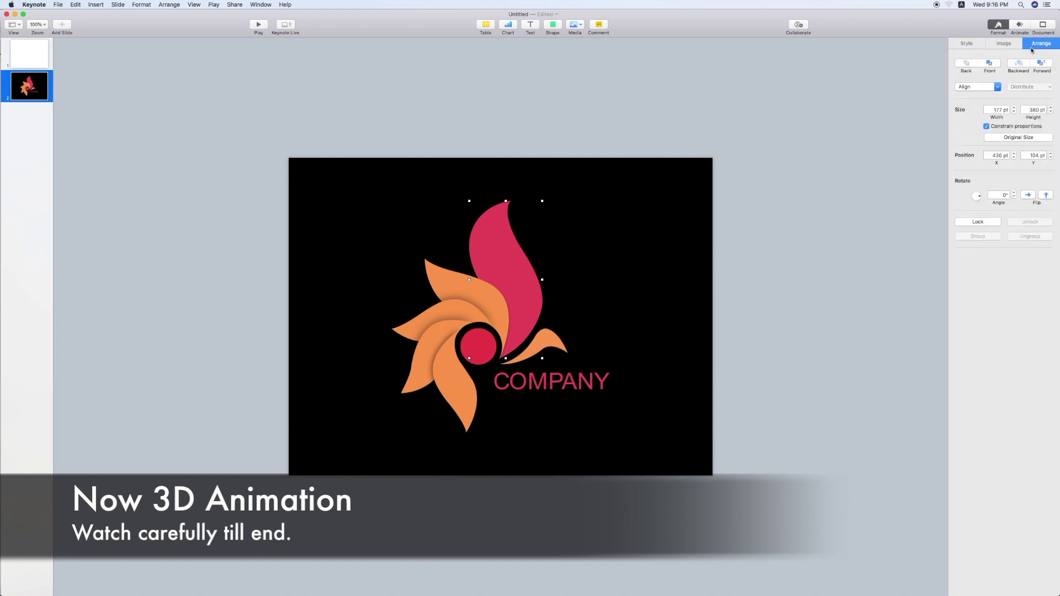
{"action": "left_click", "coordinate": [977, 87]}
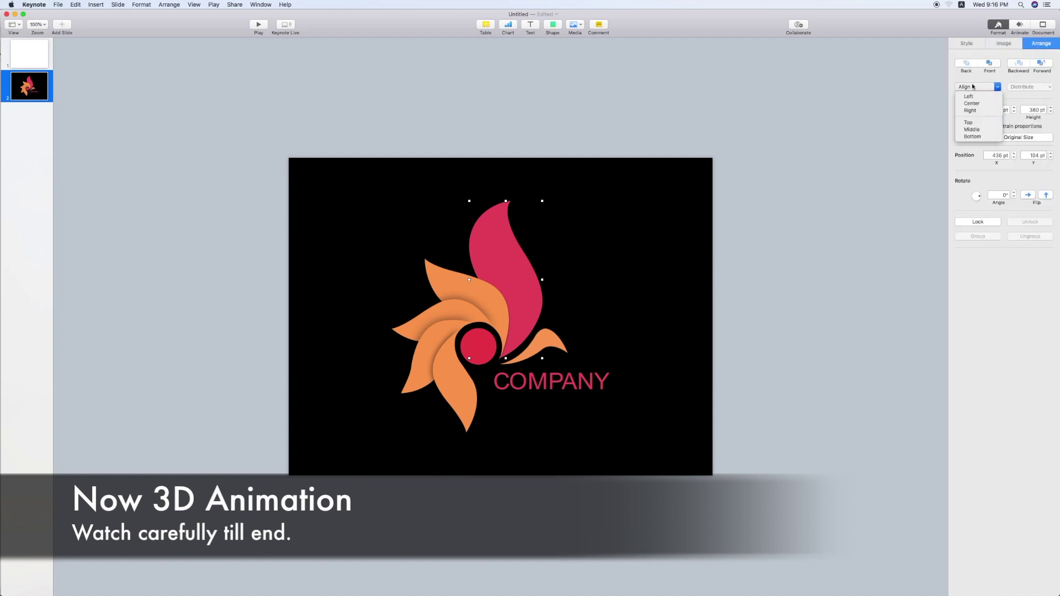
{"action": "left_click", "coordinate": [979, 148]}
{"action": "left_click", "coordinate": [733, 208]}
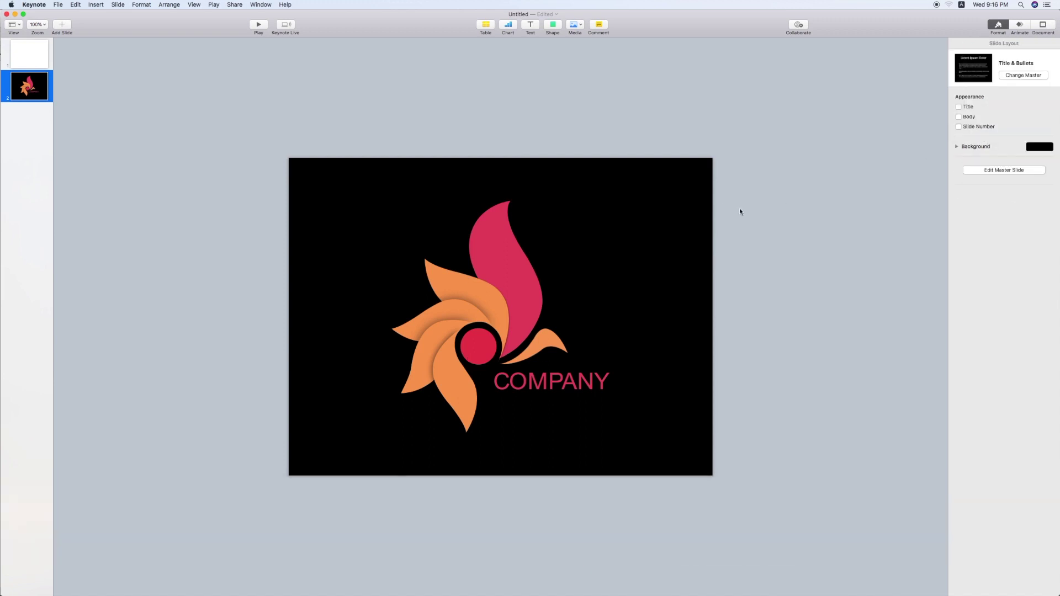
{"action": "left_click", "coordinate": [514, 254]}
{"action": "left_click", "coordinate": [1017, 31]}
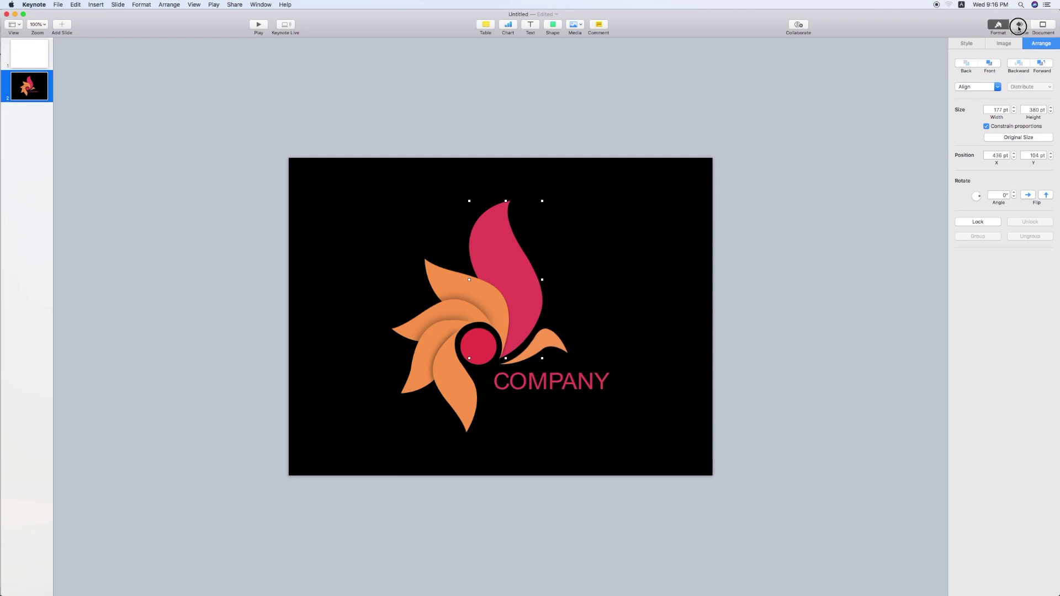
Step: Give the pink petal a Wipe build-in from the bottom, shortened to 0.50 s
{"action": "left_click", "coordinate": [1005, 74]}
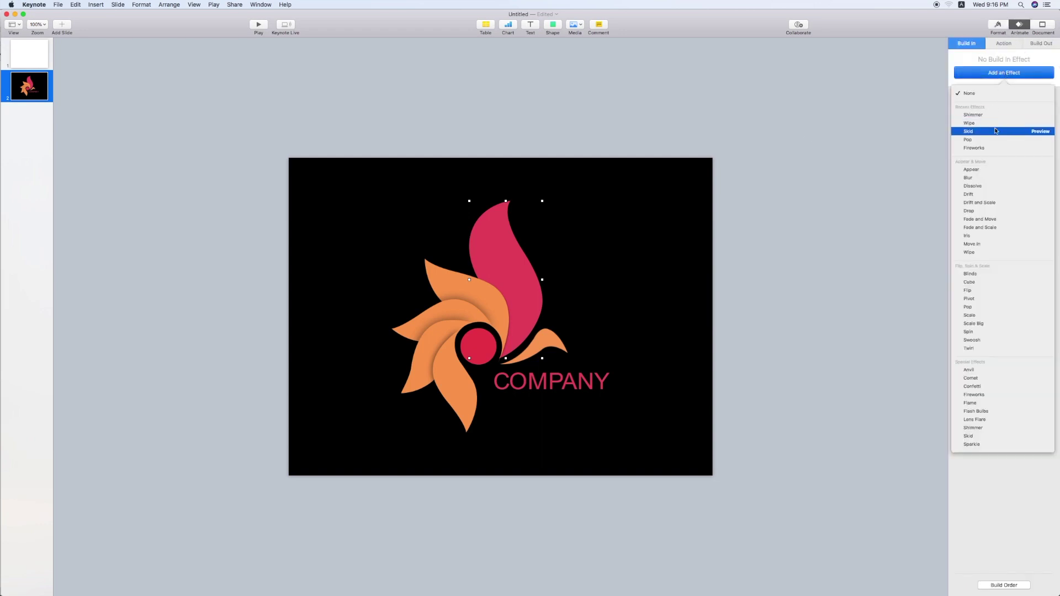
{"action": "left_click", "coordinate": [976, 243]}
{"action": "left_click", "coordinate": [989, 123]}
{"action": "left_click", "coordinate": [989, 123]}
{"action": "left_click", "coordinate": [995, 72]}
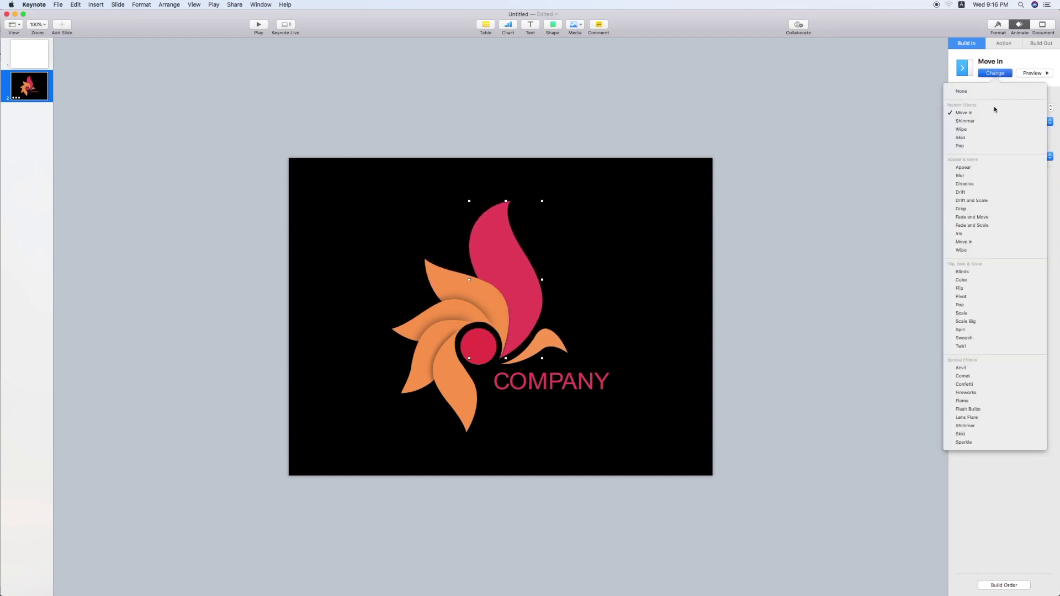
{"action": "left_click", "coordinate": [984, 129]}
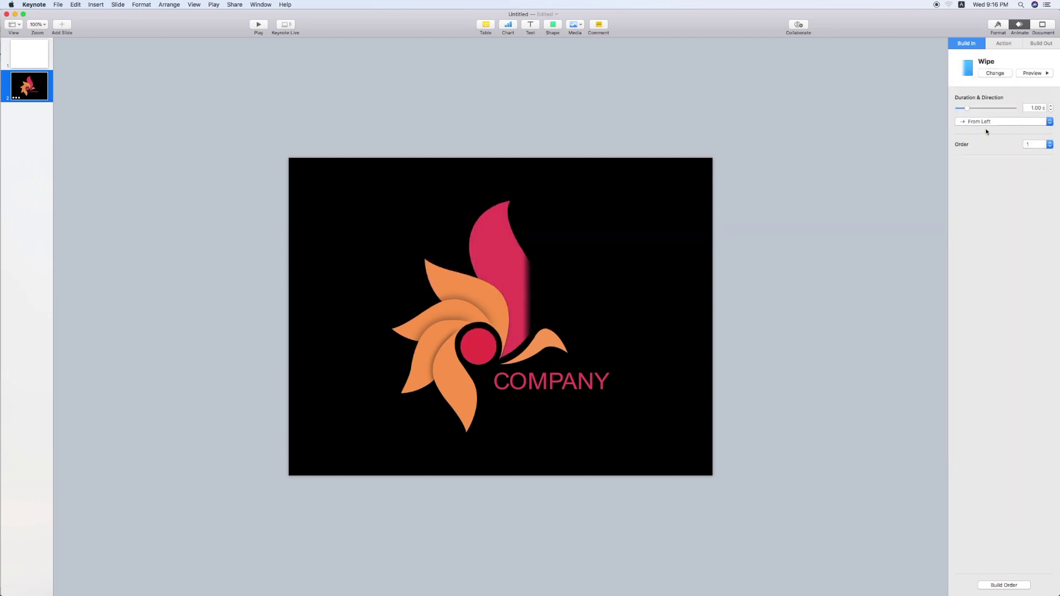
{"action": "left_click", "coordinate": [986, 125]}
{"action": "left_click", "coordinate": [979, 150]}
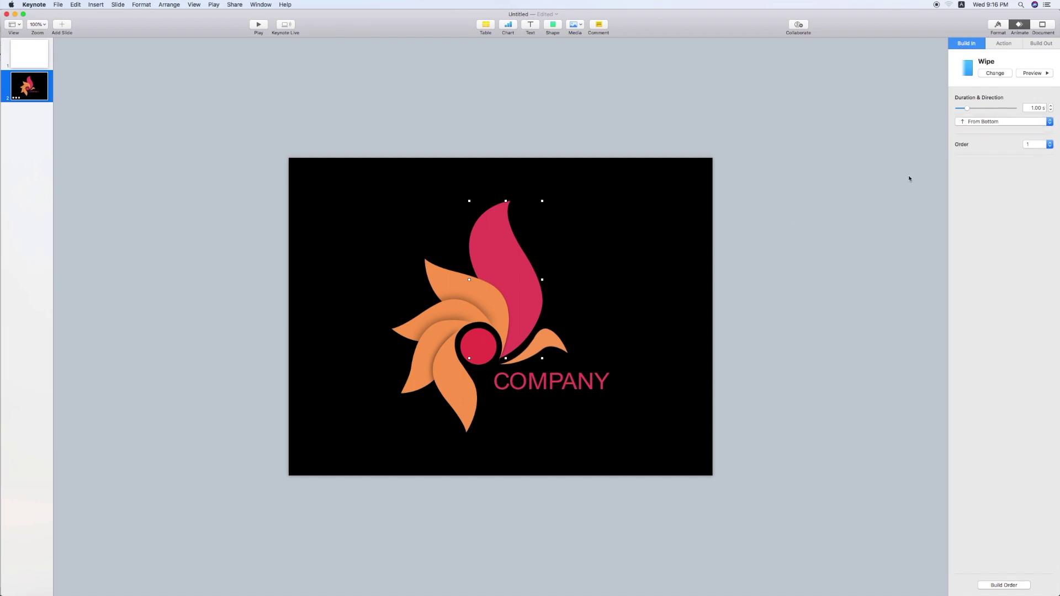
{"action": "left_click", "coordinate": [1032, 73]}
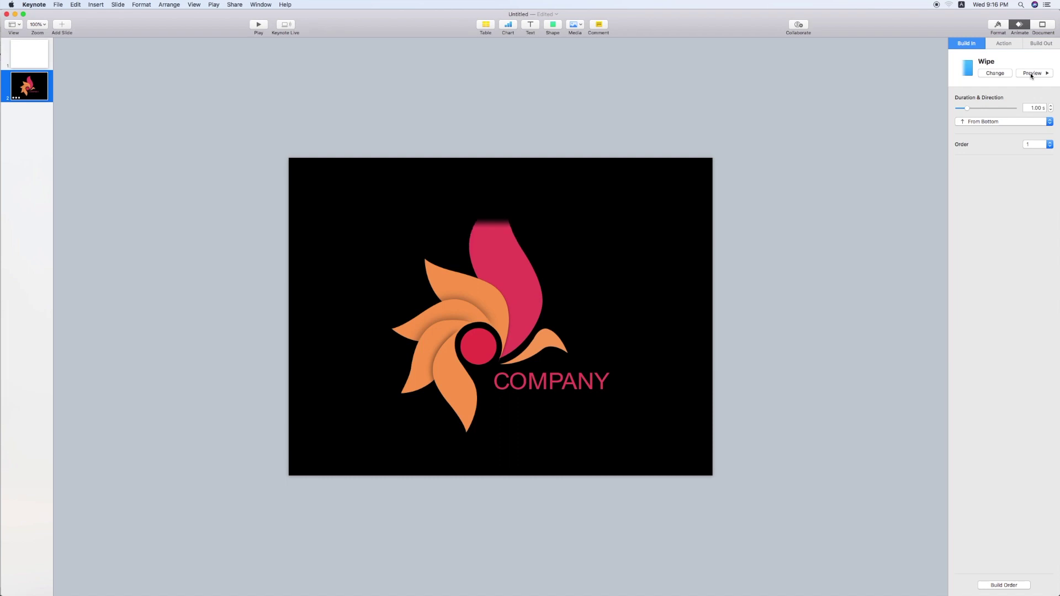
{"action": "left_click_drag", "start_coordinate": [955, 106], "coordinate": [962, 108]}
{"action": "left_click", "coordinate": [1044, 77]}
Step: Give the upper-left orange petal a 0.30 s Wipe from the bottom right
{"action": "left_click", "coordinate": [726, 338]}
{"action": "left_click", "coordinate": [446, 281]}
{"action": "left_click", "coordinate": [980, 74]}
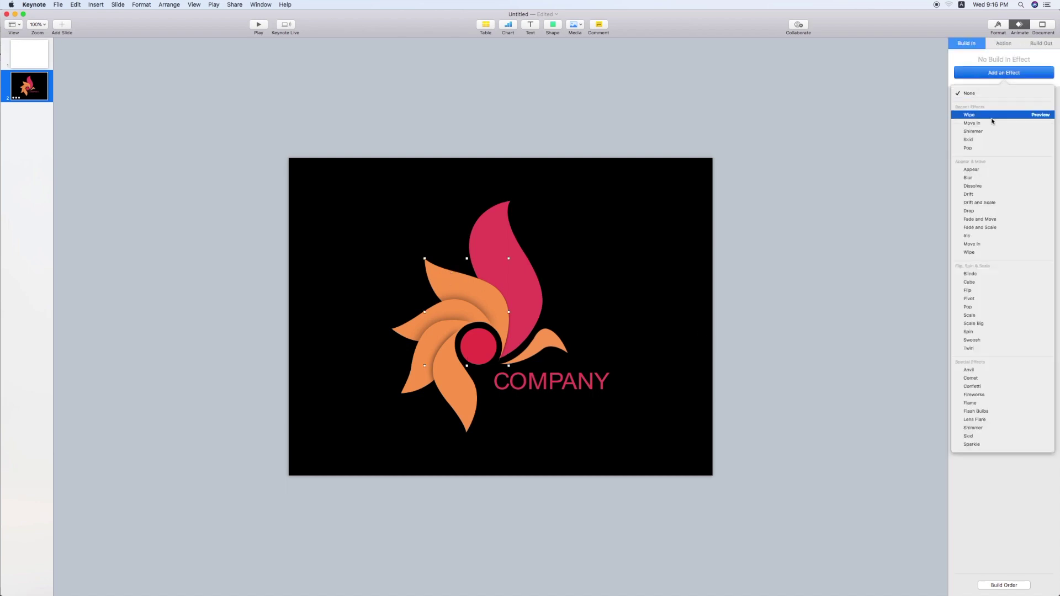
{"action": "left_click", "coordinate": [985, 253]}
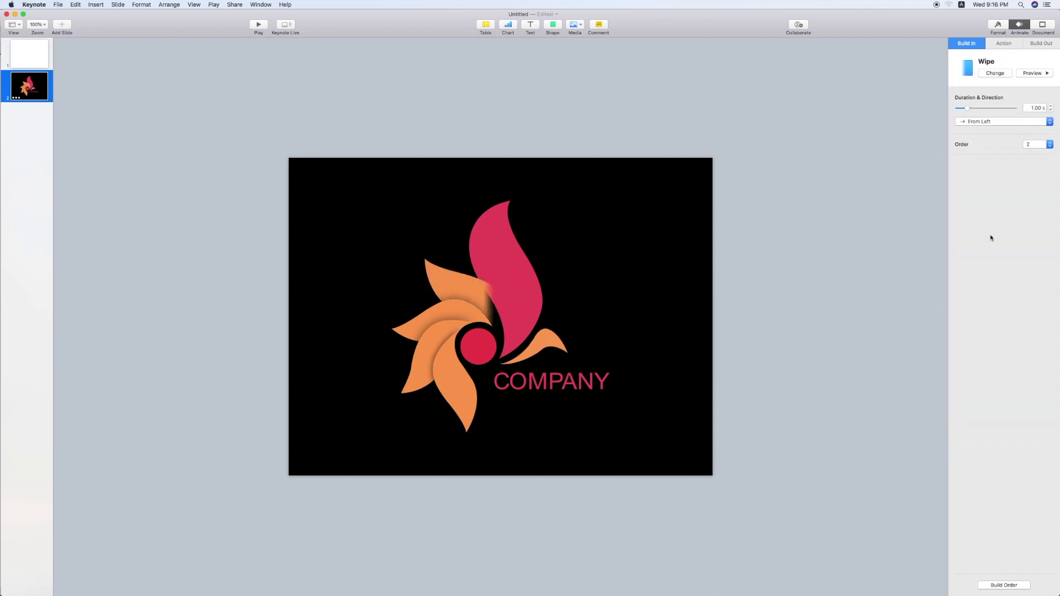
{"action": "left_click_drag", "start_coordinate": [967, 111], "coordinate": [961, 109]}
{"action": "left_click", "coordinate": [1032, 73]}
{"action": "left_click", "coordinate": [978, 122]}
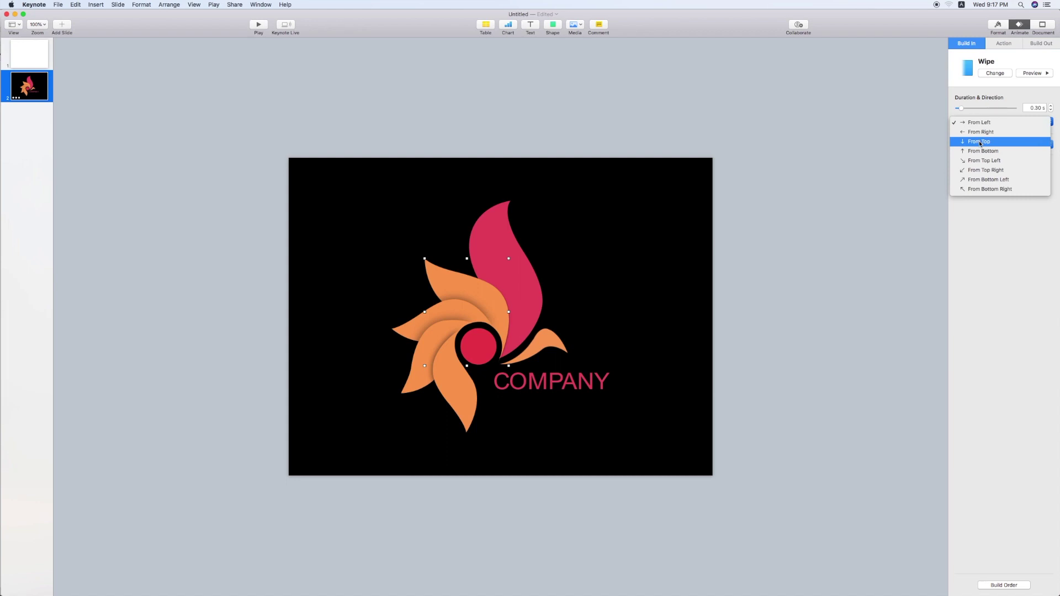
{"action": "left_click", "coordinate": [988, 188]}
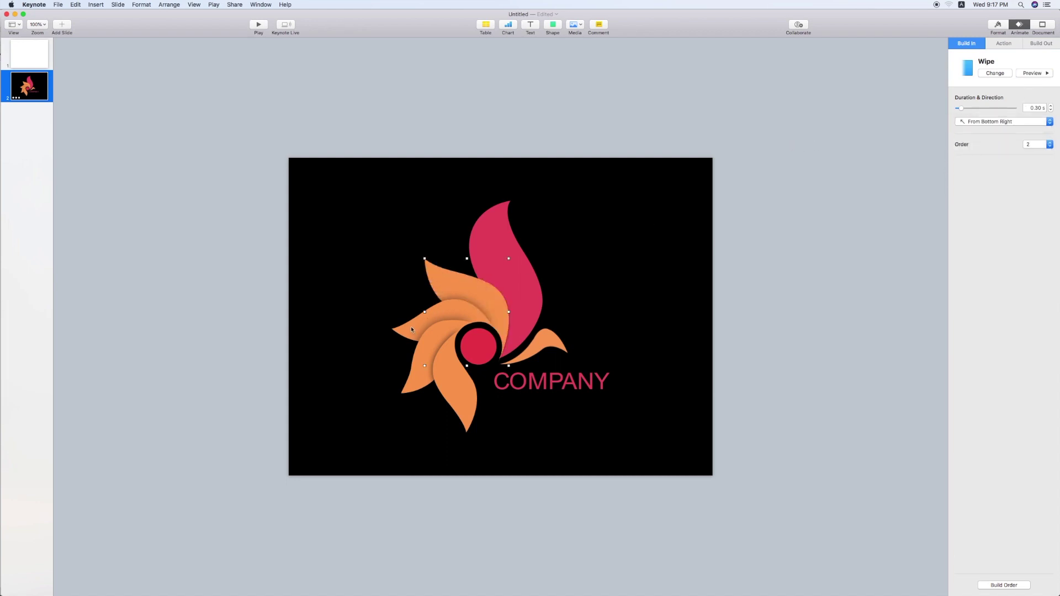
Step: Give the left horizontal orange petal a 0.40 s Wipe from the right
{"action": "left_click", "coordinate": [440, 330]}
{"action": "left_click", "coordinate": [979, 78]}
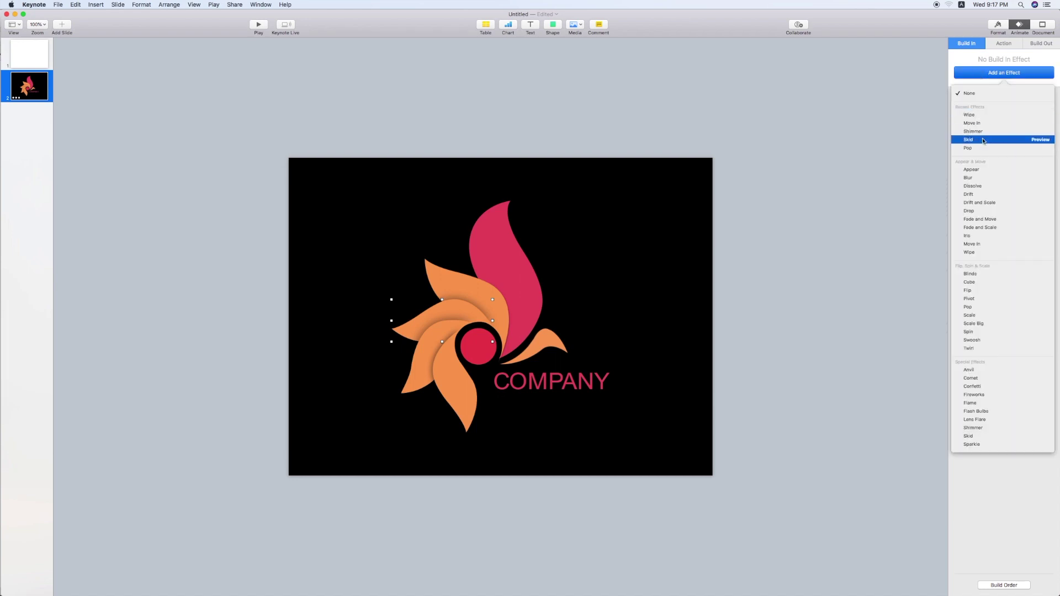
{"action": "left_click", "coordinate": [984, 119]}
{"action": "left_click", "coordinate": [985, 121]}
{"action": "left_click", "coordinate": [986, 133]}
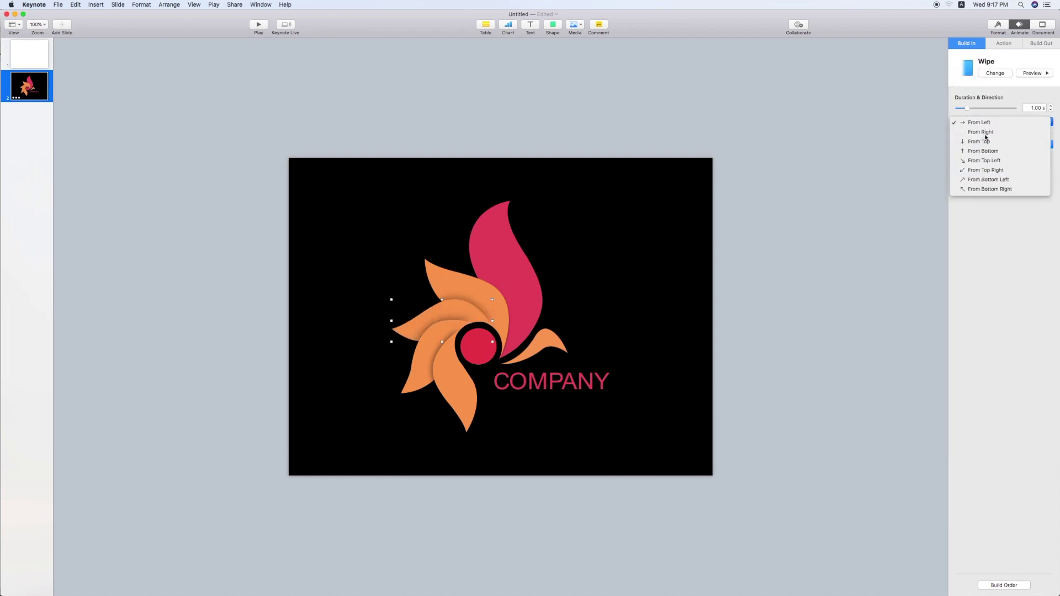
{"action": "left_click_drag", "start_coordinate": [962, 109], "coordinate": [960, 108]}
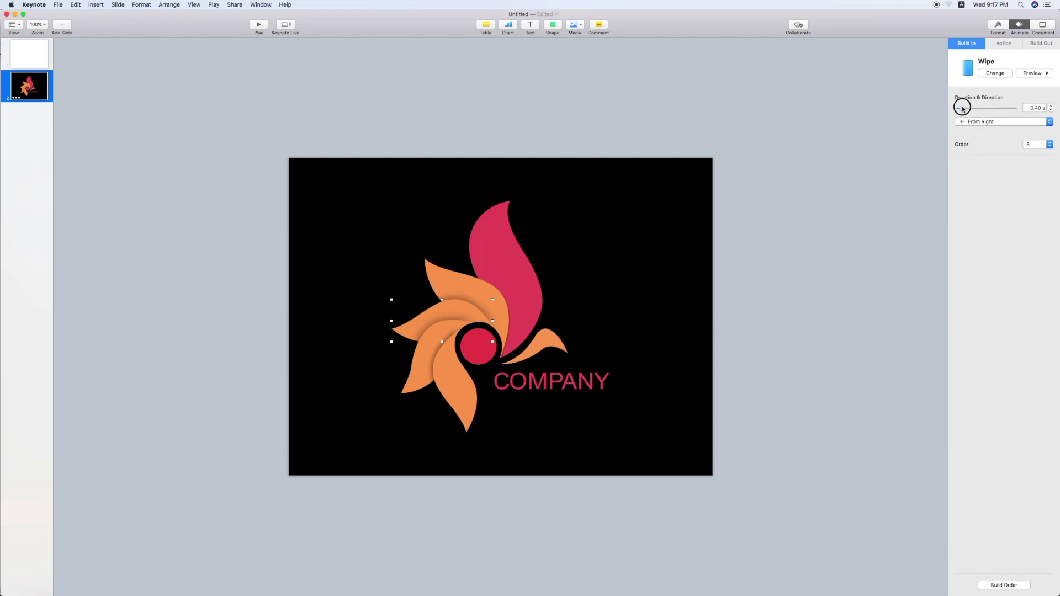
{"action": "left_click", "coordinate": [1032, 73]}
Step: Give the next orange petal a shortened Wipe build-in from the top right
{"action": "left_click", "coordinate": [419, 369]}
{"action": "left_click", "coordinate": [992, 75]}
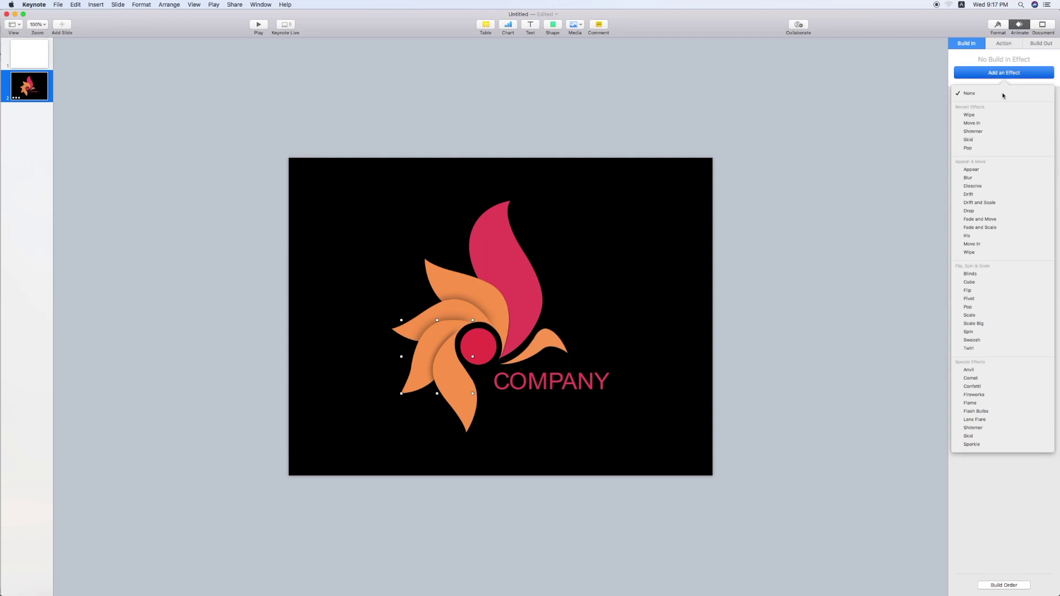
{"action": "left_click", "coordinate": [997, 117]}
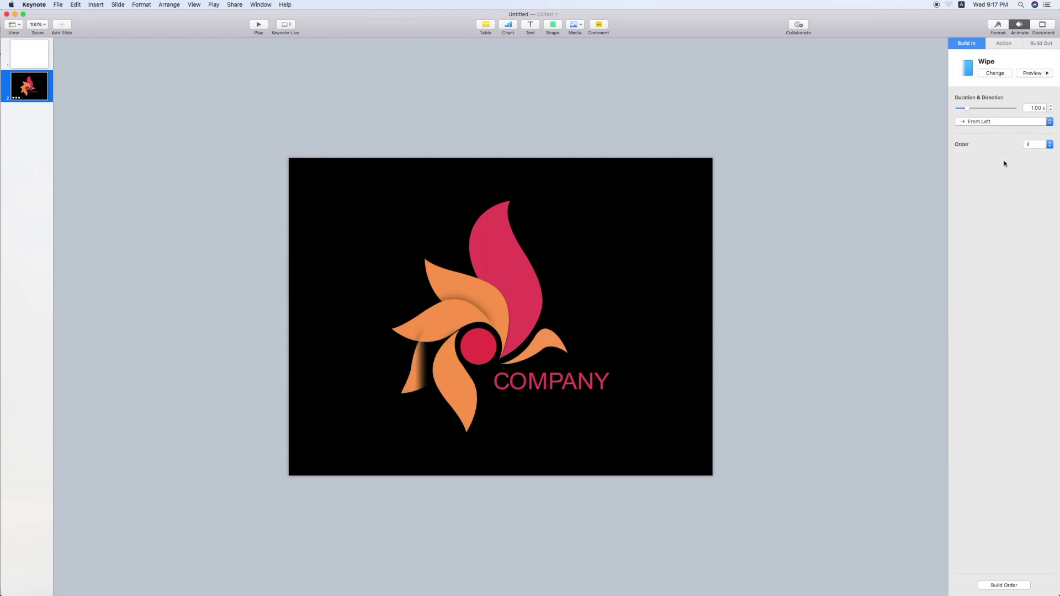
{"action": "left_click", "coordinate": [984, 122]}
{"action": "left_click", "coordinate": [986, 170]}
{"action": "left_click_drag", "start_coordinate": [966, 108], "coordinate": [961, 109]}
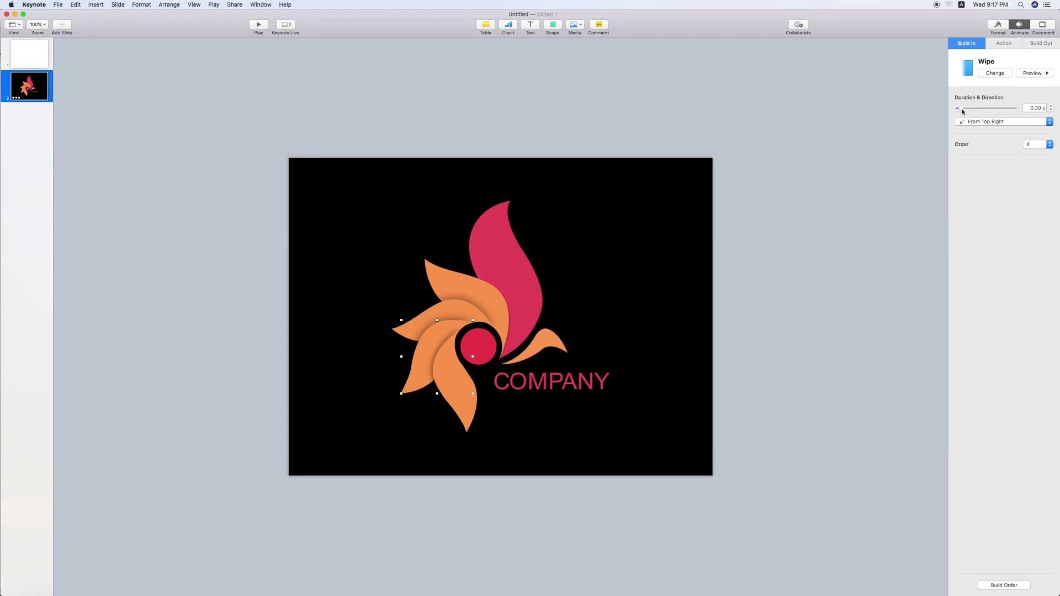
Step: Give the lower orange petal a shortened Wipe build-in from the top
{"action": "left_click", "coordinate": [467, 412]}
{"action": "left_click", "coordinate": [1003, 72]}
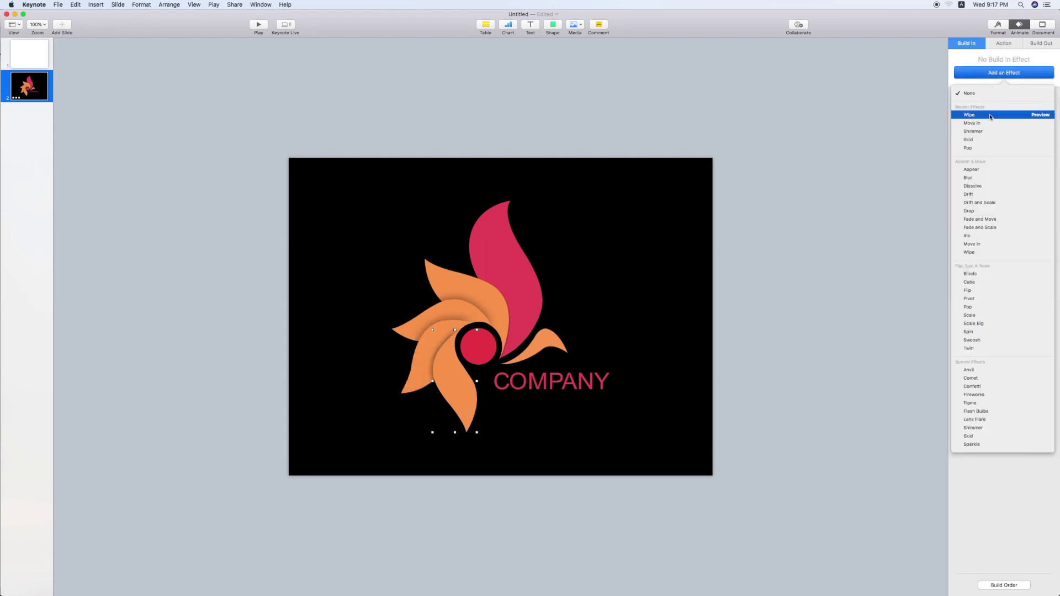
{"action": "left_click", "coordinate": [991, 114]}
{"action": "left_click", "coordinate": [977, 121]}
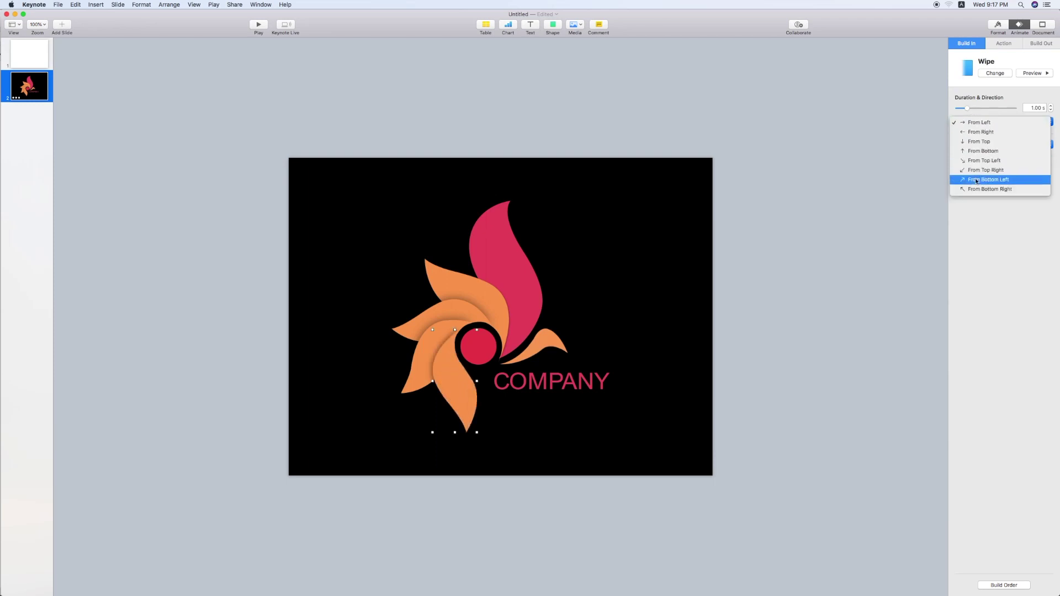
{"action": "left_click", "coordinate": [979, 141]}
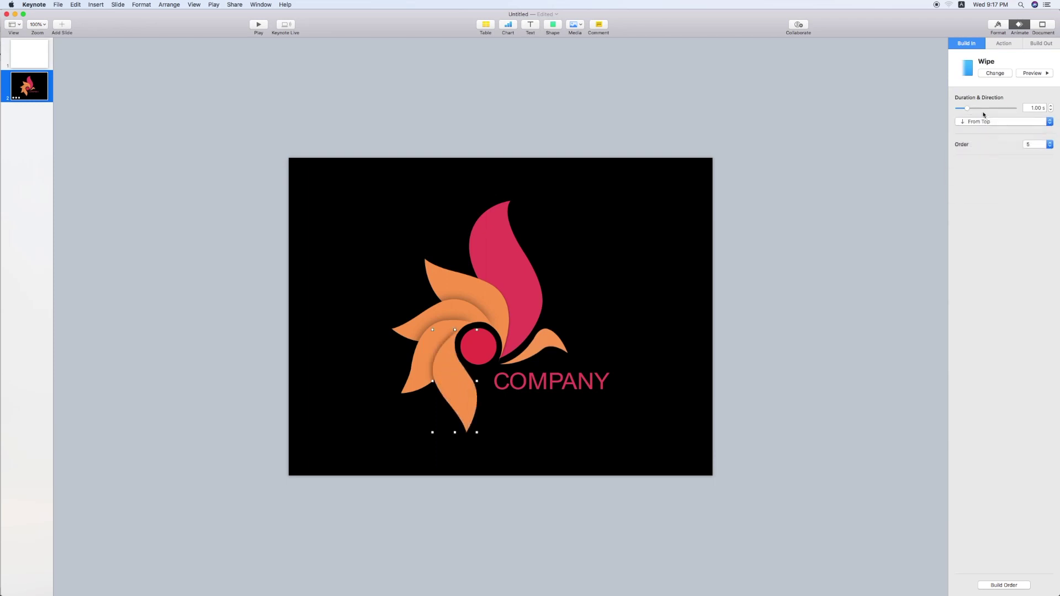
{"action": "left_click_drag", "start_coordinate": [967, 108], "coordinate": [961, 115]}
{"action": "left_click", "coordinate": [1034, 73]}
{"action": "left_click", "coordinate": [394, 180]}
Step: Preview the whole logo build, then shorten the pink petal's wipe to 0.30 s
{"action": "left_click_drag", "start_coordinate": [394, 180], "coordinate": [681, 421]}
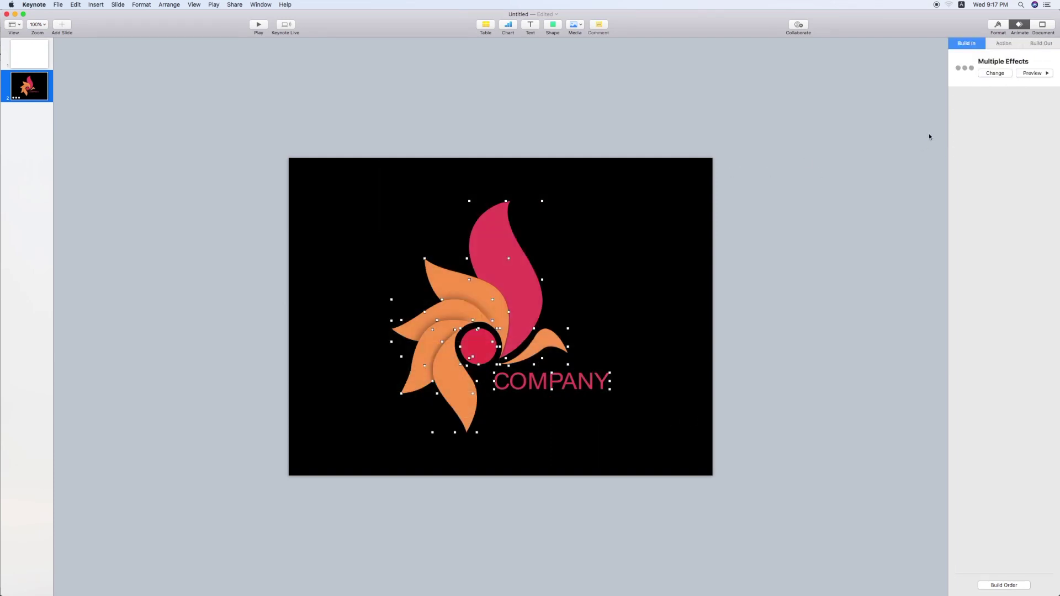
{"action": "left_click", "coordinate": [1034, 73]}
{"action": "left_click", "coordinate": [742, 286]}
{"action": "left_click", "coordinate": [482, 257]}
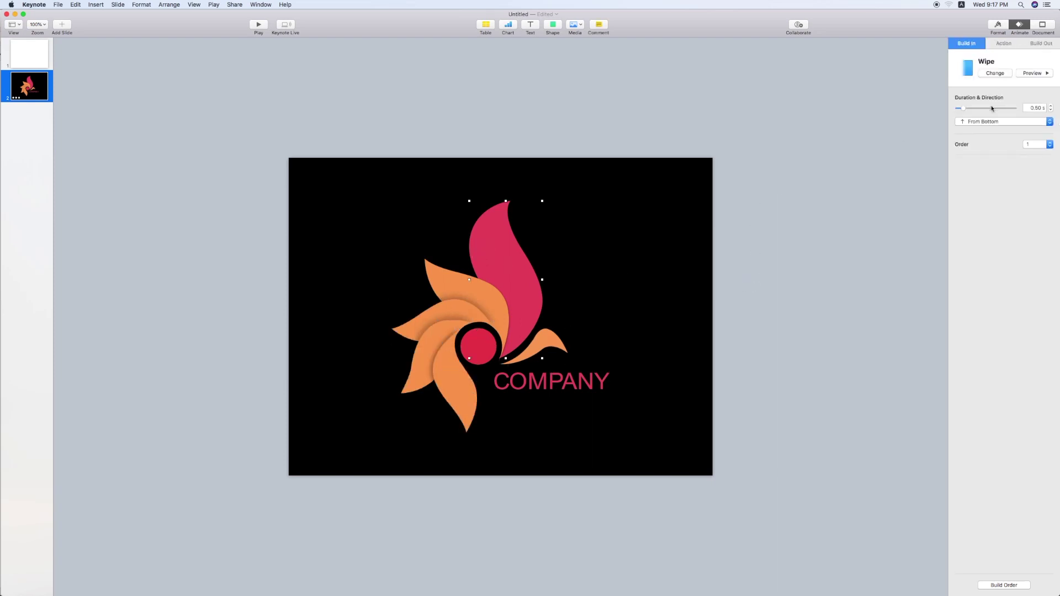
{"action": "left_click", "coordinate": [961, 109]}
{"action": "left_click_drag", "start_coordinate": [960, 110], "coordinate": [959, 110]}
{"action": "left_click", "coordinate": [648, 204]}
Step: Give the red centre circle a Pop build-in
{"action": "left_click", "coordinate": [475, 342]}
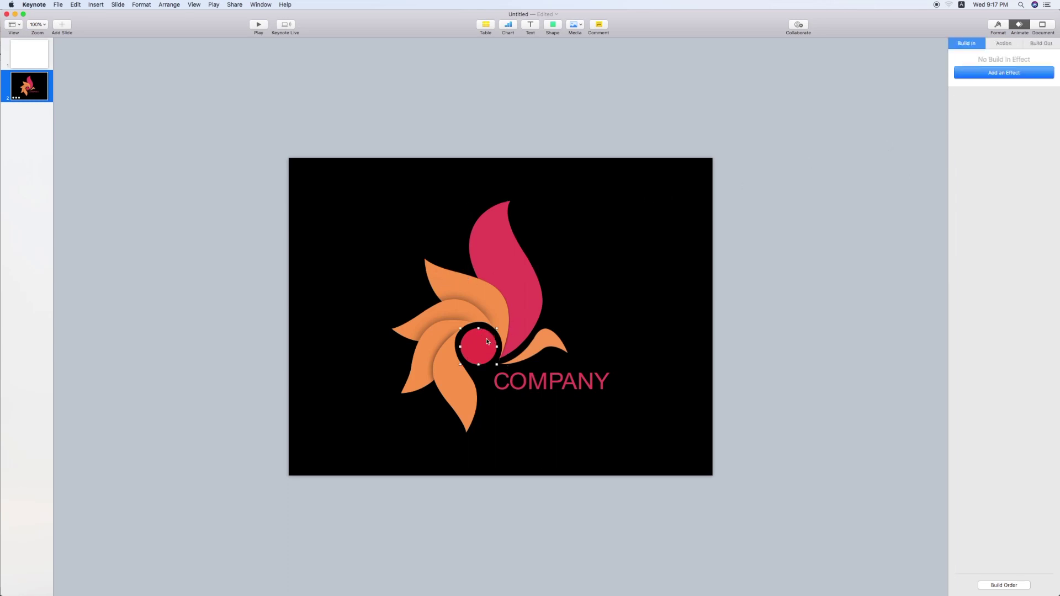
{"action": "left_click", "coordinate": [974, 71]}
{"action": "mouse_move", "coordinate": [993, 148]}
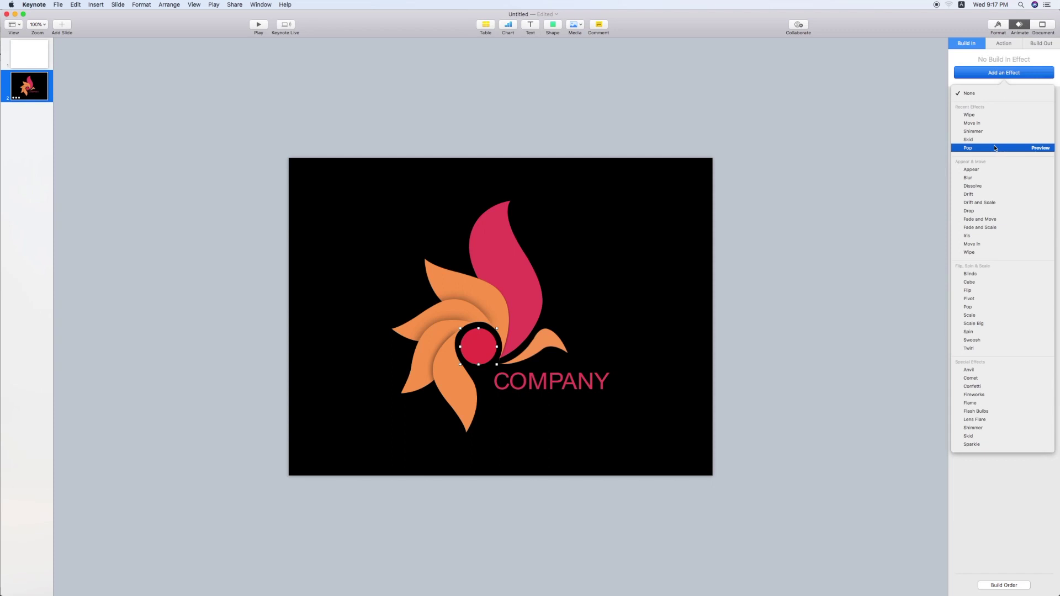
{"action": "left_click", "coordinate": [1028, 148]}
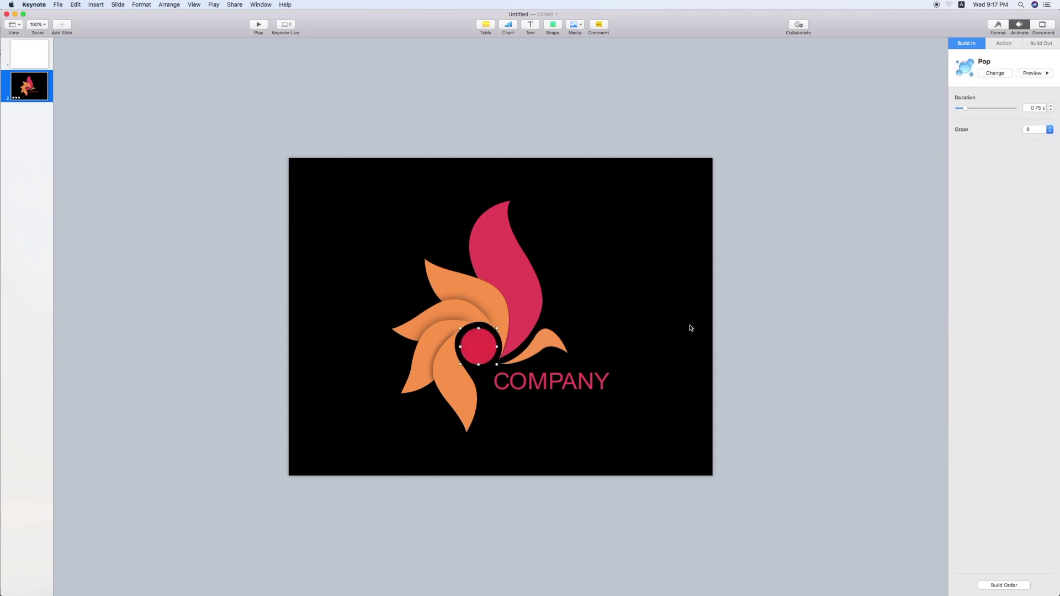
Step: Give the orange swoosh a 0.20 s Wipe build-in and preview the whole logo
{"action": "left_click", "coordinate": [545, 348]}
{"action": "left_click", "coordinate": [1003, 73]}
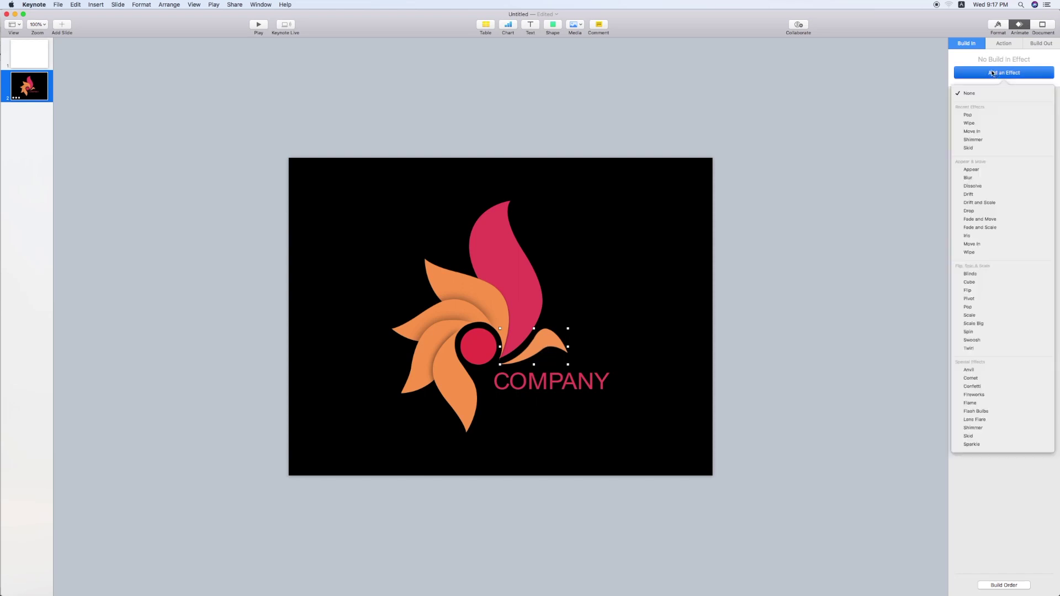
{"action": "left_click", "coordinate": [981, 123]}
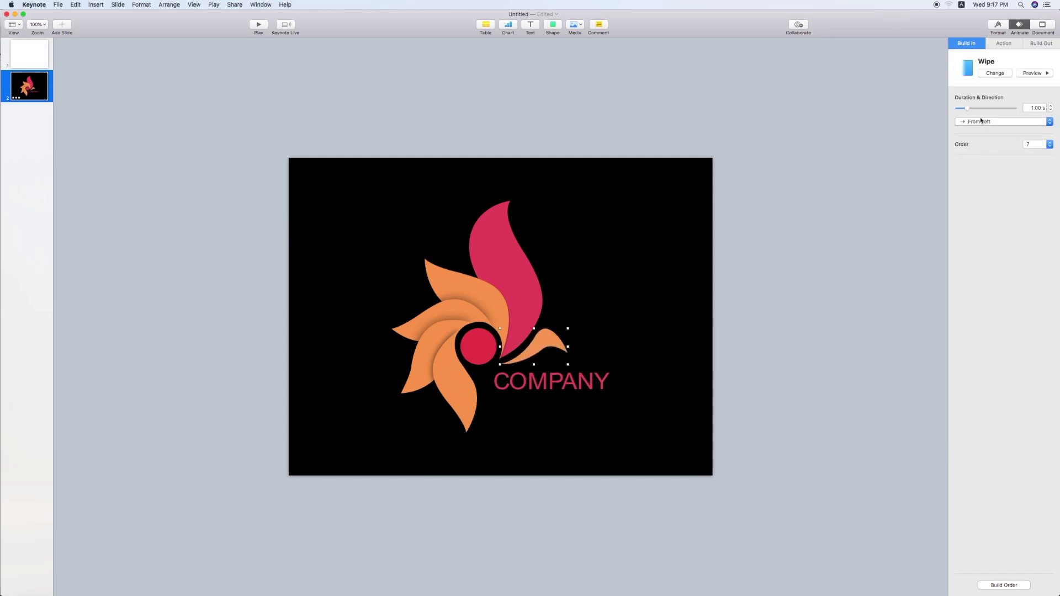
{"action": "left_click_drag", "start_coordinate": [965, 112], "coordinate": [961, 114]}
{"action": "left_click", "coordinate": [1048, 74]}
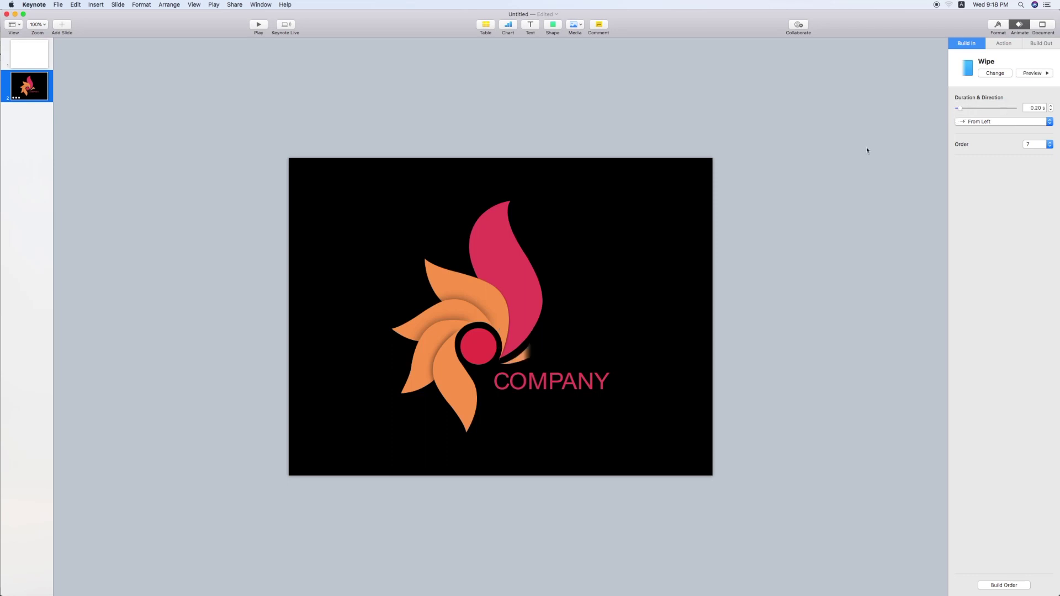
{"action": "left_click_drag", "start_coordinate": [344, 193], "coordinate": [736, 485]}
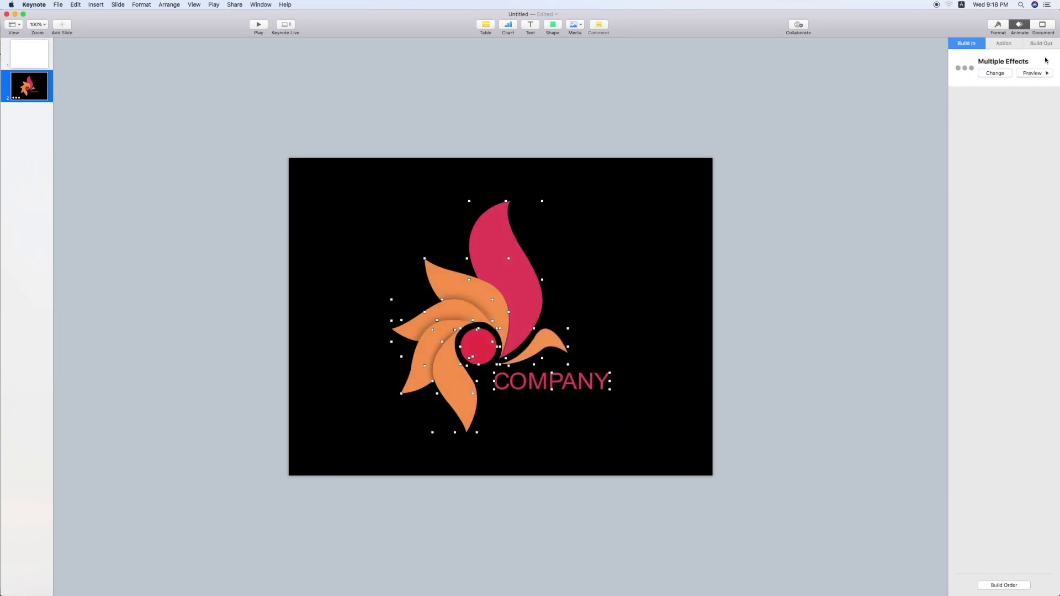
{"action": "left_click", "coordinate": [1033, 73]}
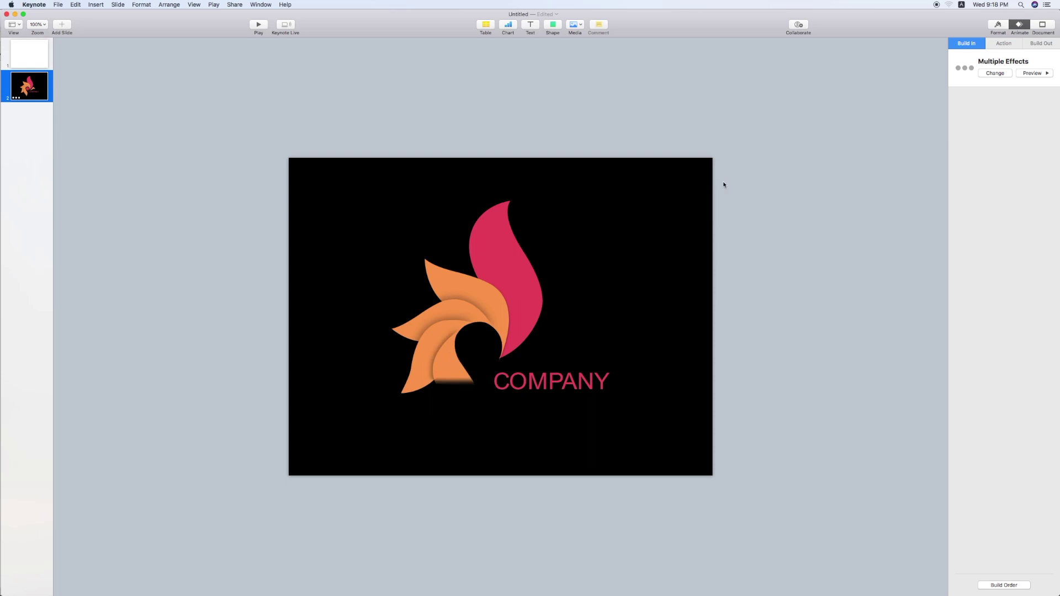
{"action": "left_click", "coordinate": [739, 225]}
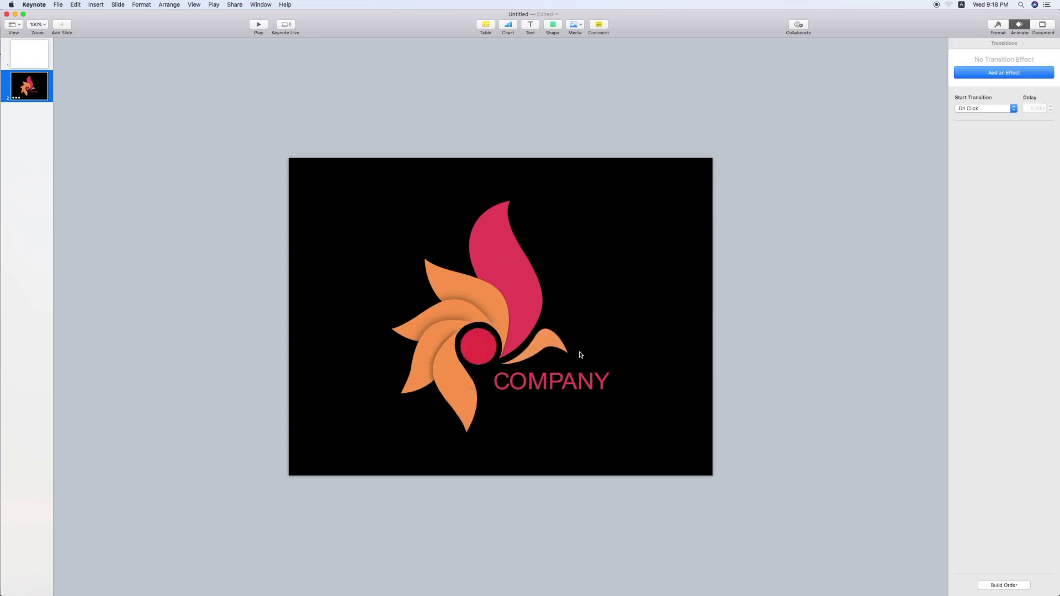
Step: Change the red circle's build-in to Twirl, then to Shimmer
{"action": "left_click", "coordinate": [481, 357]}
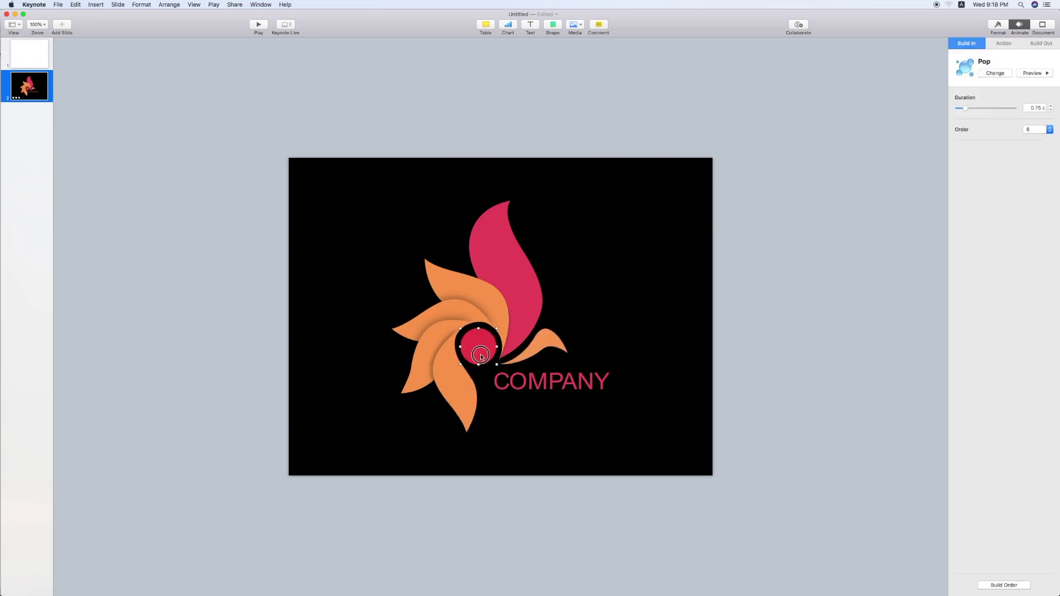
{"action": "left_click", "coordinate": [994, 73]}
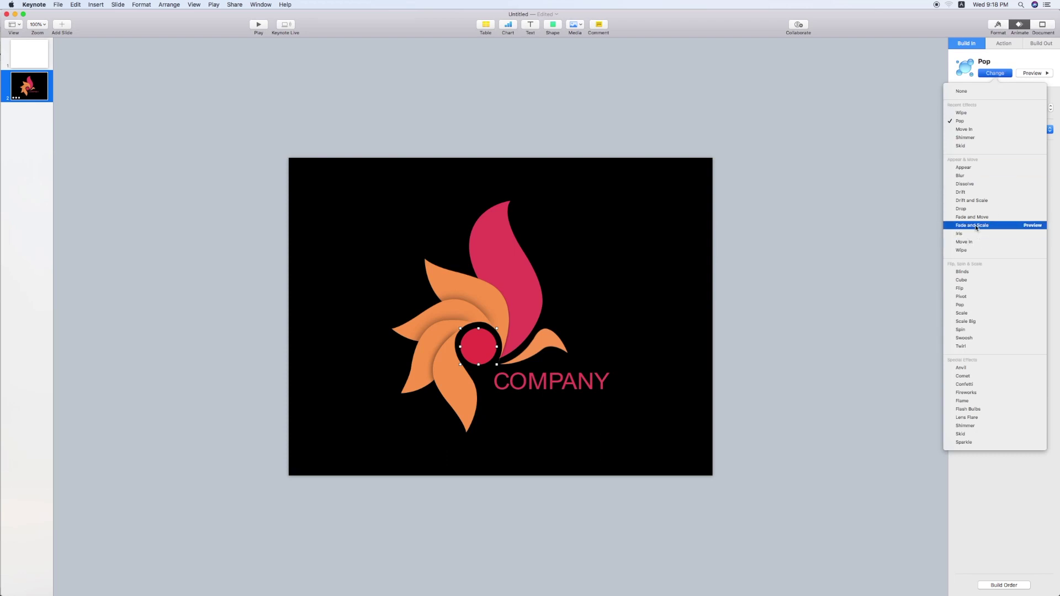
{"action": "left_click", "coordinate": [975, 346]}
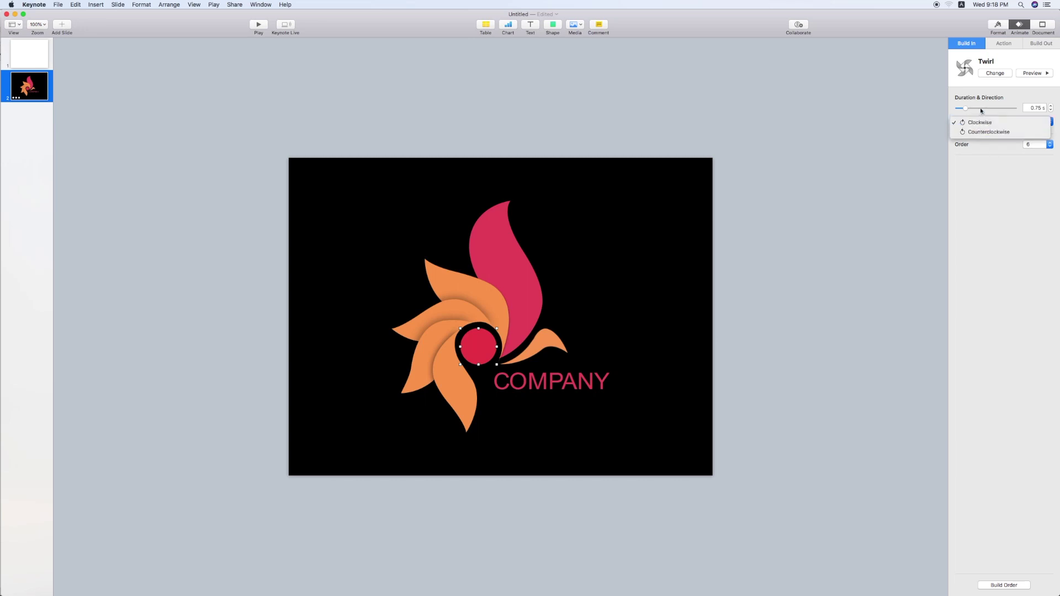
{"action": "left_click", "coordinate": [993, 74]}
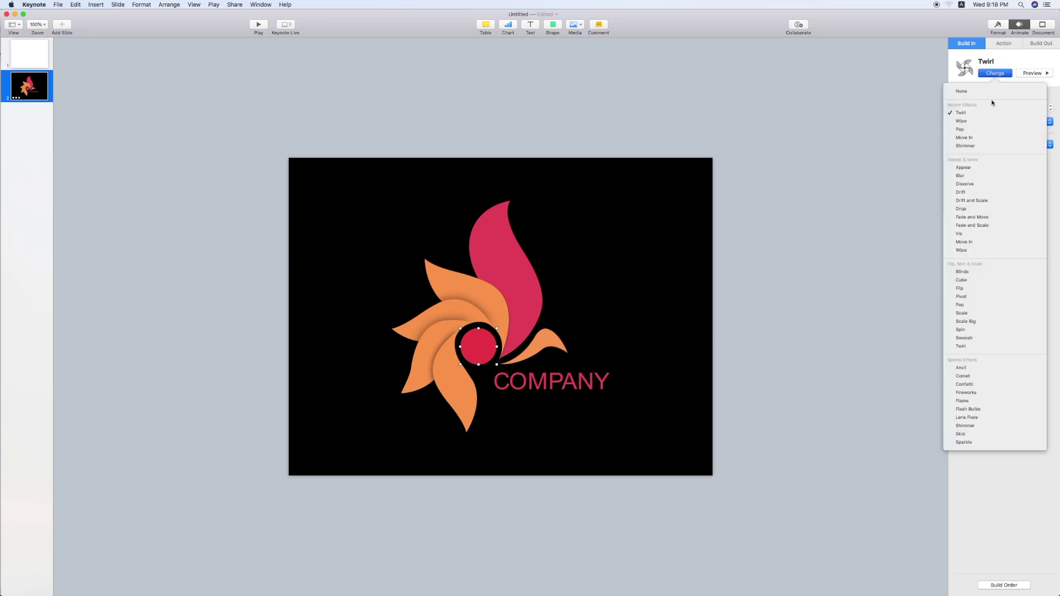
{"action": "left_click", "coordinate": [980, 145]}
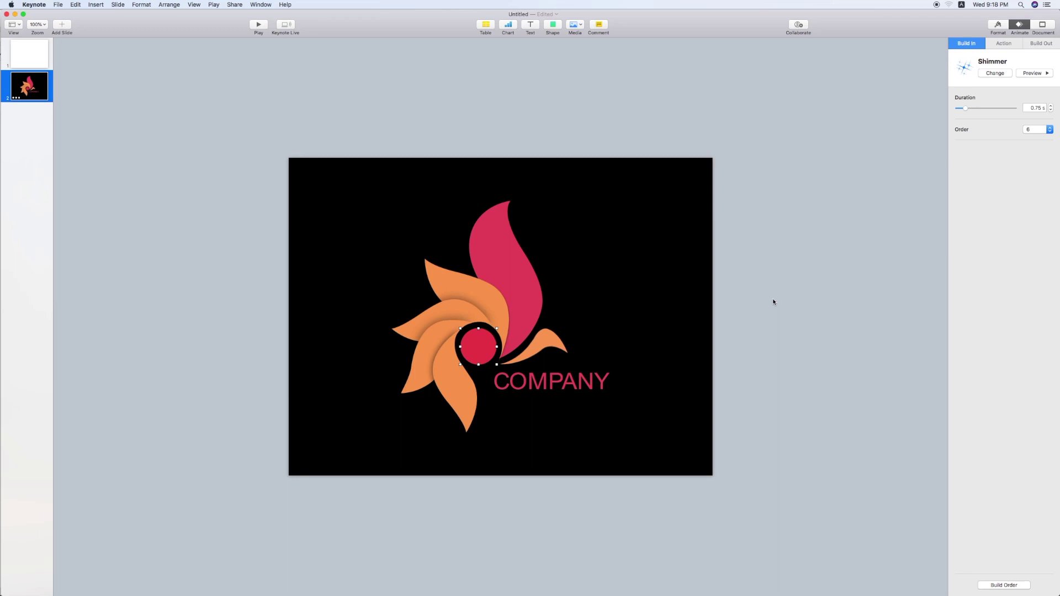
Step: Preview the logo build and keep the small right petal at build order 7
{"action": "left_click", "coordinate": [731, 333]}
{"action": "left_click_drag", "start_coordinate": [343, 200], "coordinate": [763, 482]}
{"action": "left_click", "coordinate": [1037, 73]}
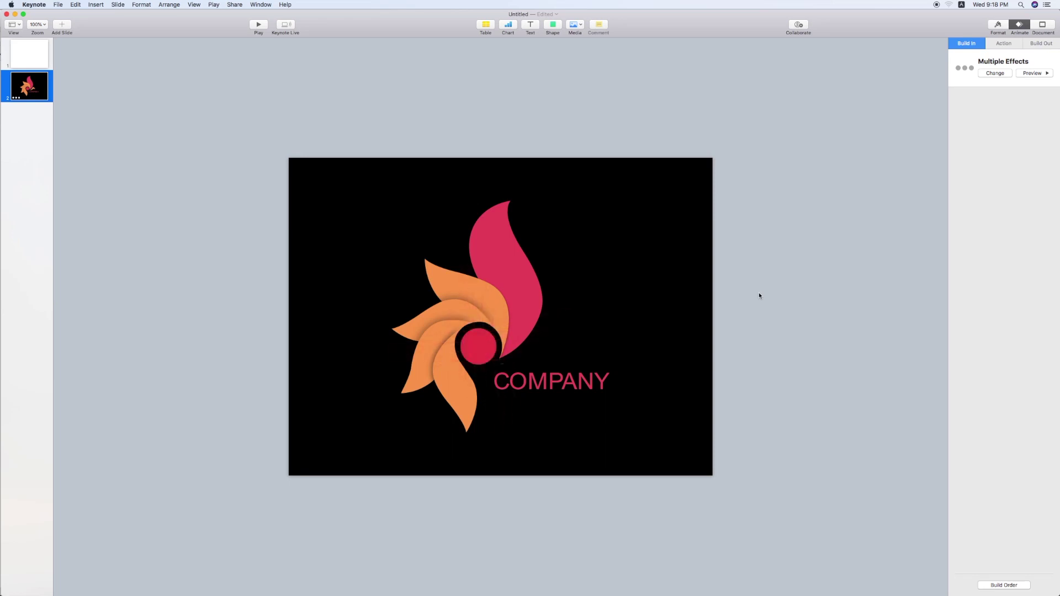
{"action": "left_click", "coordinate": [563, 346]}
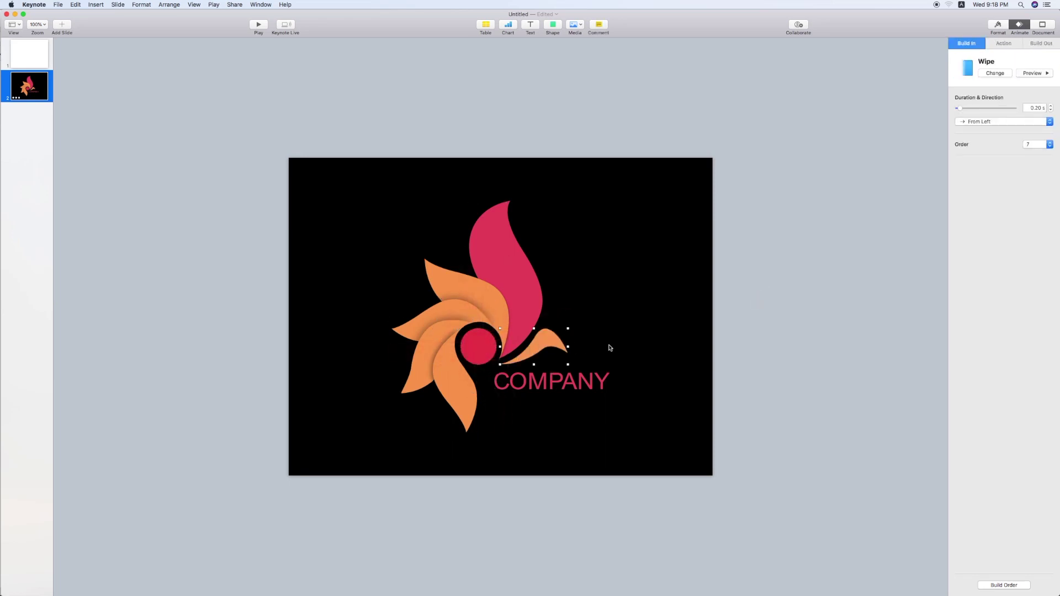
{"action": "left_click", "coordinate": [1030, 146]}
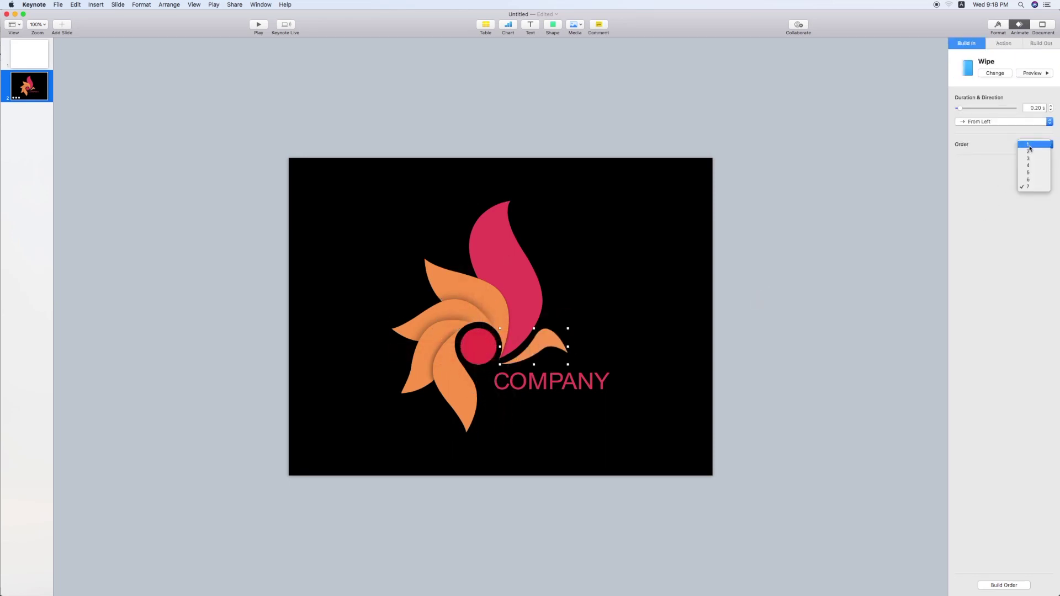
{"action": "left_click", "coordinate": [1028, 185]}
{"action": "left_click", "coordinate": [696, 229]}
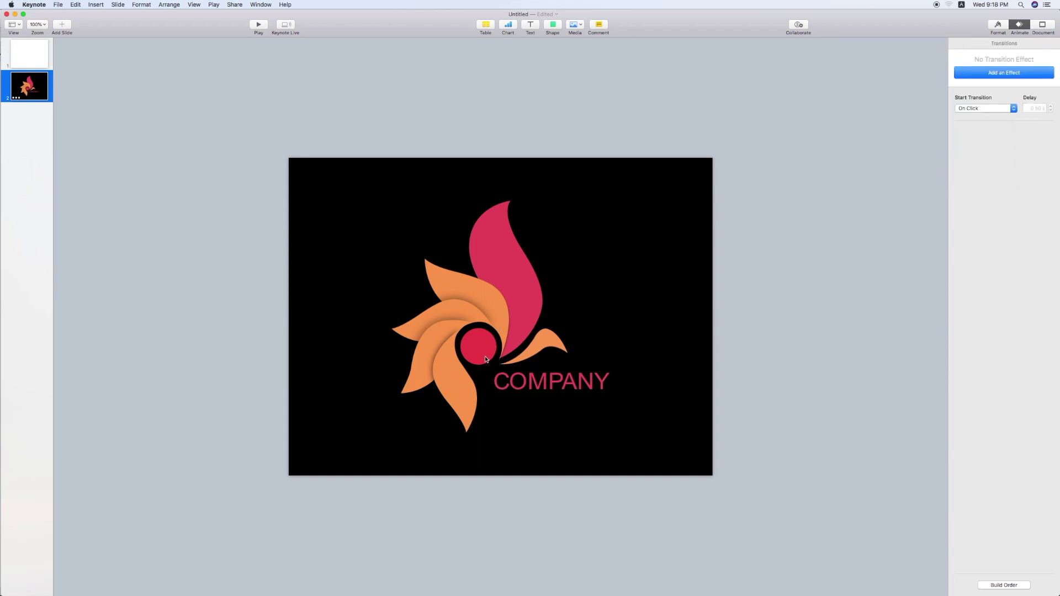
Step: Preview the complete logo build sequence once more
{"action": "left_click", "coordinate": [549, 351]}
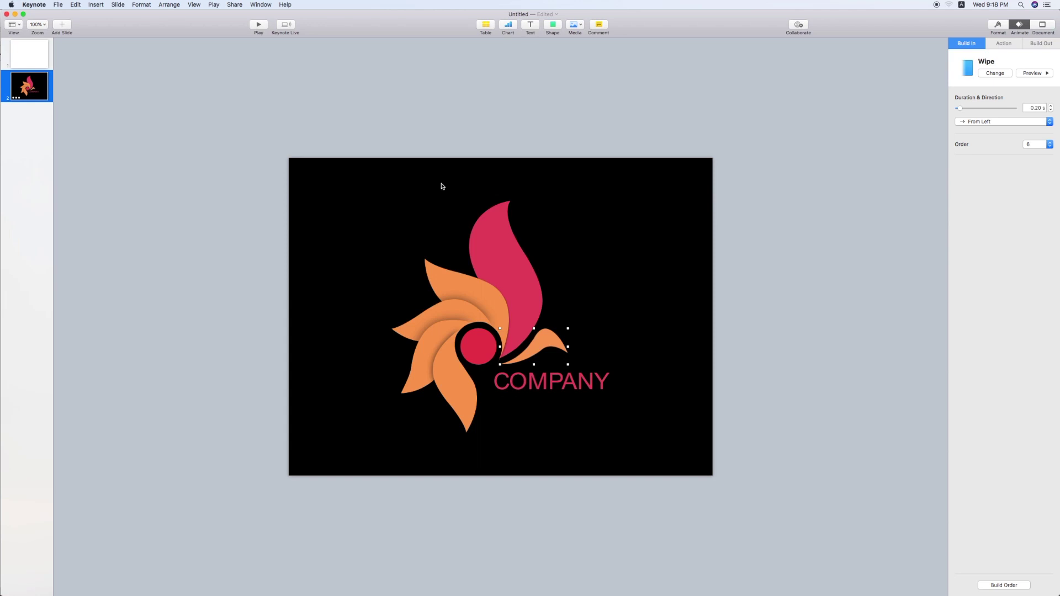
{"action": "left_click_drag", "start_coordinate": [369, 200], "coordinate": [729, 465]}
{"action": "left_click", "coordinate": [1031, 74]}
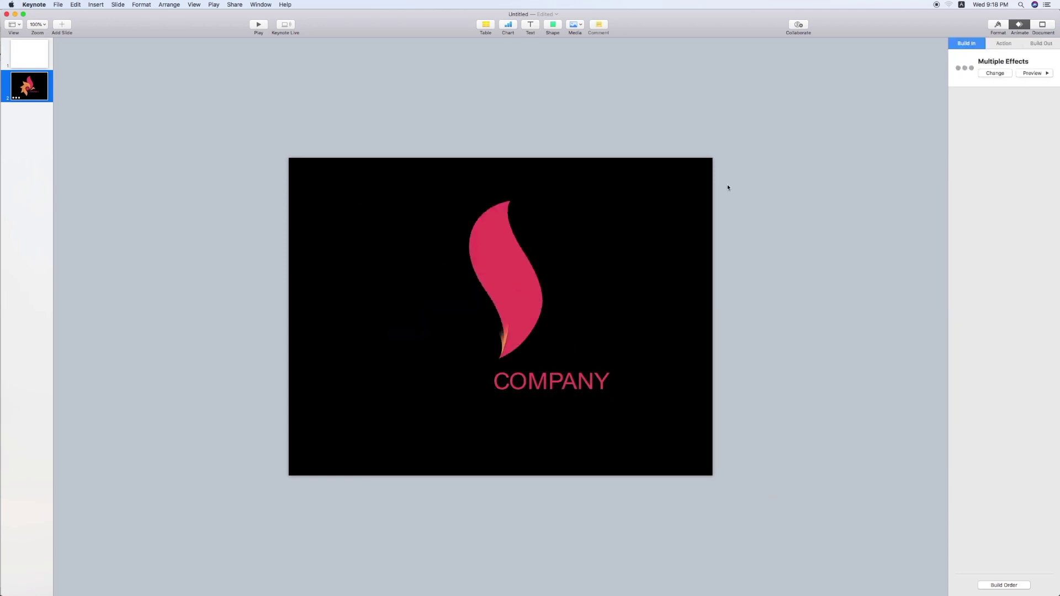
{"action": "left_click", "coordinate": [694, 270]}
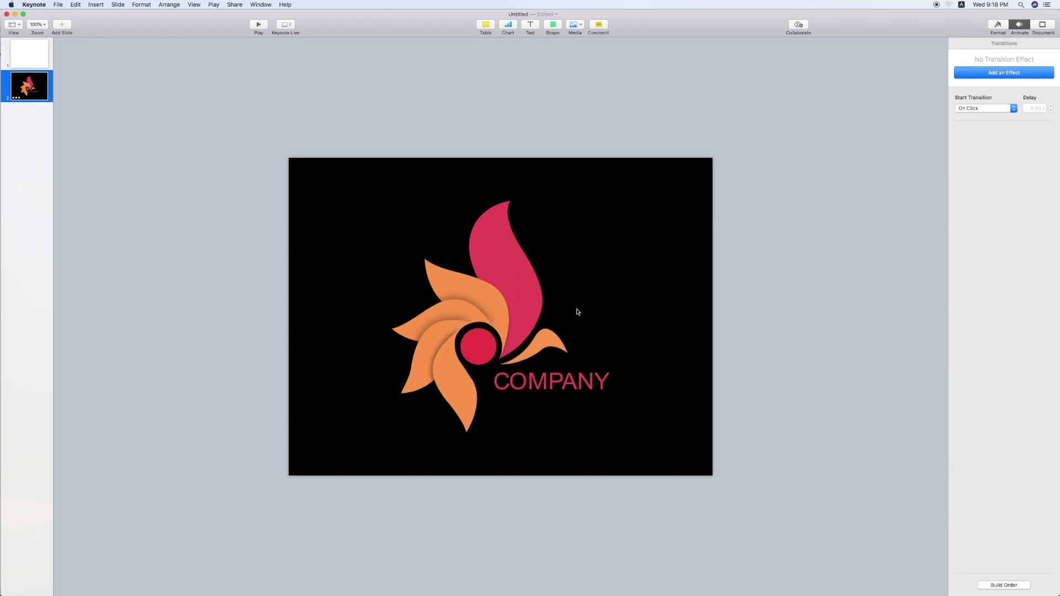
{"action": "left_click", "coordinate": [557, 378]}
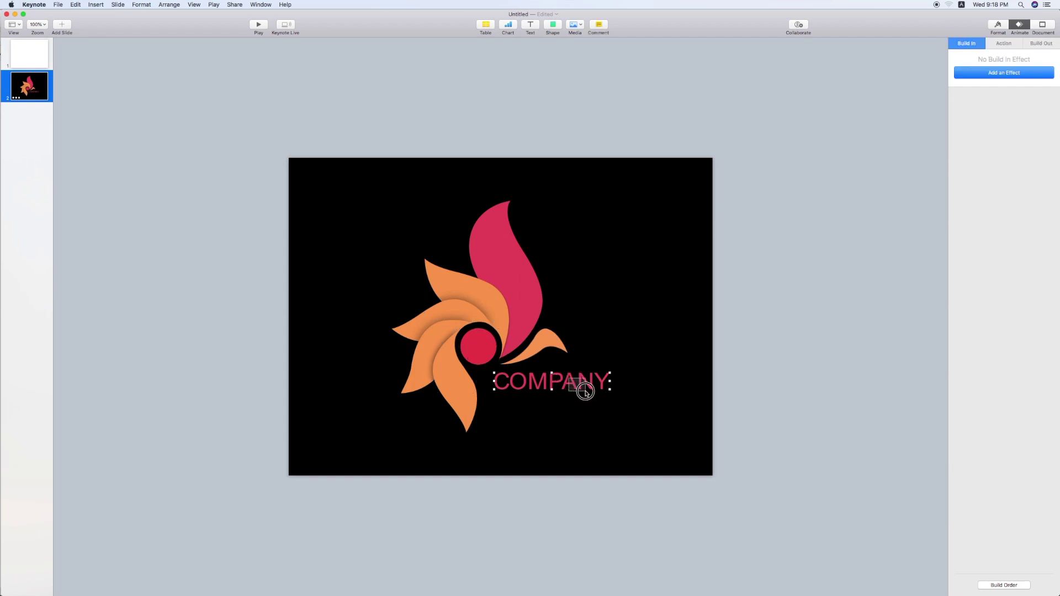
Step: Give COMPANY a 0.30 s Fade and Scale build-in and preview the full sequence
{"action": "left_click", "coordinate": [975, 73]}
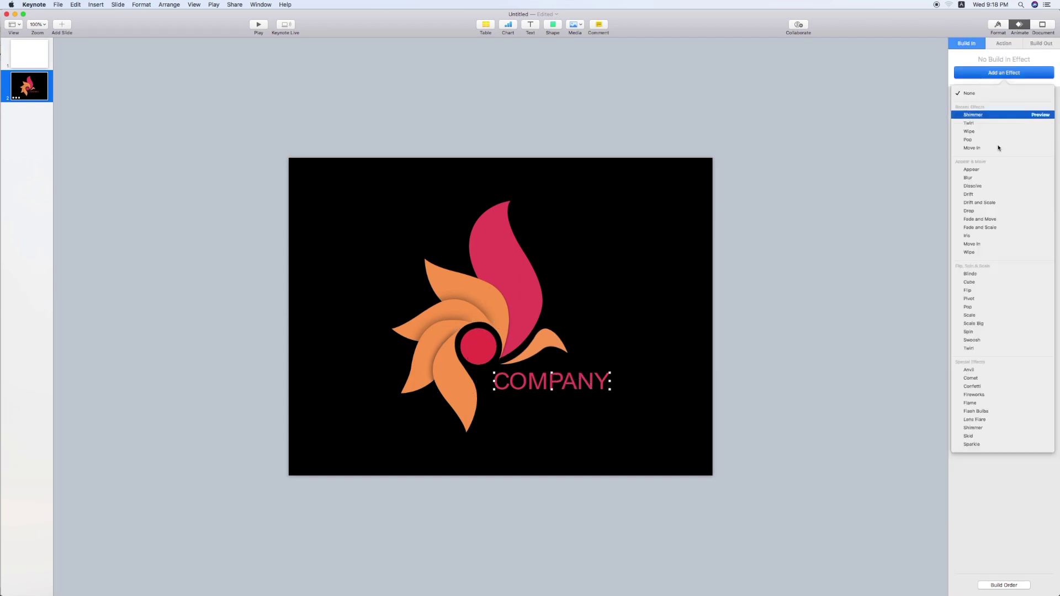
{"action": "left_click", "coordinate": [988, 225]}
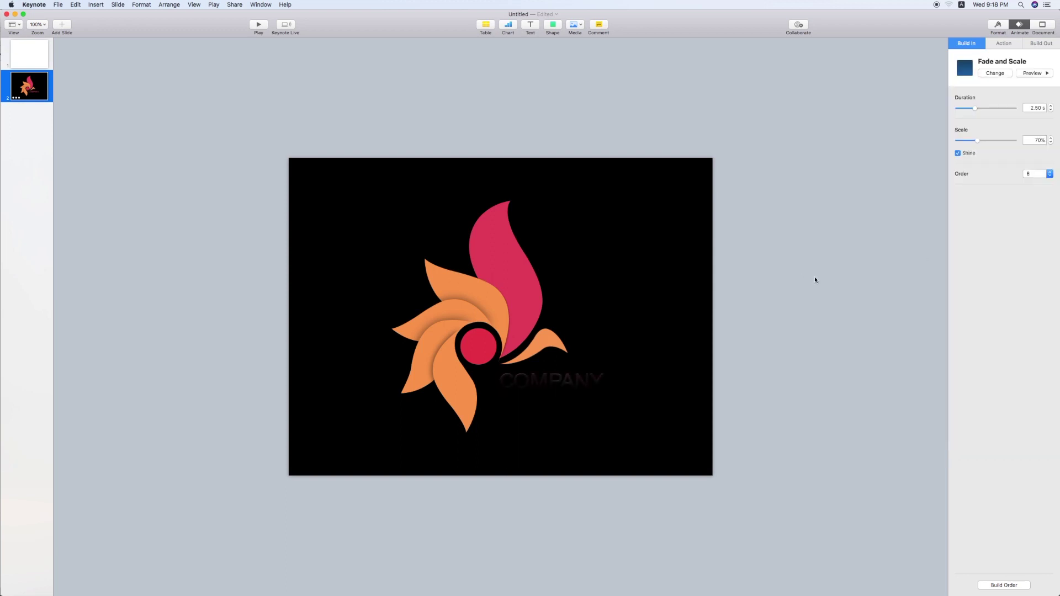
{"action": "left_click_drag", "start_coordinate": [975, 108], "coordinate": [961, 109]}
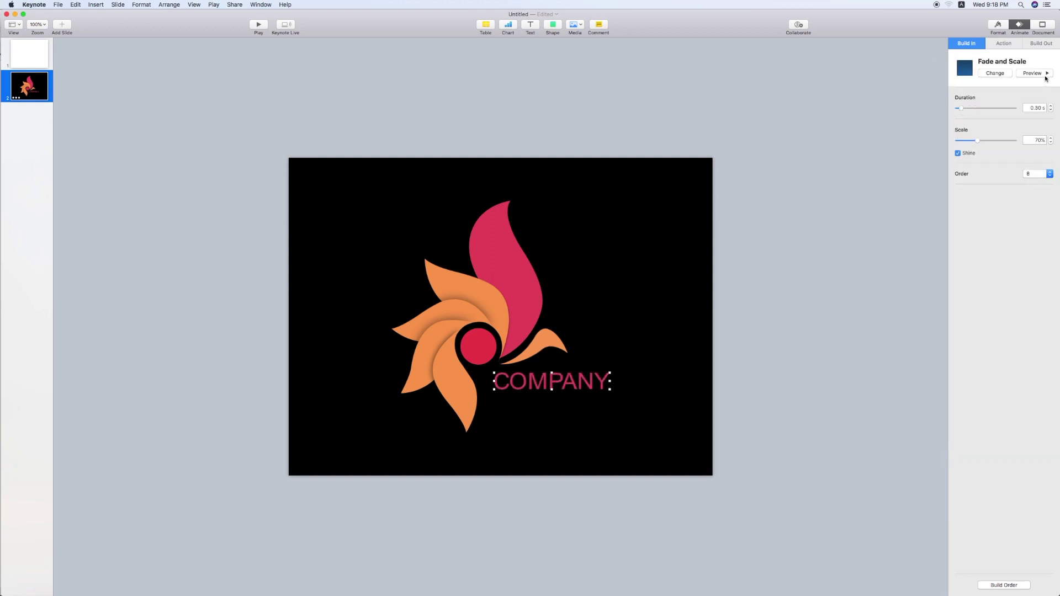
{"action": "left_click_drag", "start_coordinate": [312, 188], "coordinate": [768, 461]}
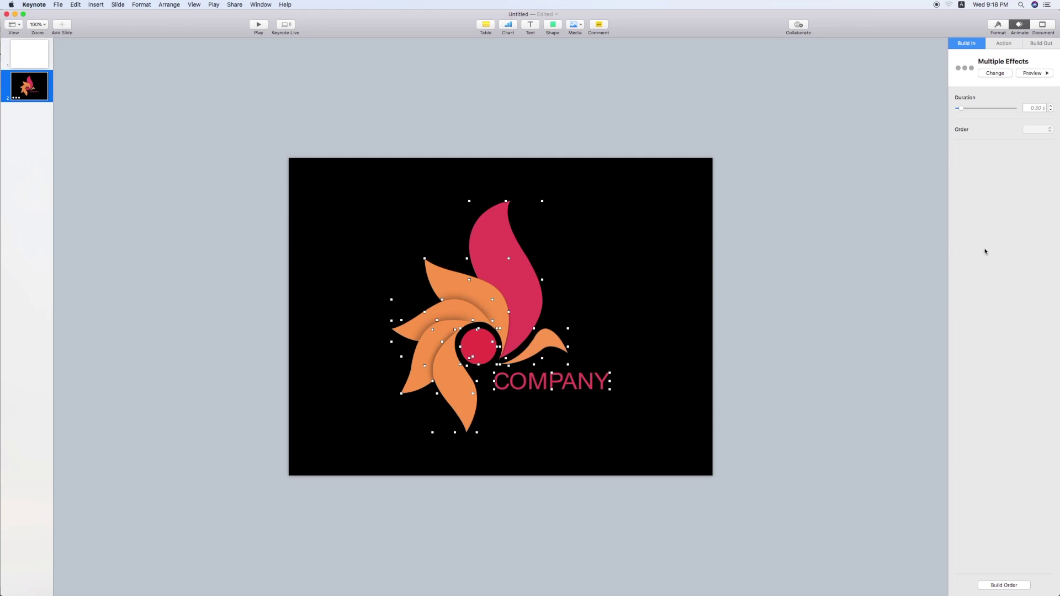
{"action": "left_click", "coordinate": [1032, 73]}
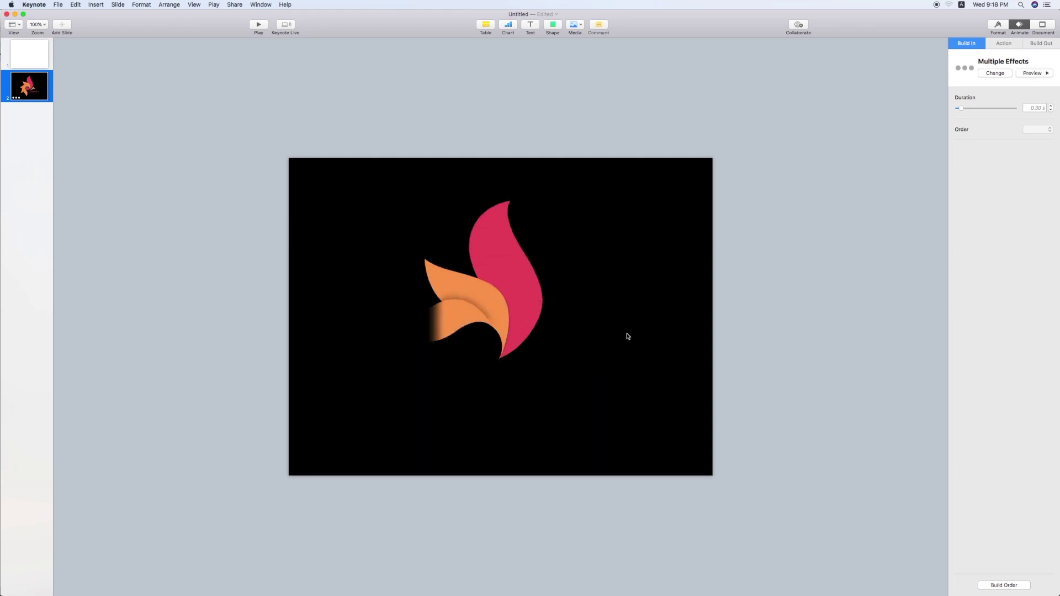
{"action": "left_click", "coordinate": [665, 363]}
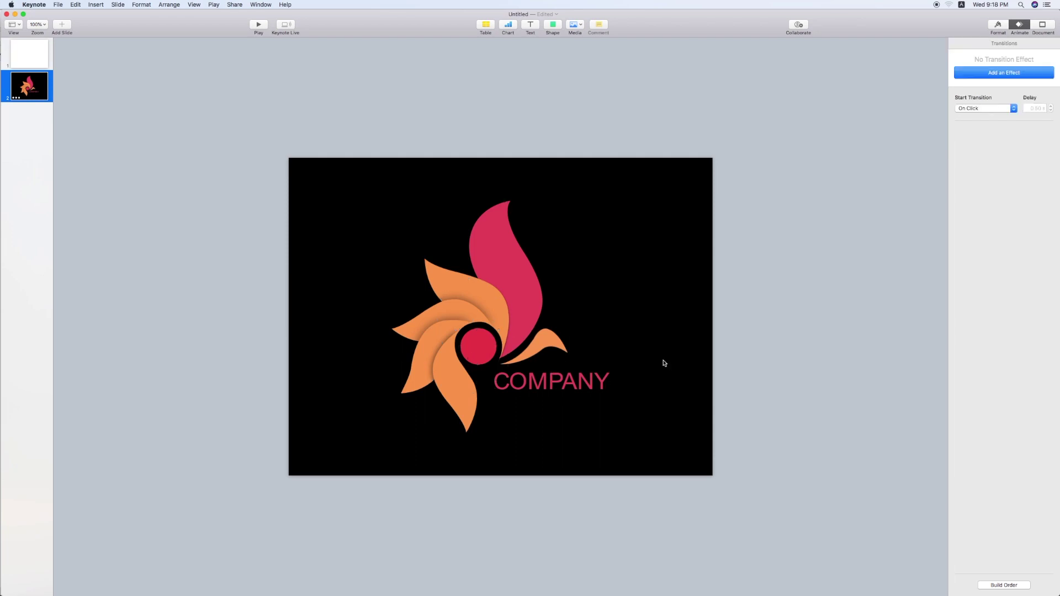
Step: Shorten the orange petals' builds to 0.10–0.20 s and the circle's Shimmer to 0.30 s
{"action": "left_click", "coordinate": [488, 265]}
{"action": "left_click", "coordinate": [450, 279]}
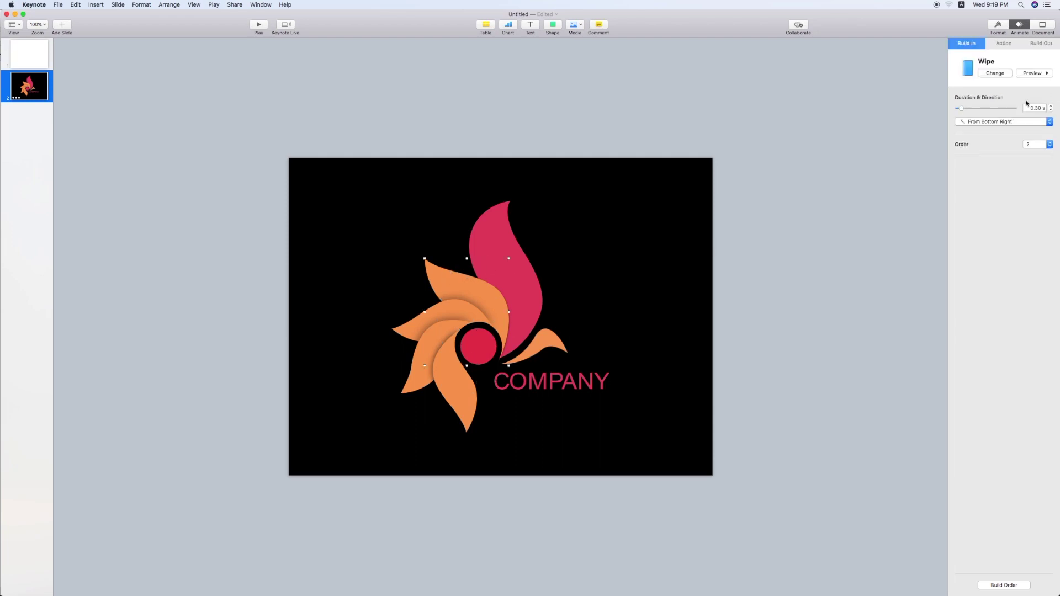
{"action": "left_click", "coordinate": [956, 109]}
{"action": "left_click", "coordinate": [404, 336]}
{"action": "left_click_drag", "start_coordinate": [961, 109], "coordinate": [957, 109]}
{"action": "left_click", "coordinate": [420, 390]}
{"action": "left_click_drag", "start_coordinate": [961, 109], "coordinate": [956, 108]}
{"action": "left_click_drag", "start_coordinate": [963, 106], "coordinate": [957, 107]}
{"action": "left_click", "coordinate": [478, 346]}
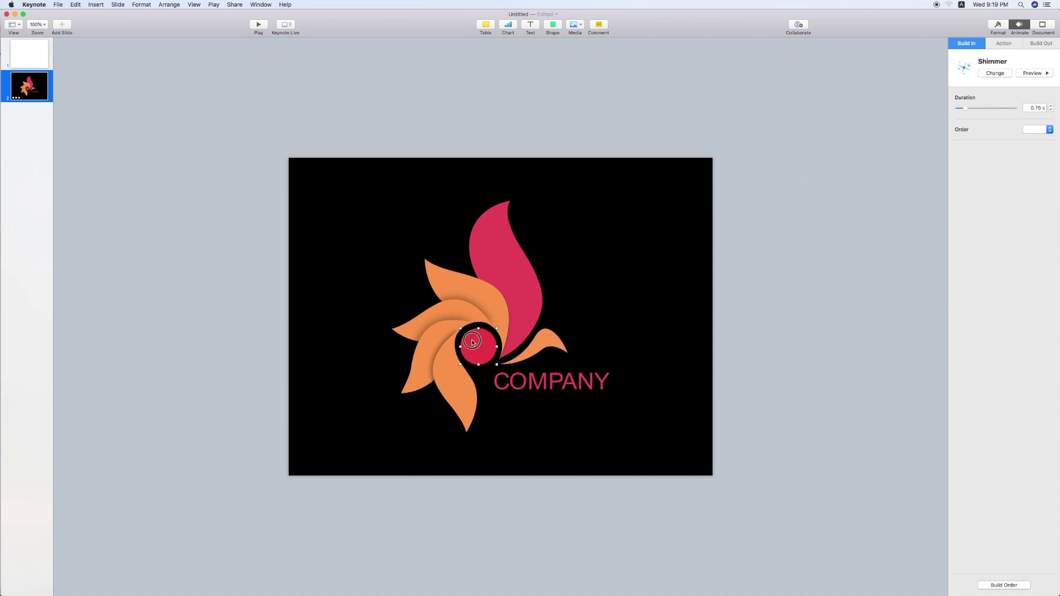
{"action": "left_click_drag", "start_coordinate": [963, 109], "coordinate": [959, 111]}
Step: Preview the faster logo build, then delete the blank first slide
{"action": "left_click", "coordinate": [593, 386]}
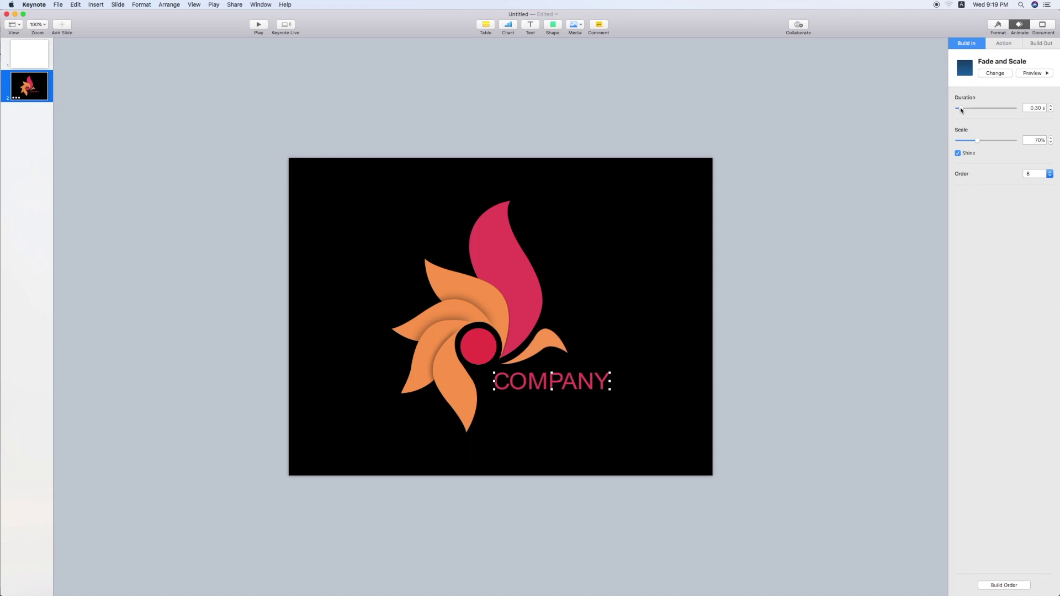
{"action": "left_click", "coordinate": [670, 230]}
{"action": "left_click_drag", "start_coordinate": [298, 175], "coordinate": [767, 461]}
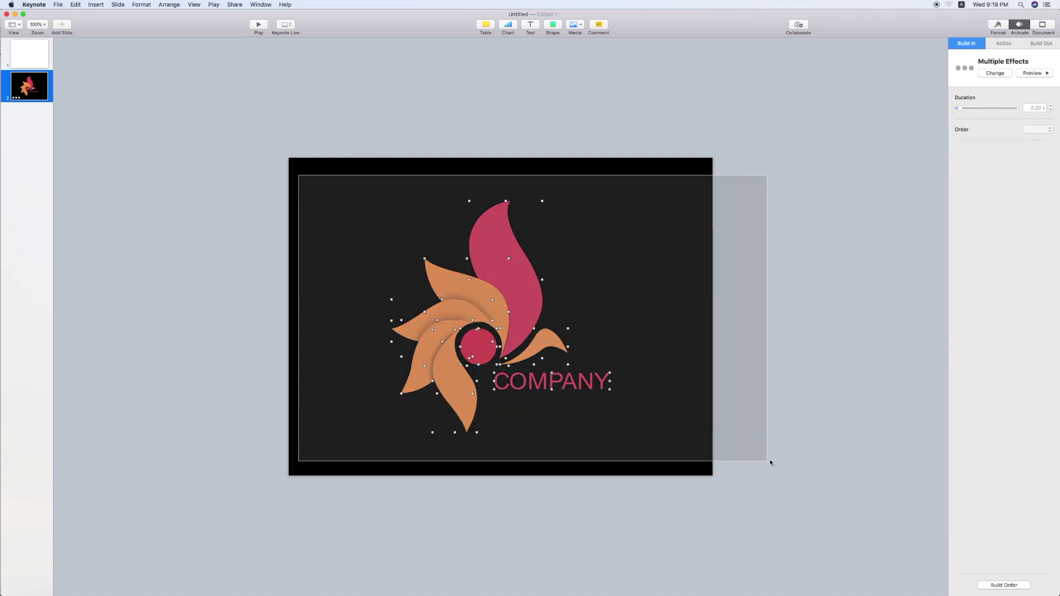
{"action": "left_click", "coordinate": [1032, 73]}
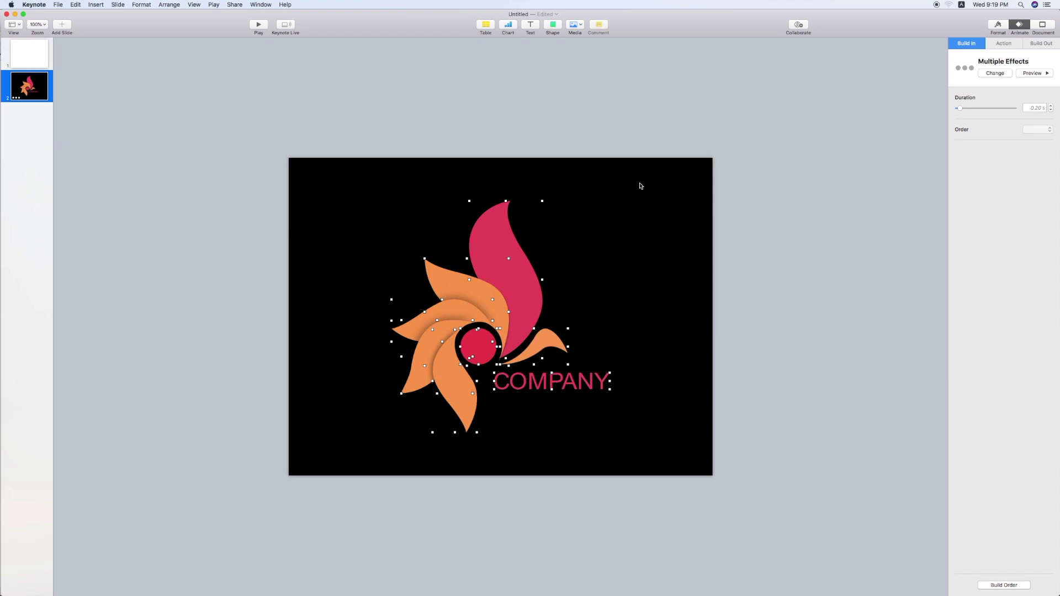
{"action": "left_click", "coordinate": [436, 172]}
{"action": "left_click_drag", "start_coordinate": [313, 169], "coordinate": [674, 466]}
{"action": "left_click", "coordinate": [766, 328]}
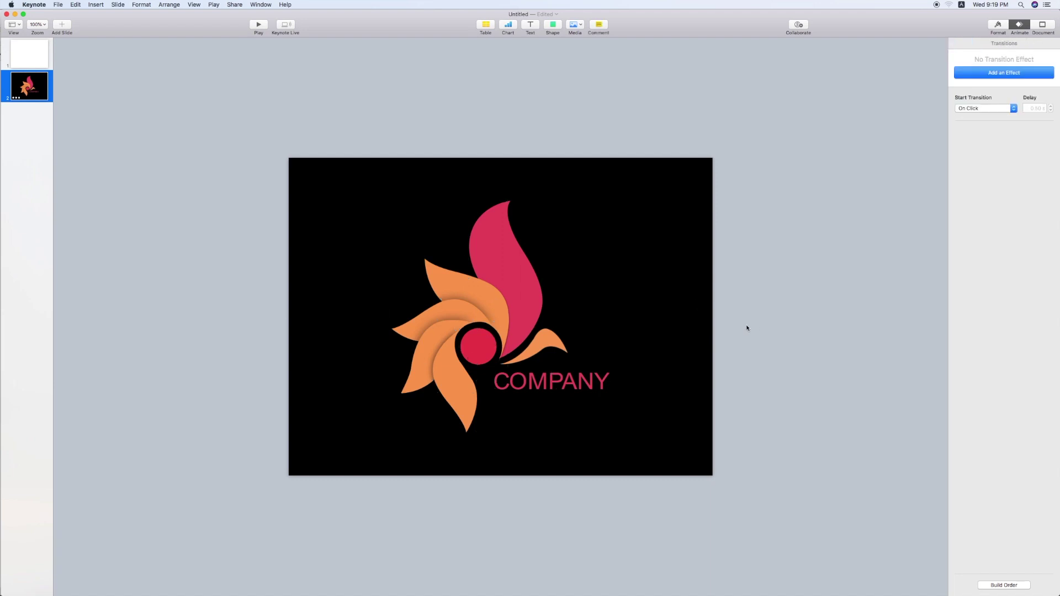
{"action": "left_click", "coordinate": [29, 60]}
{"action": "key", "text": "Delete"}
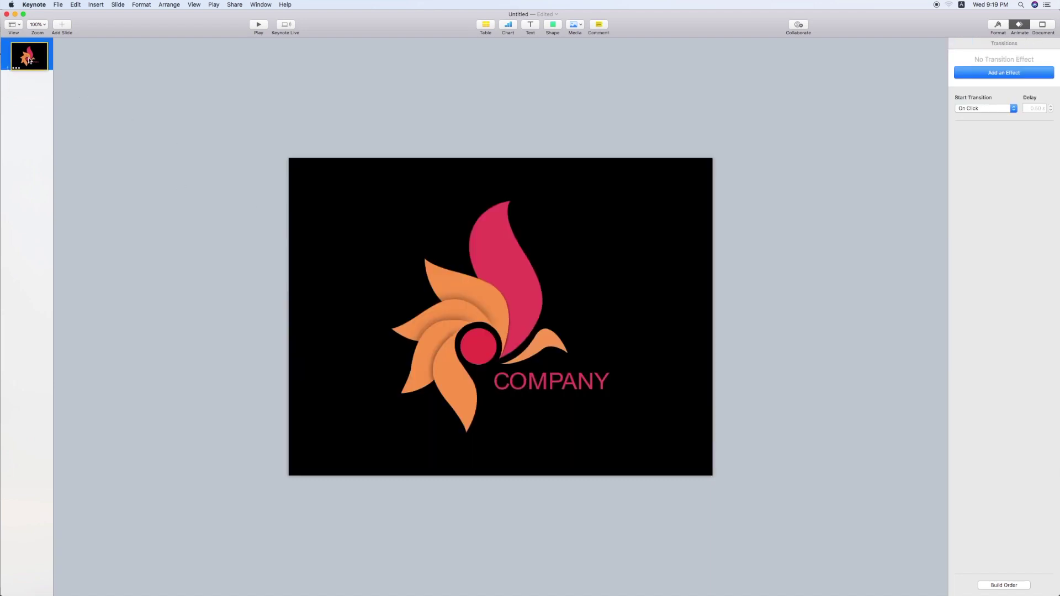
Step: Copy and paste the logo slide as slide 2, go to it and select all its logo parts
{"action": "key", "text": "super+c"}
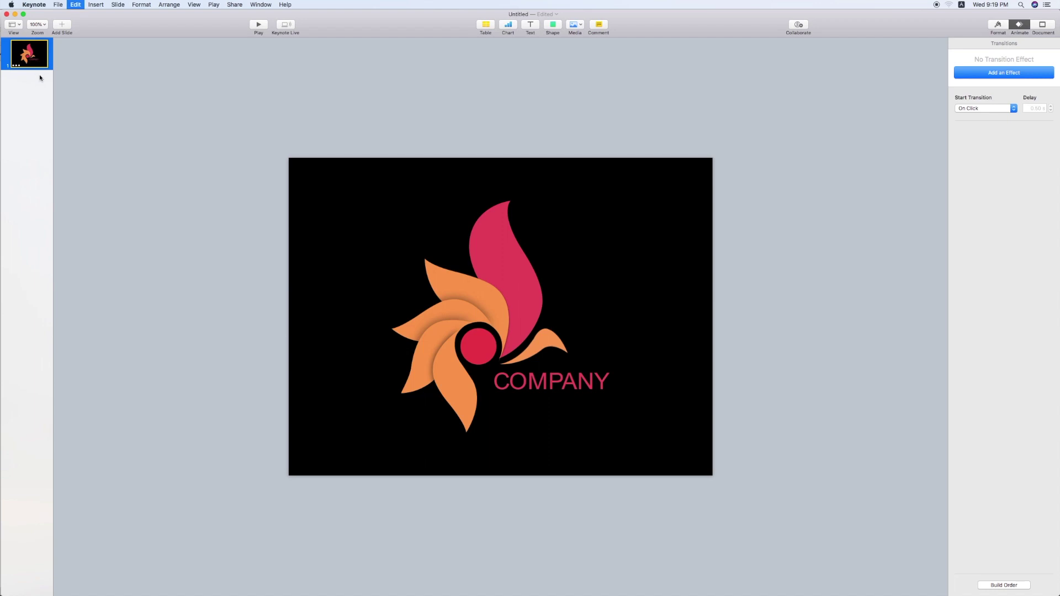
{"action": "key", "text": "super+v"}
{"action": "key", "text": "Up"}
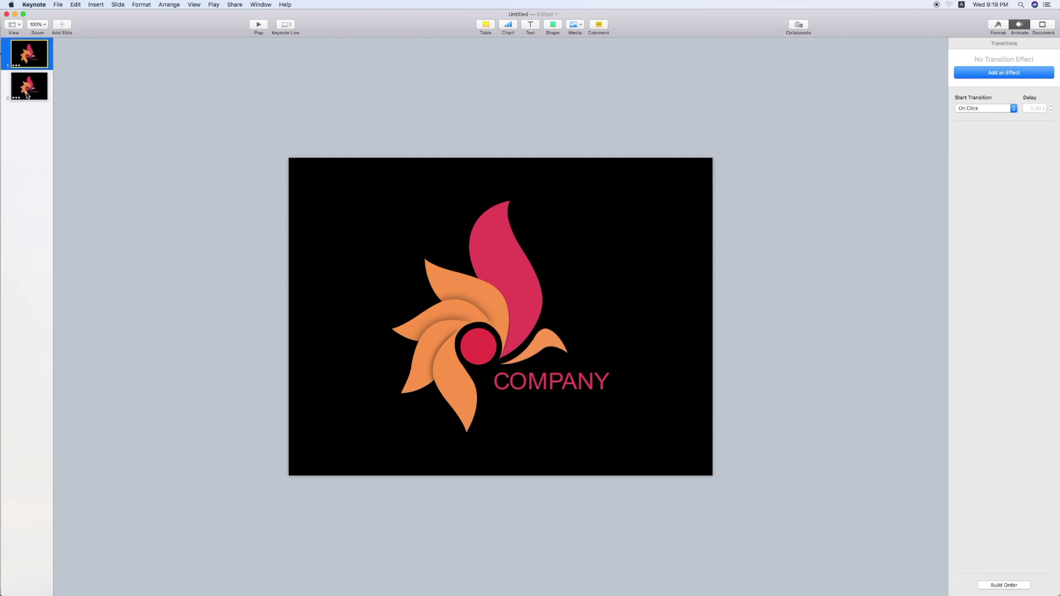
{"action": "left_click", "coordinate": [27, 95]}
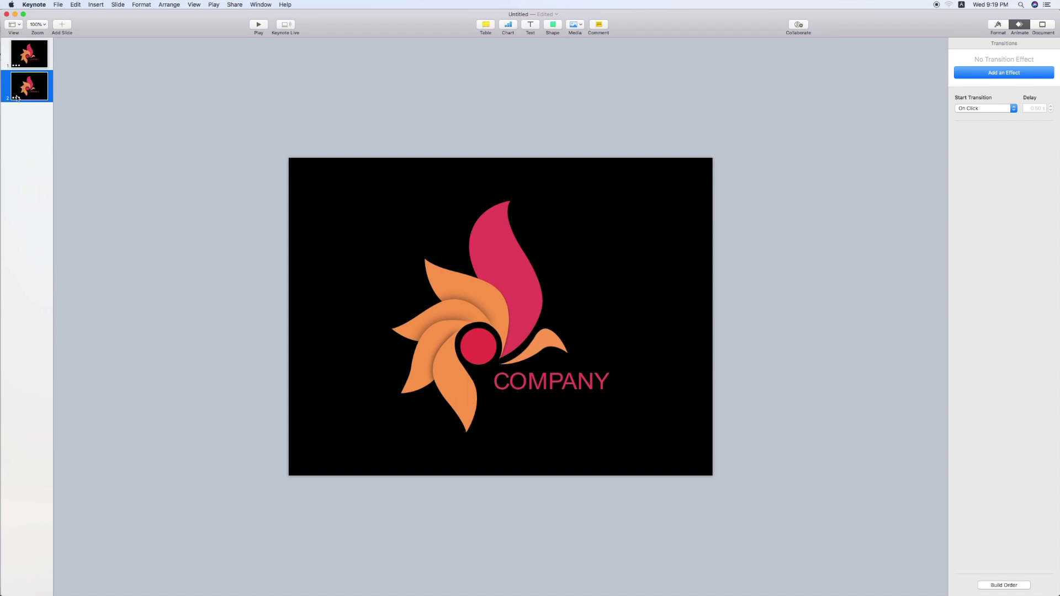
{"action": "left_click_drag", "start_coordinate": [302, 143], "coordinate": [961, 568]}
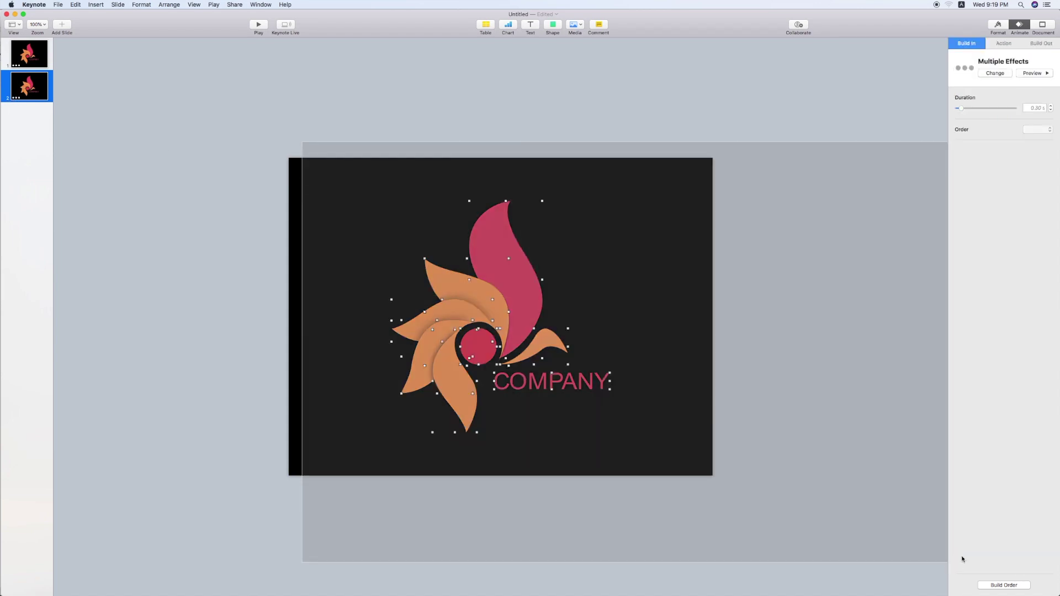
Step: Set the build-in effect of the slide 2 logo and COMPANY text to None, then select the red circle
{"action": "left_click", "coordinate": [994, 73]}
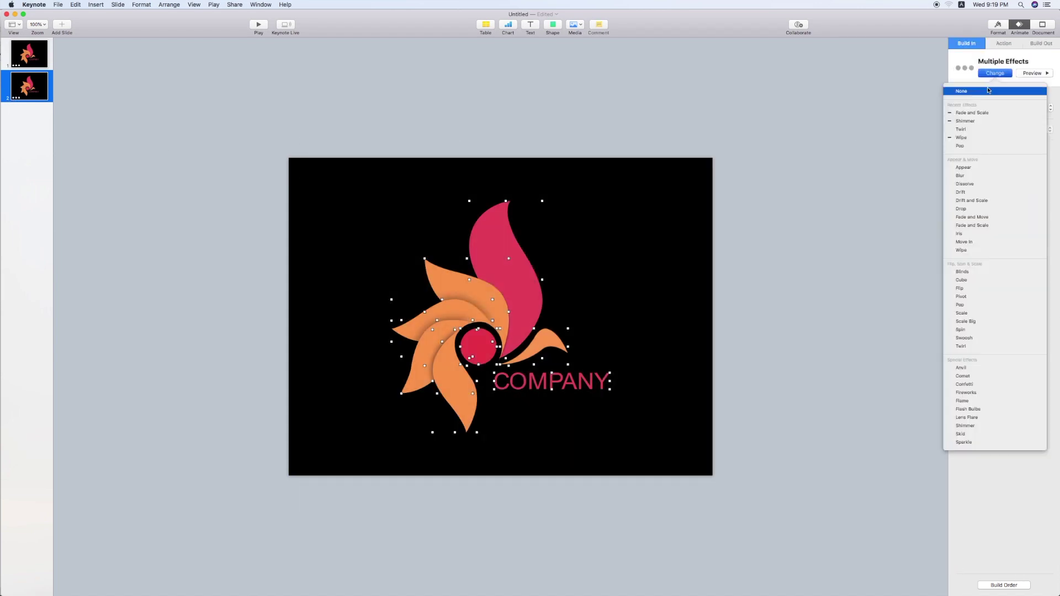
{"action": "left_click", "coordinate": [988, 88]}
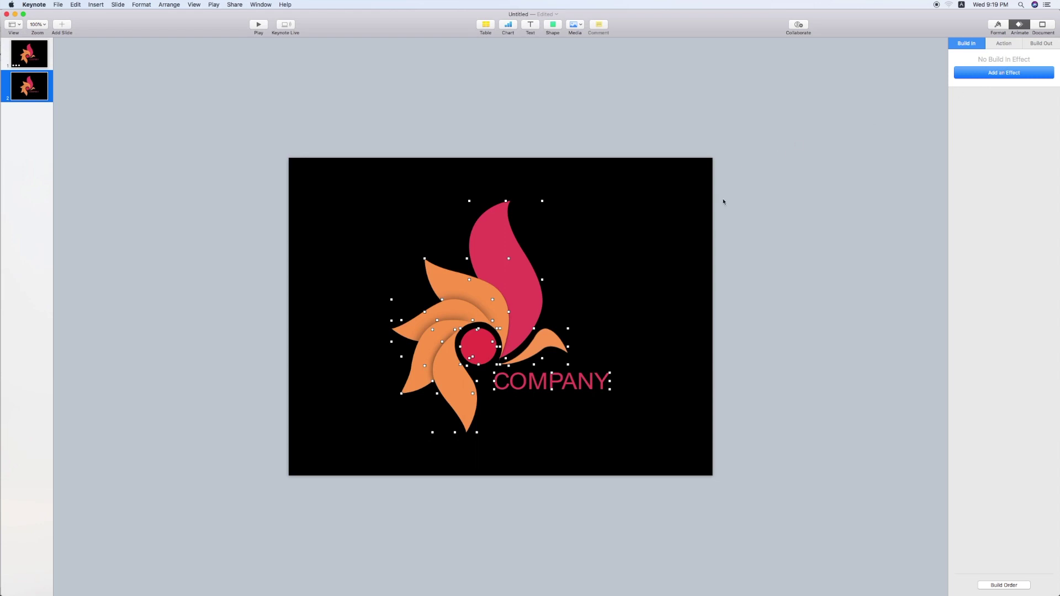
{"action": "left_click", "coordinate": [735, 173]}
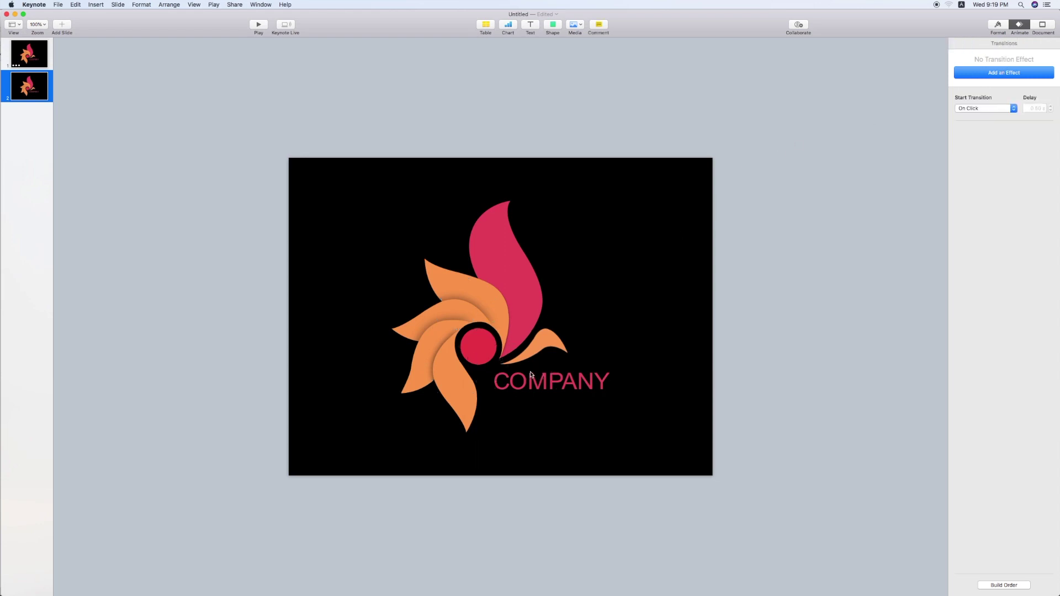
{"action": "left_click", "coordinate": [489, 354]}
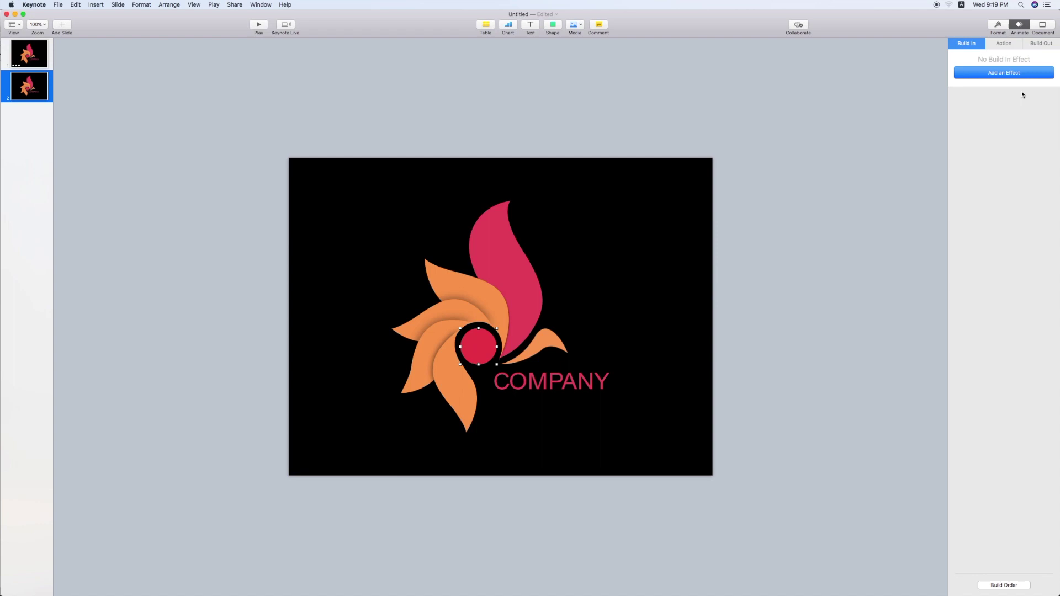
Step: Give the red centre circle a Bounce action, after trying Jiggle and Scale, then select COMPANY
{"action": "left_click", "coordinate": [997, 43]}
{"action": "left_click", "coordinate": [1005, 73]}
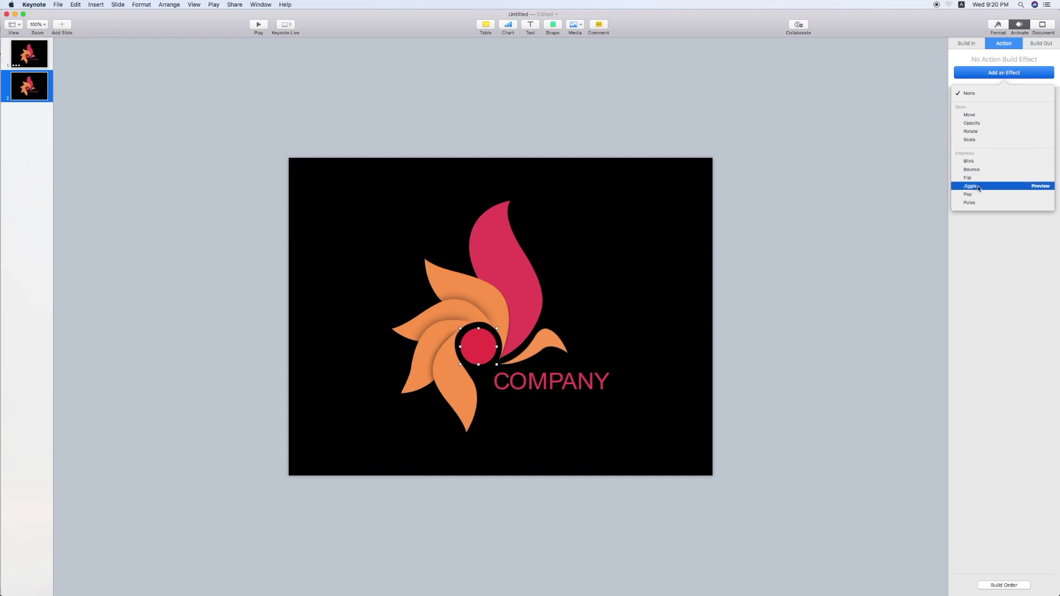
{"action": "left_click", "coordinate": [994, 187]}
{"action": "left_click", "coordinate": [994, 73]}
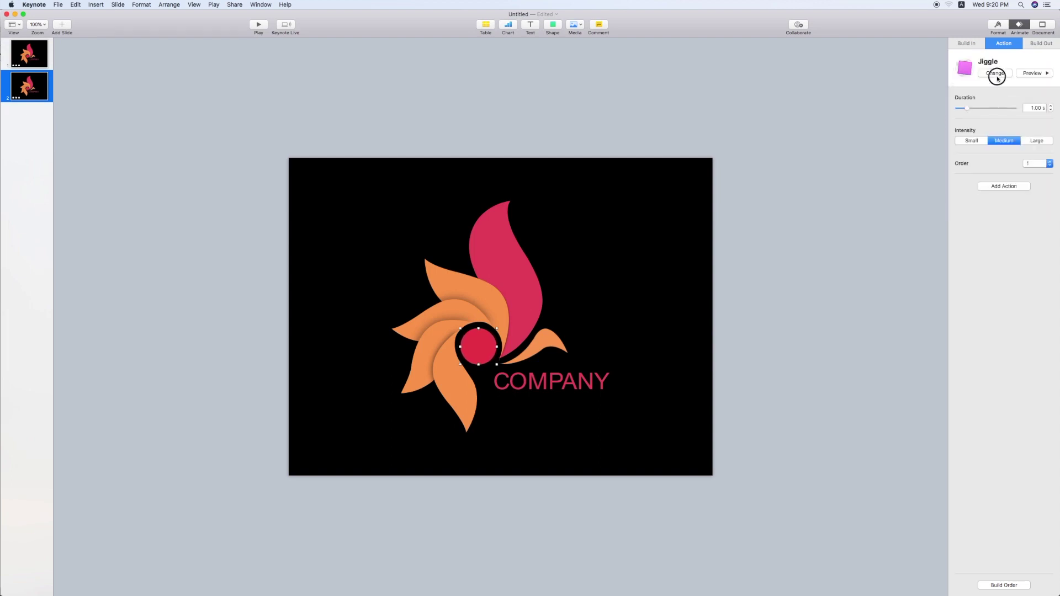
{"action": "left_click", "coordinate": [978, 141]}
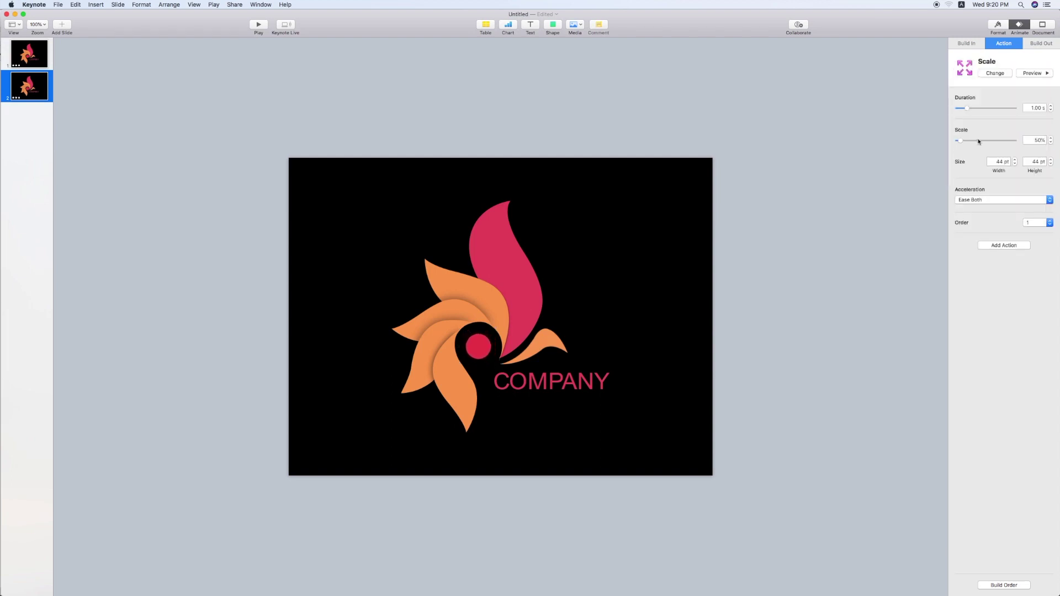
{"action": "left_click", "coordinate": [993, 74]}
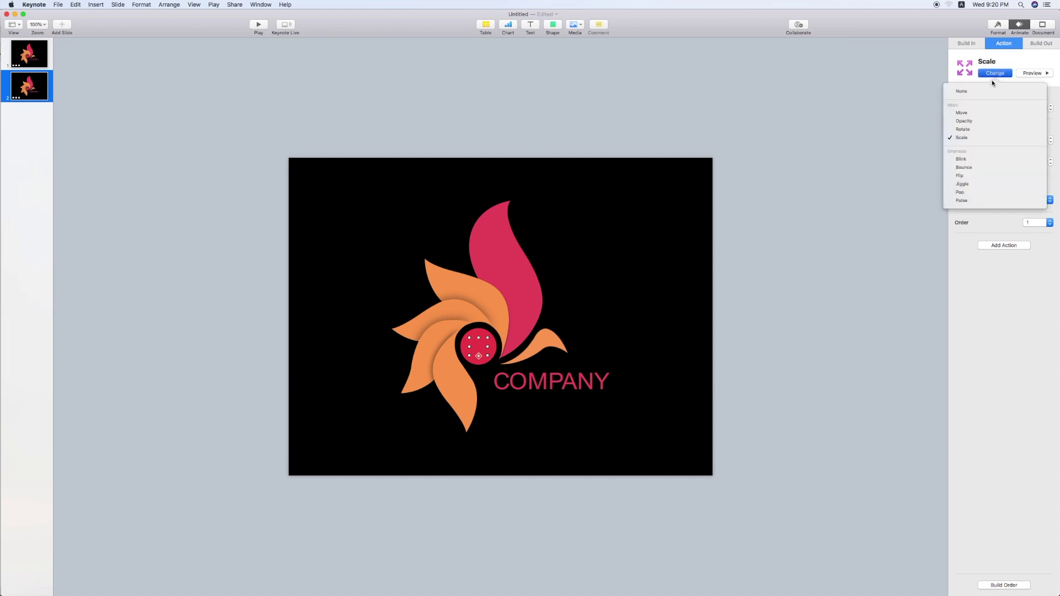
{"action": "left_click", "coordinate": [986, 166]}
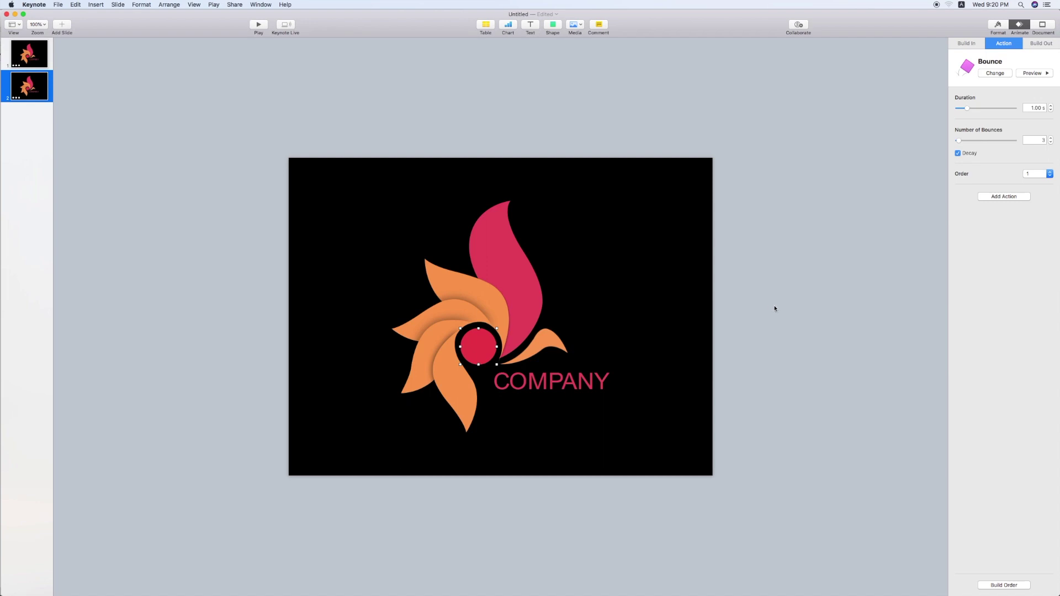
{"action": "left_click", "coordinate": [599, 376]}
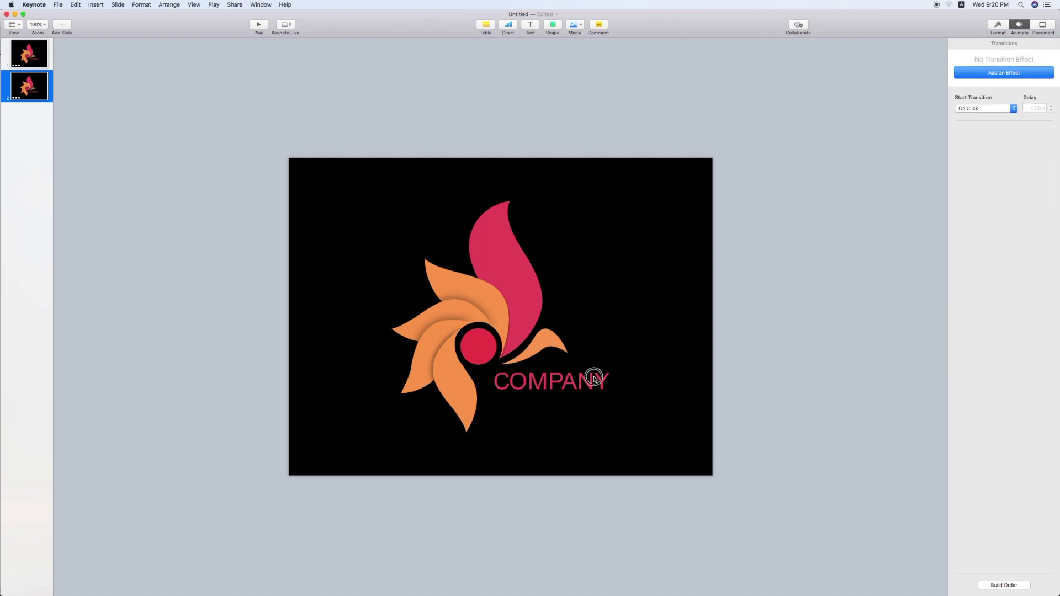
Step: Add a Flip action to COMPANY with a shorter duration and Left to Right direction
{"action": "left_click", "coordinate": [987, 77]}
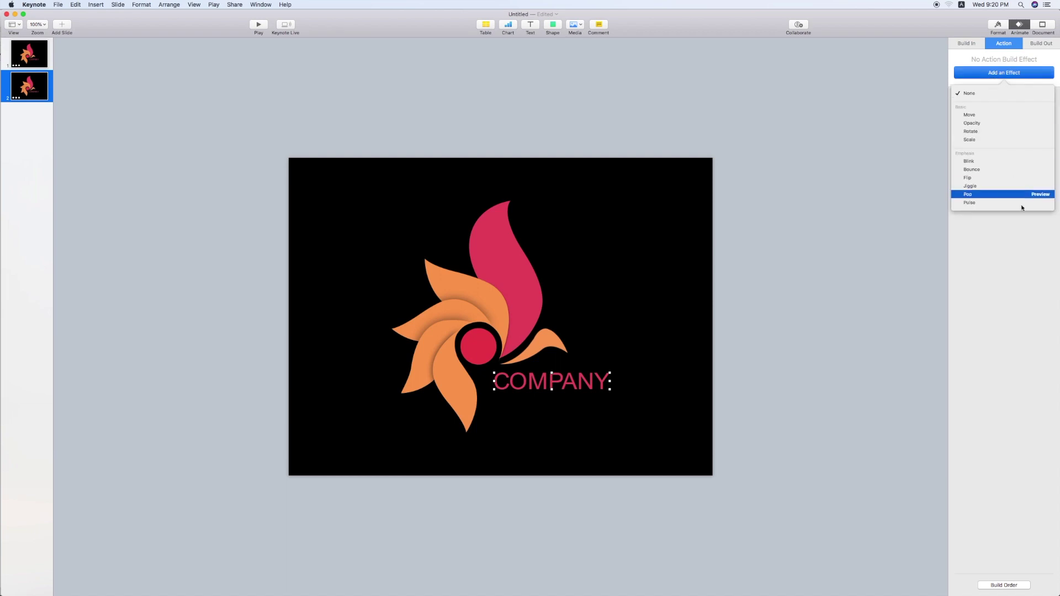
{"action": "left_click", "coordinate": [979, 178]}
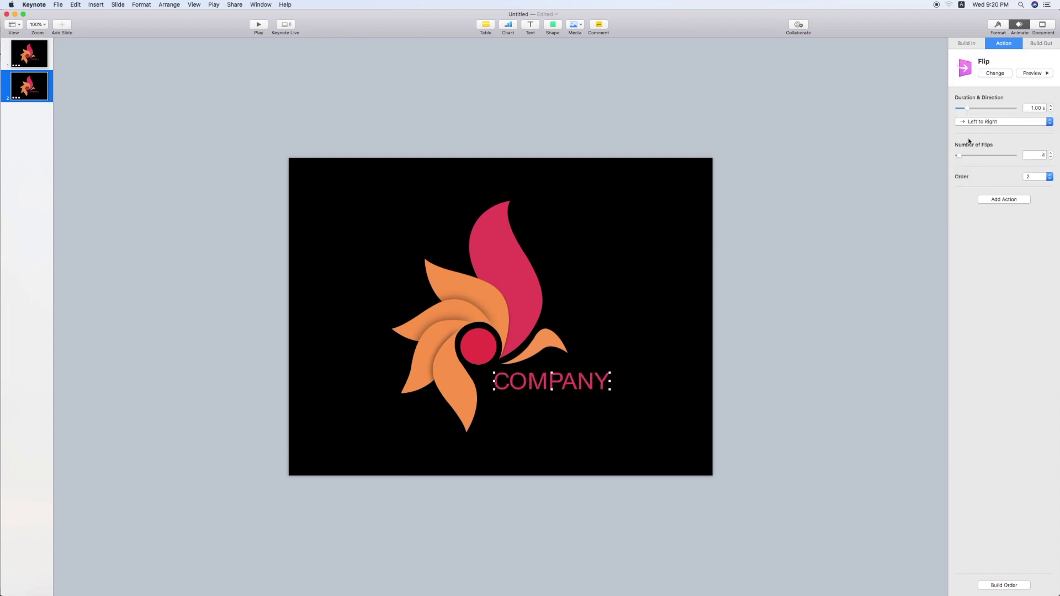
{"action": "left_click_drag", "start_coordinate": [961, 155], "coordinate": [958, 155]}
{"action": "left_click_drag", "start_coordinate": [967, 109], "coordinate": [961, 110]}
{"action": "left_click", "coordinate": [1032, 73]}
{"action": "left_click", "coordinate": [971, 122]}
{"action": "left_click", "coordinate": [972, 123]}
Step: Fine-tune the flip to 0.30 seconds and 5 flips, previewing each change
{"action": "left_click_drag", "start_coordinate": [964, 108], "coordinate": [961, 109]}
{"action": "left_click", "coordinate": [1028, 73]}
{"action": "left_click_drag", "start_coordinate": [959, 156], "coordinate": [948, 157]}
{"action": "left_click_drag", "start_coordinate": [962, 108], "coordinate": [965, 108]}
{"action": "left_click", "coordinate": [1032, 73]}
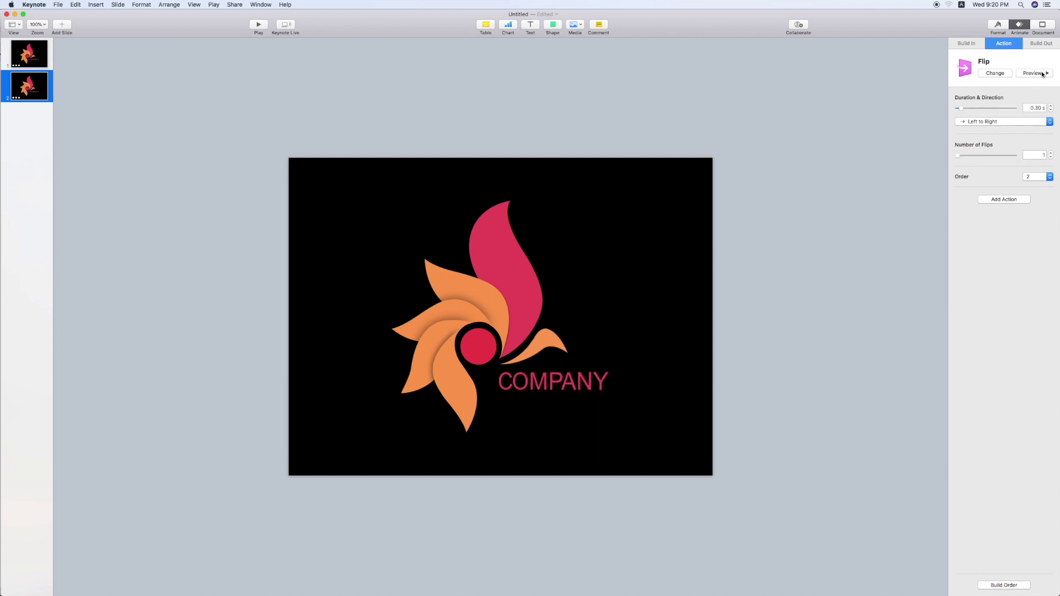
{"action": "left_click_drag", "start_coordinate": [958, 155], "coordinate": [960, 155]}
{"action": "left_click", "coordinate": [1029, 73]}
Step: Swap COMPANY's action through Bounce and Rotate to Pop, preview it, then select the whole logo
{"action": "left_click", "coordinate": [995, 73]}
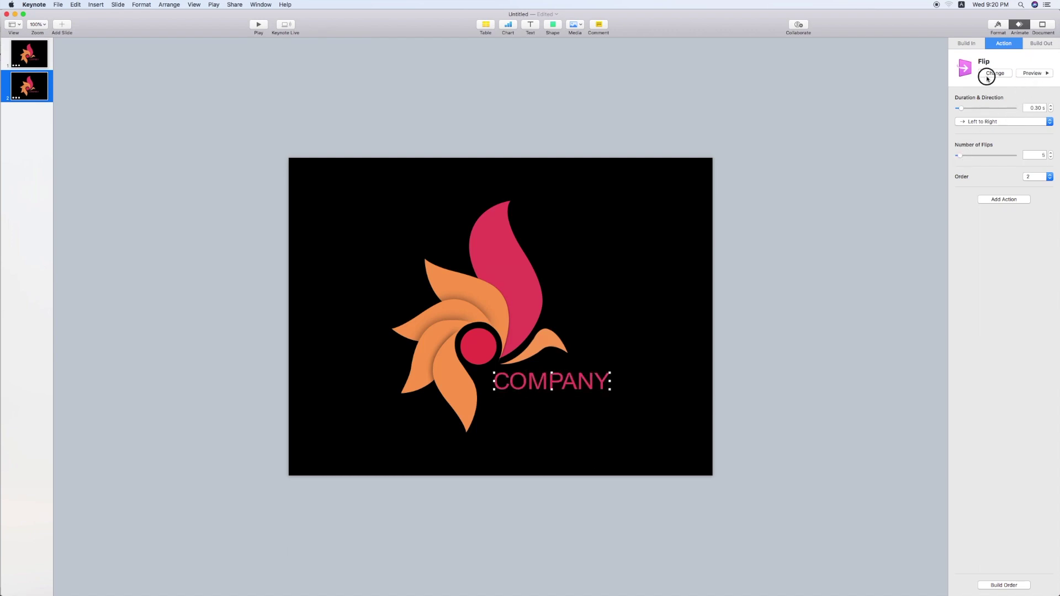
{"action": "left_click", "coordinate": [988, 168]}
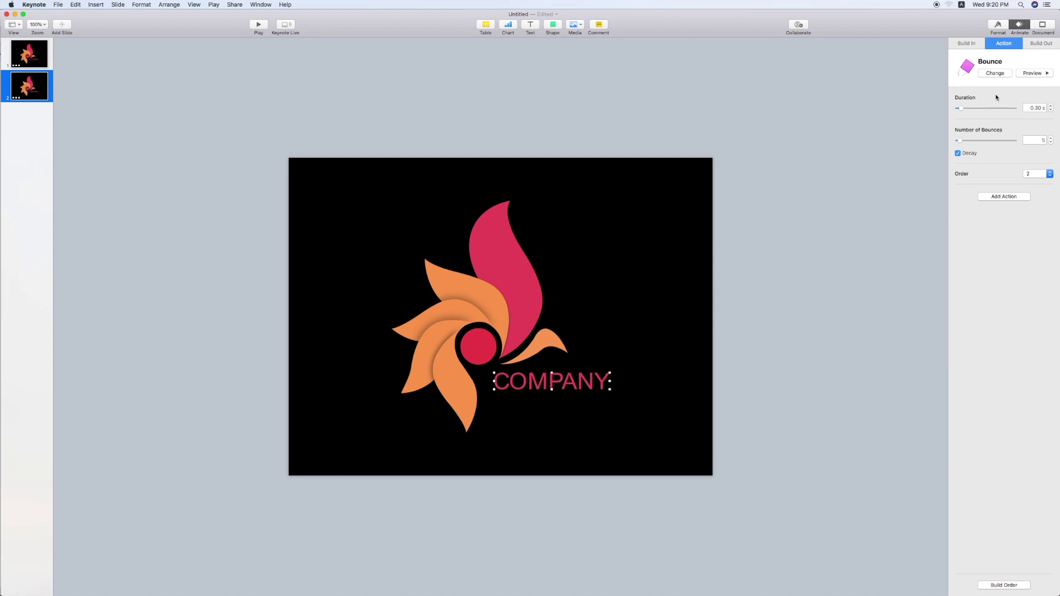
{"action": "left_click", "coordinate": [996, 75]}
{"action": "left_click", "coordinate": [984, 129]}
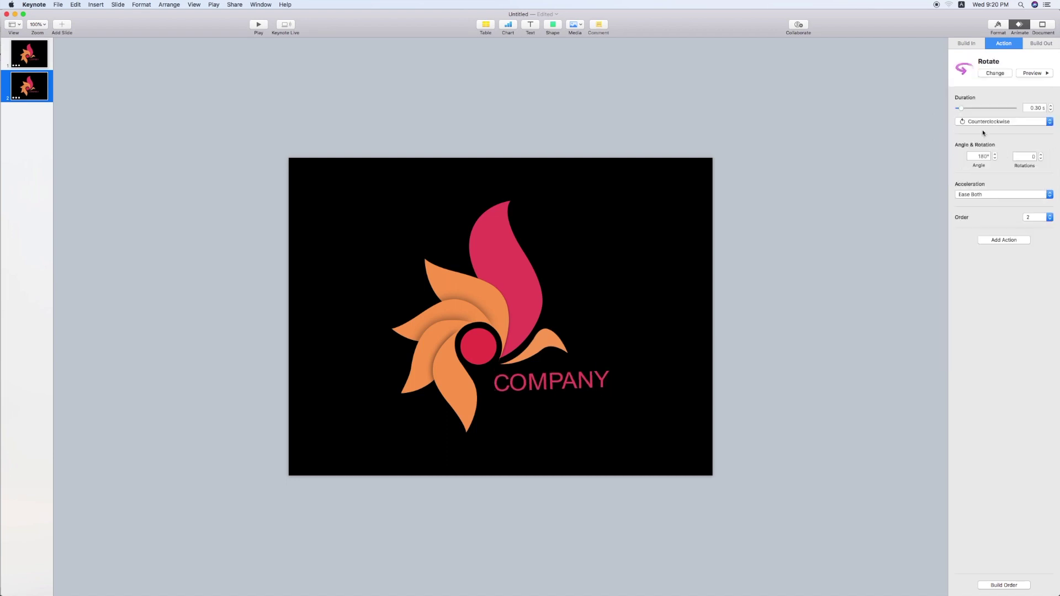
{"action": "left_click", "coordinate": [995, 73]}
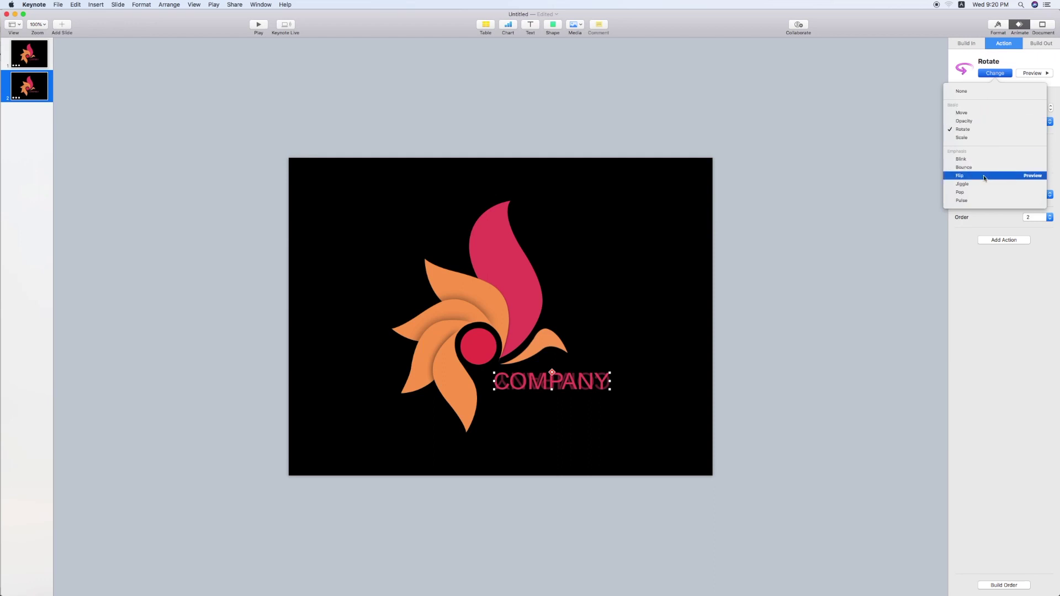
{"action": "left_click", "coordinate": [983, 192]}
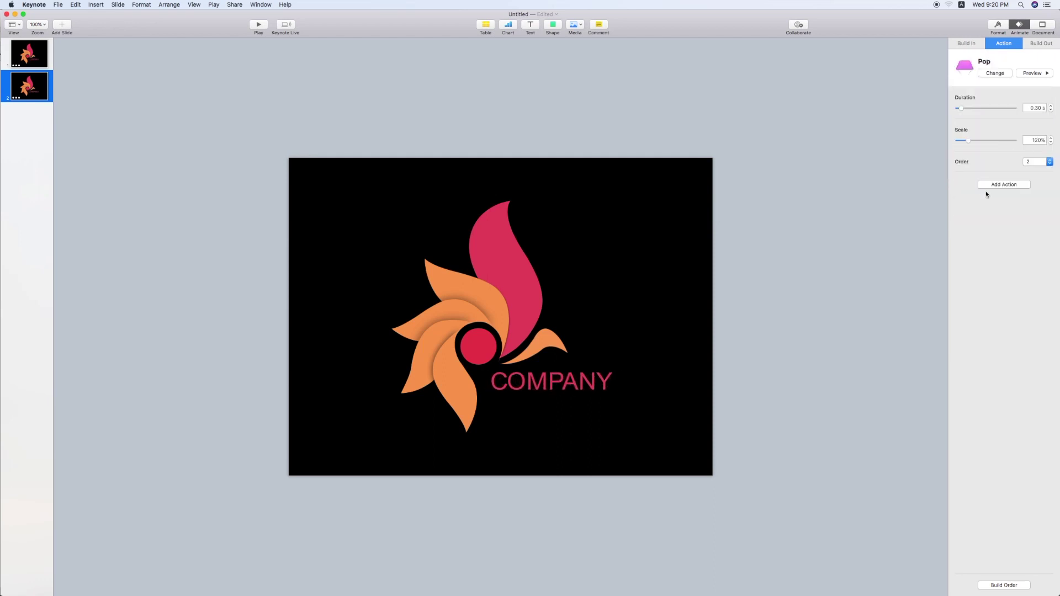
{"action": "left_click", "coordinate": [1026, 73]}
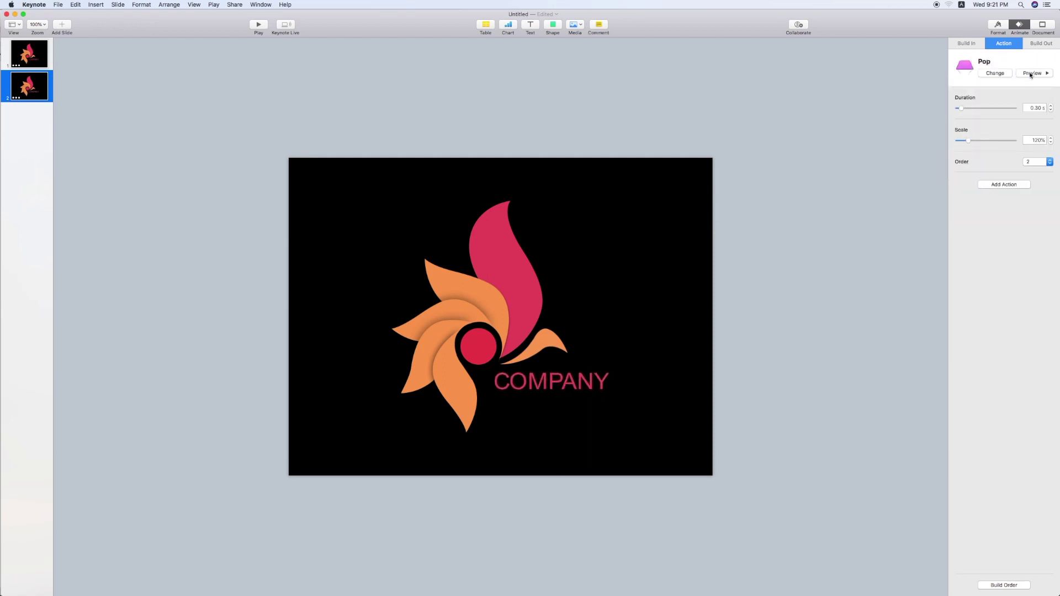
{"action": "left_click", "coordinate": [755, 219]}
{"action": "left_click_drag", "start_coordinate": [323, 167], "coordinate": [804, 497]}
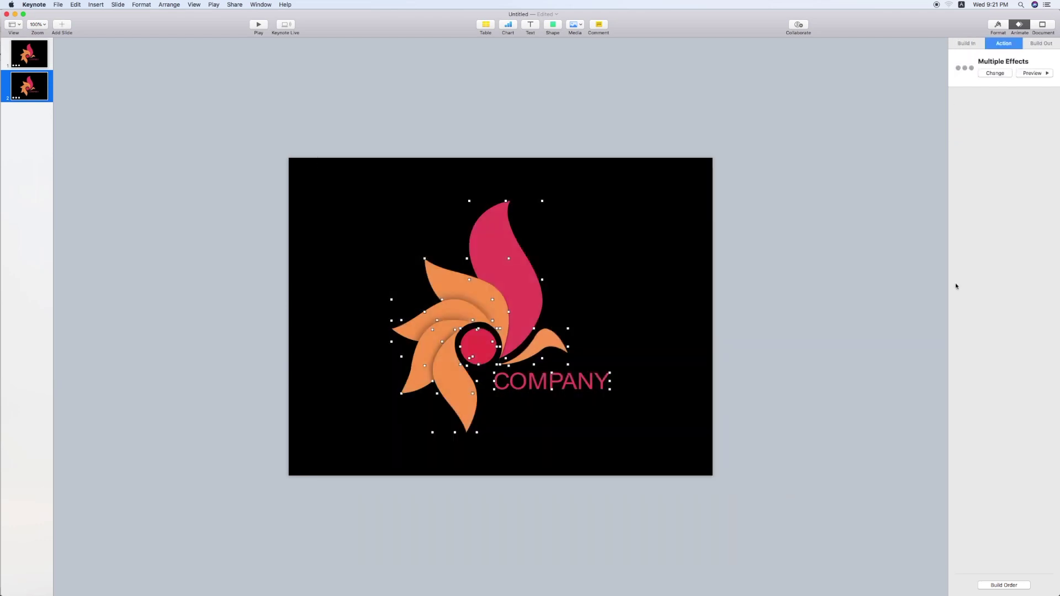
Step: Preview slide 2's combined effects and paste a copy of it as slide 3
{"action": "left_click", "coordinate": [1029, 77]}
{"action": "left_click", "coordinate": [50, 103]}
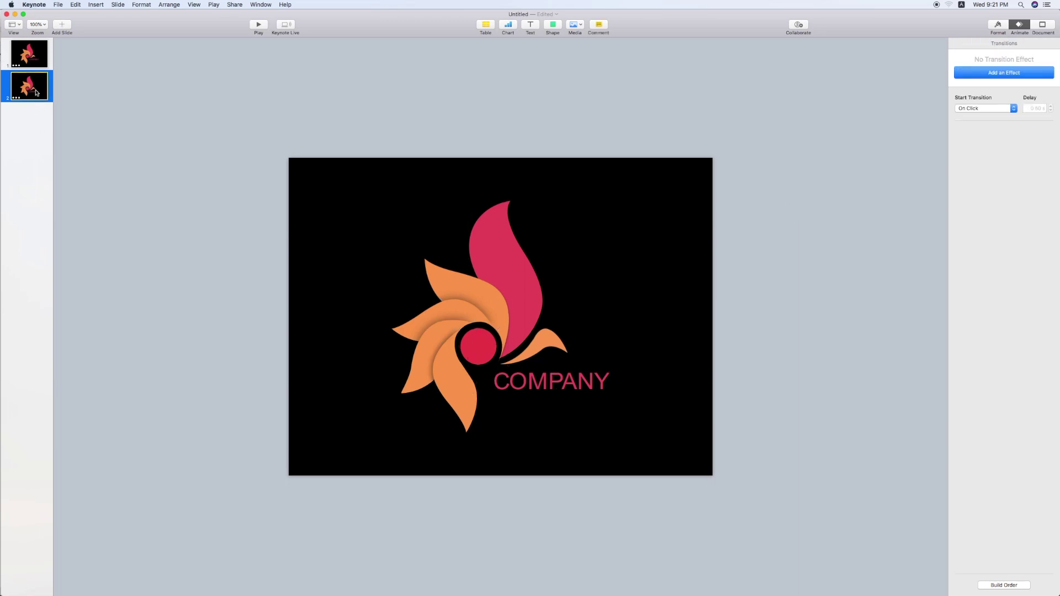
{"action": "key", "text": "super+c"}
{"action": "key", "text": "super+v"}
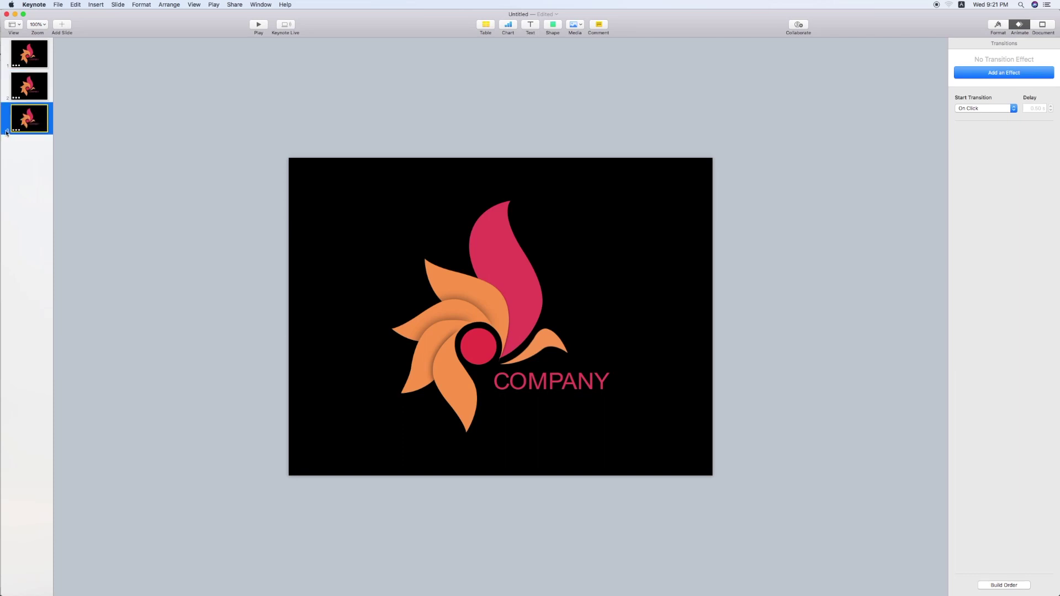
Step: On slide 3, set the logo's action effects to None and group all logo parts into one object
{"action": "left_click_drag", "start_coordinate": [369, 177], "coordinate": [705, 467]}
{"action": "left_click", "coordinate": [995, 73]}
{"action": "left_click", "coordinate": [957, 93]}
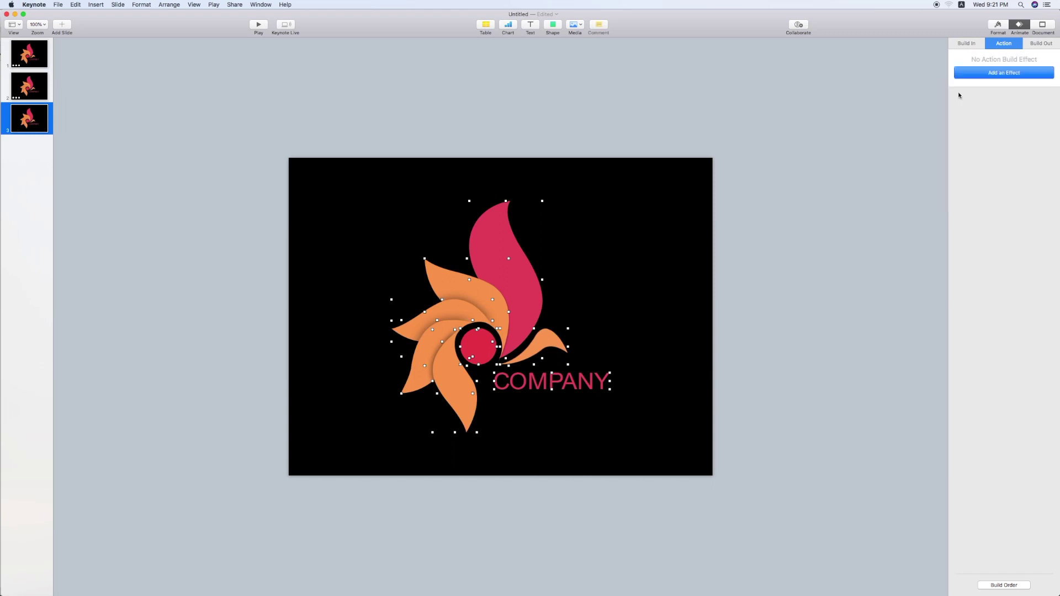
{"action": "left_click_drag", "start_coordinate": [250, 138], "coordinate": [713, 393]}
{"action": "right_click", "coordinate": [537, 308]}
{"action": "left_click", "coordinate": [554, 311]}
{"action": "left_click", "coordinate": [1041, 44]}
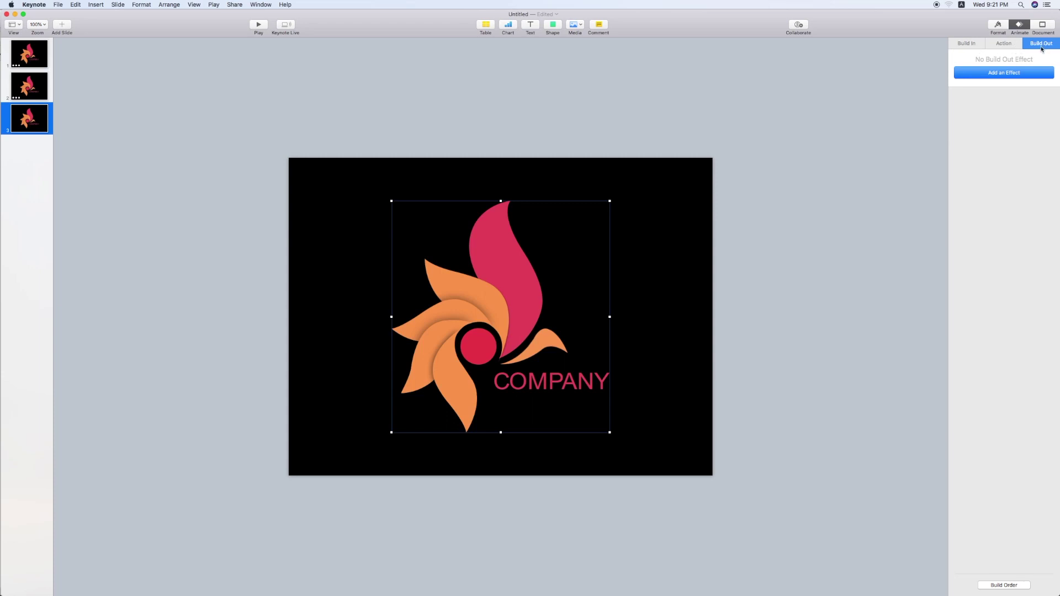
Step: Give the grouped logo a 2.00-second Fade and Scale build-out, replacing an initial Wipe
{"action": "left_click", "coordinate": [1028, 74]}
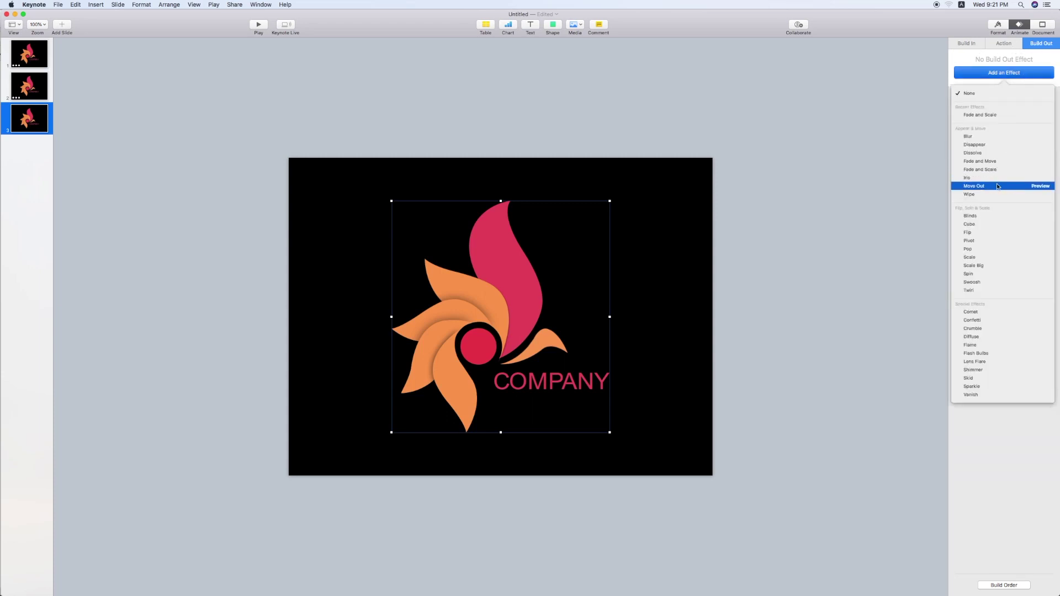
{"action": "left_click", "coordinate": [993, 195]}
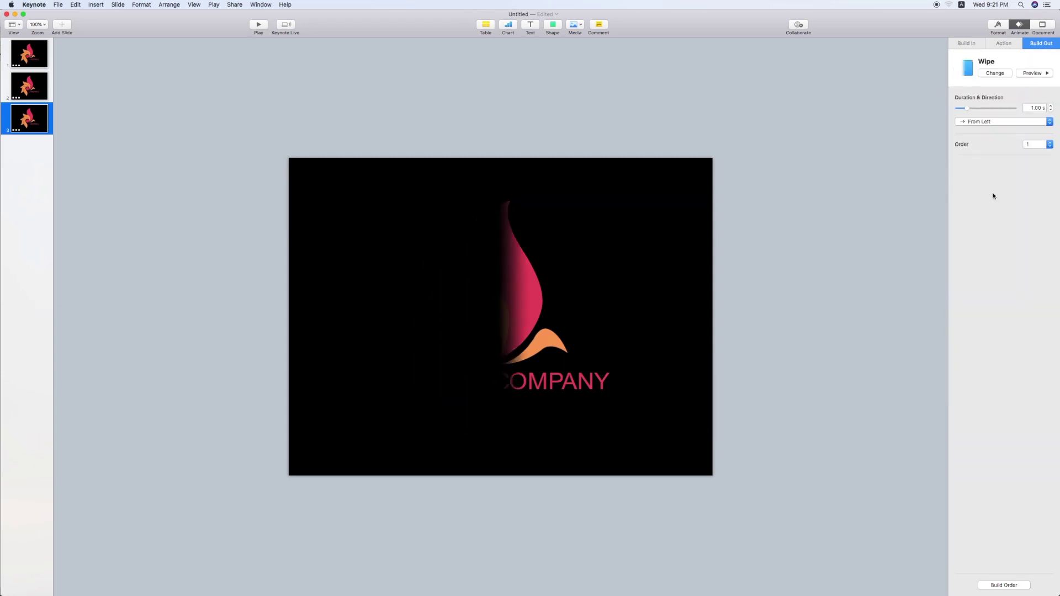
{"action": "left_click", "coordinate": [995, 73]}
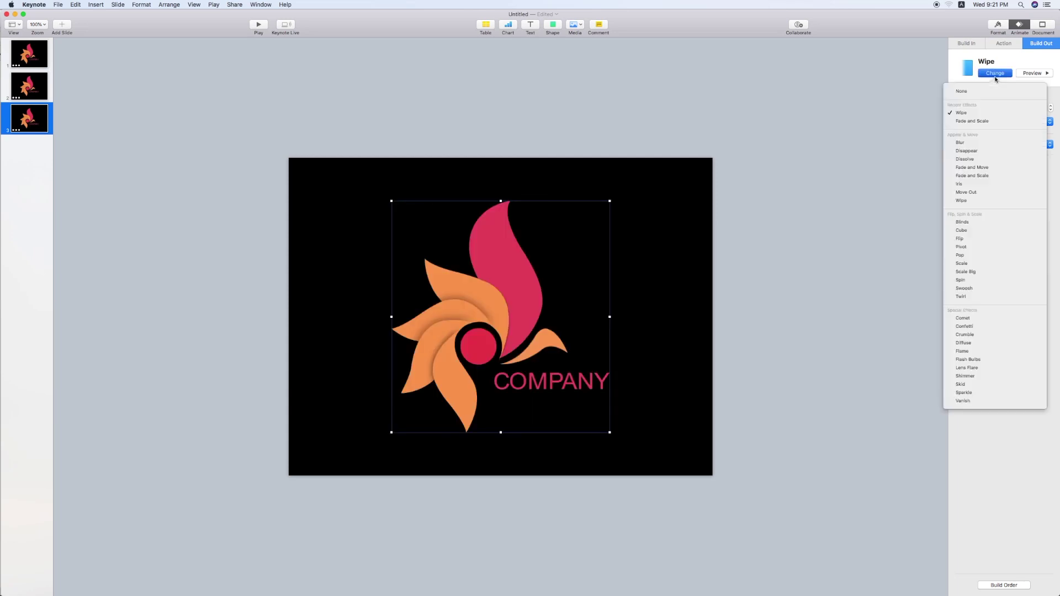
{"action": "left_click", "coordinate": [980, 176]}
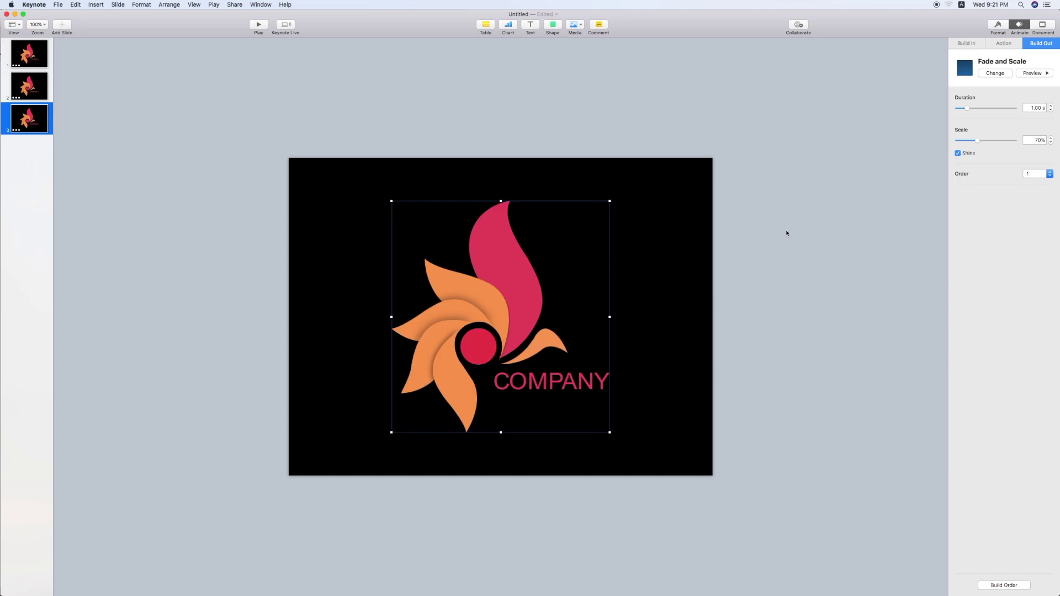
{"action": "left_click_drag", "start_coordinate": [967, 108], "coordinate": [972, 108]}
{"action": "left_click", "coordinate": [1033, 73]}
{"action": "left_click", "coordinate": [724, 280]}
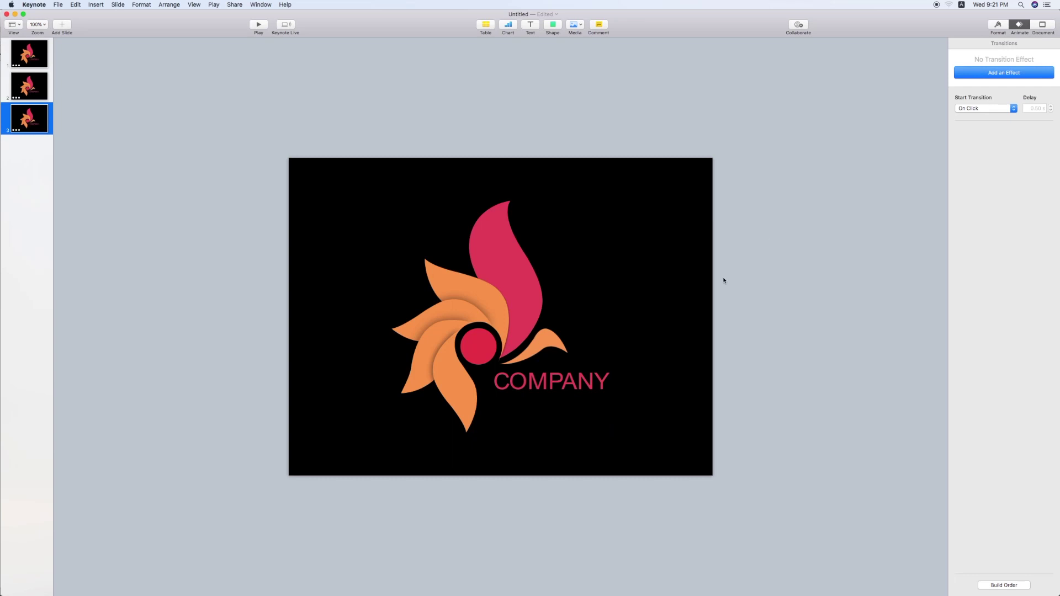
Step: Select all three slides and choose File > Export To > Movie
{"action": "left_click", "coordinate": [33, 64]}
{"action": "left_click", "coordinate": [37, 95], "text": "shift"}
{"action": "left_click", "coordinate": [38, 126], "text": "shift"}
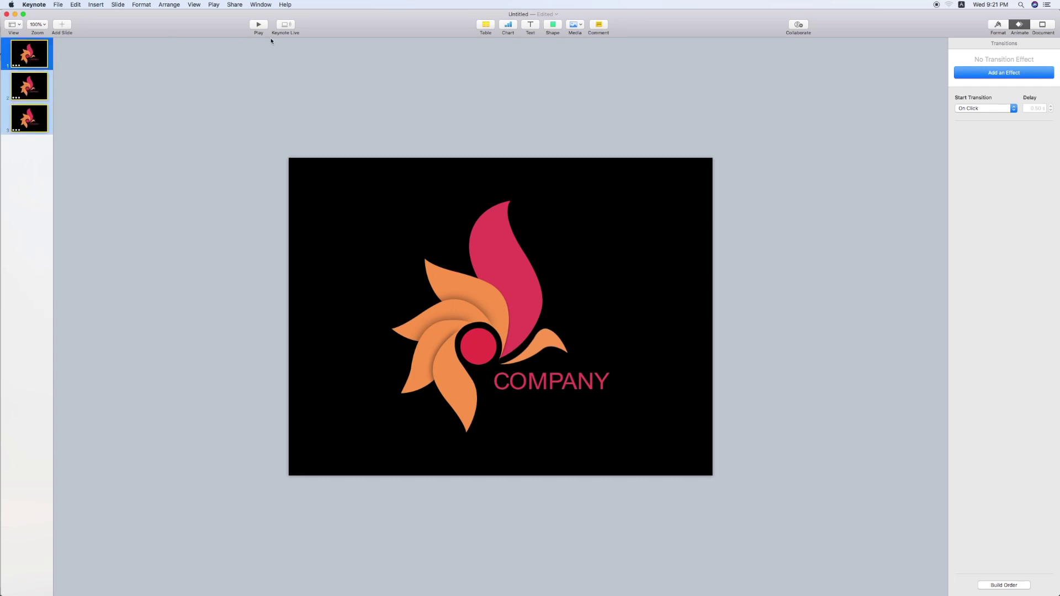
{"action": "left_click", "coordinate": [59, 5]}
{"action": "mouse_move", "coordinate": [75, 90]}
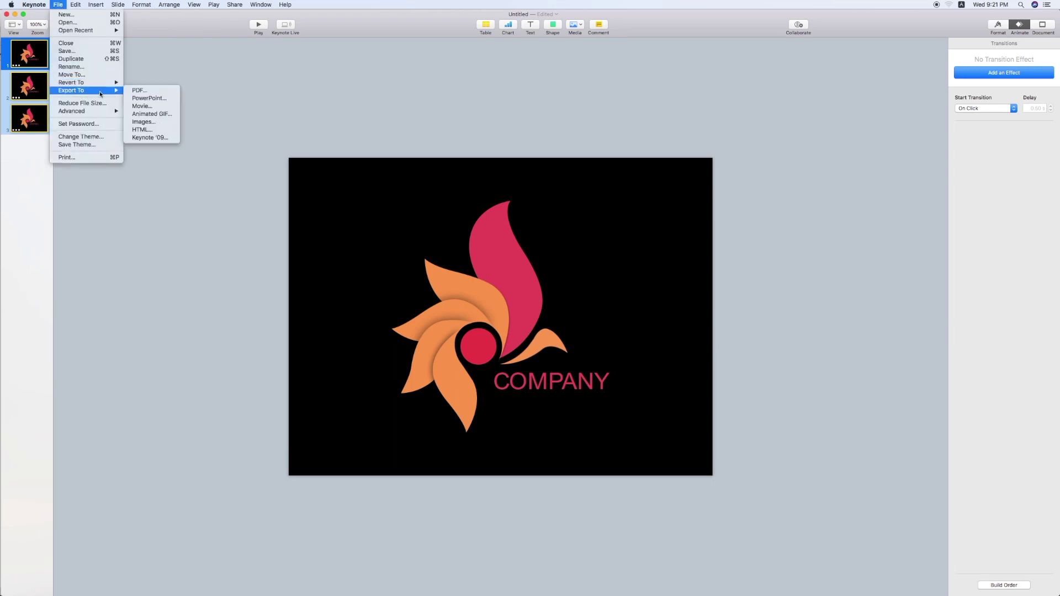
{"action": "left_click", "coordinate": [142, 105]}
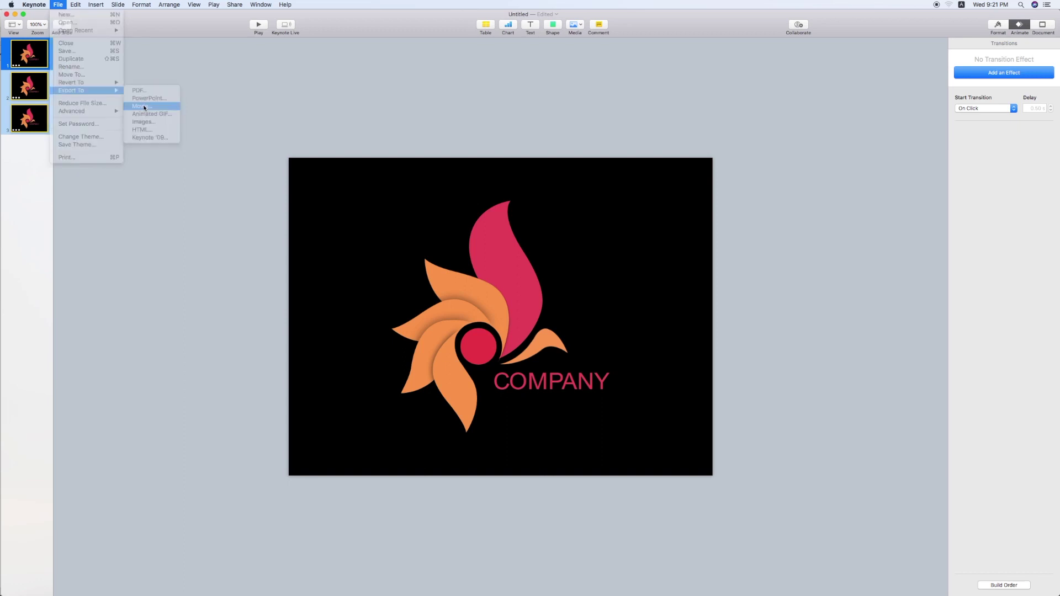
Step: Set both delays to 0 and resolution to 1080p, then save the movie to the Desktop
{"action": "double_click", "coordinate": [515, 127]}
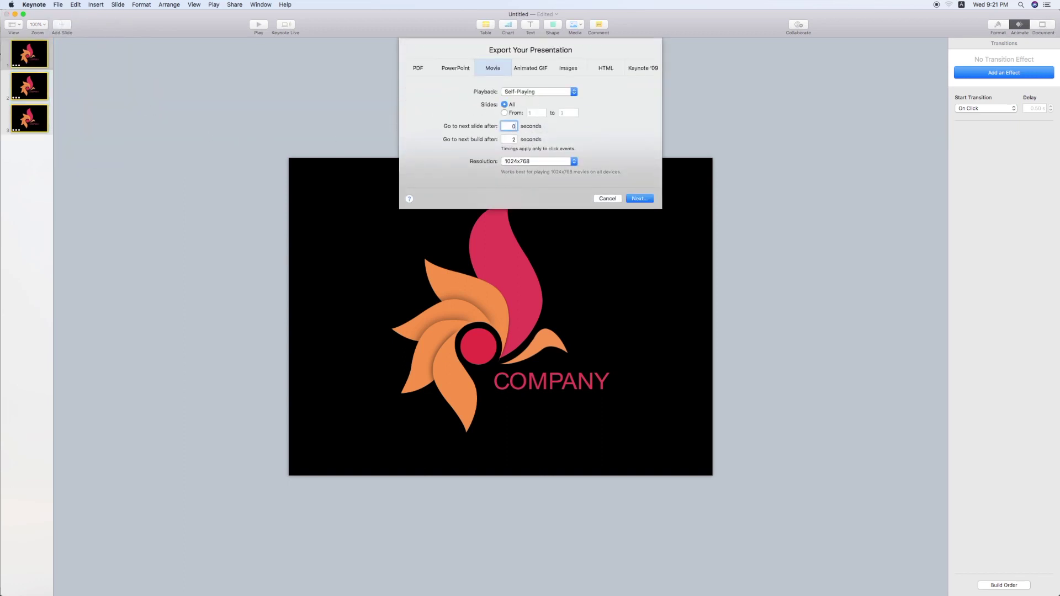
{"action": "key", "text": "Tab"}
{"action": "type", "text": "0"}
{"action": "left_click", "coordinate": [546, 162]}
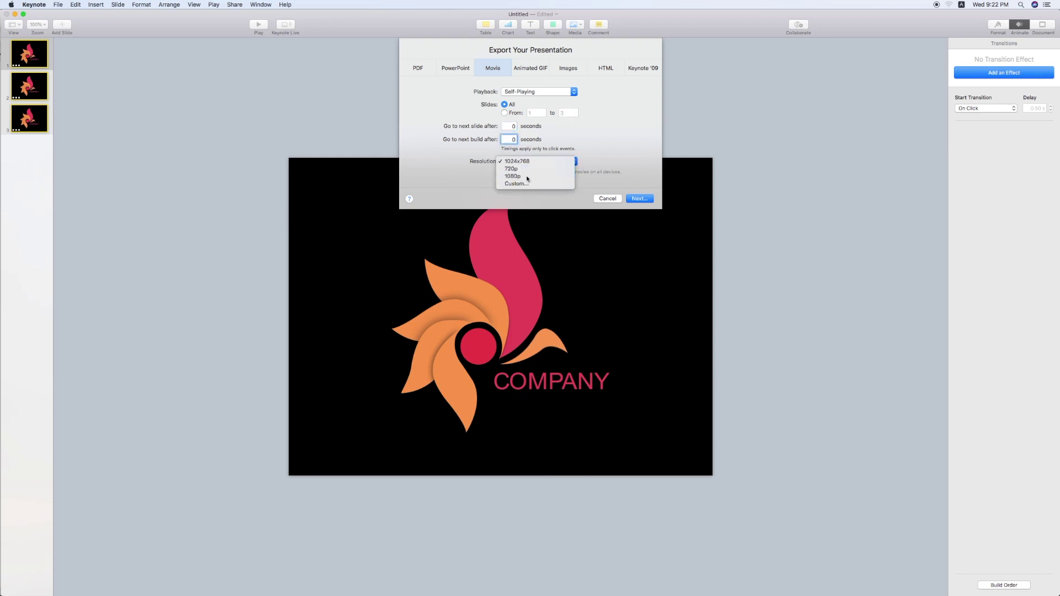
{"action": "left_click", "coordinate": [526, 178]}
{"action": "left_click", "coordinate": [639, 199]}
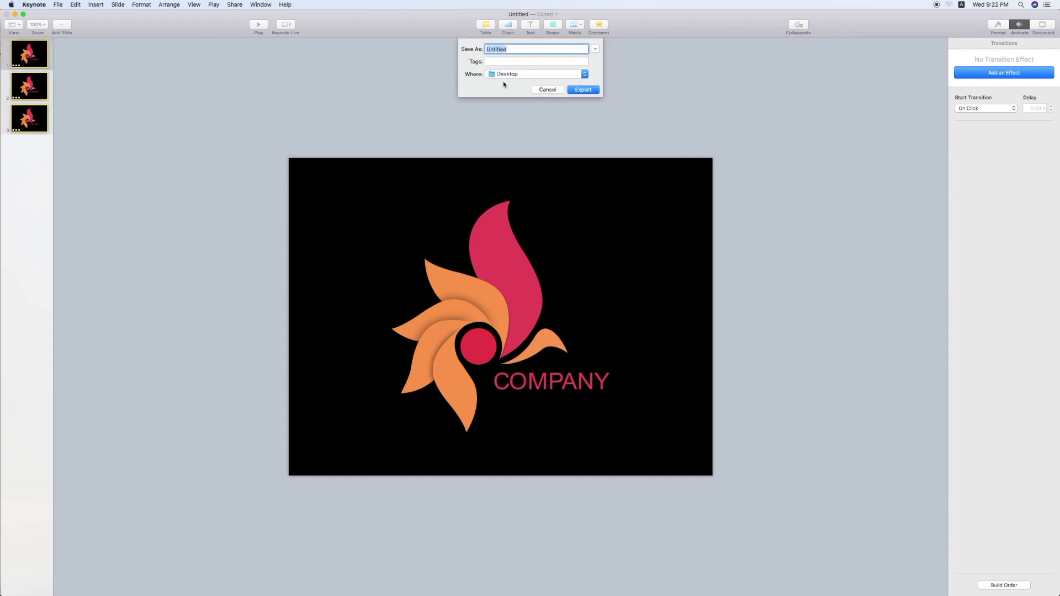
{"action": "left_click", "coordinate": [578, 90]}
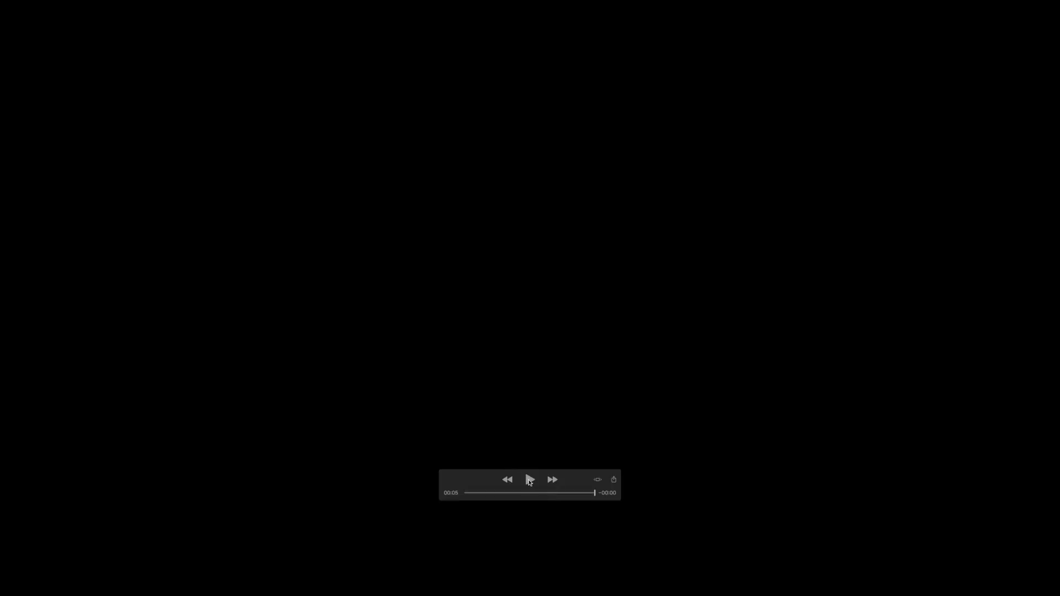
Step: Play the exported five-second logo movie in QuickTime Player through to its end
{"action": "left_click", "coordinate": [530, 479]}
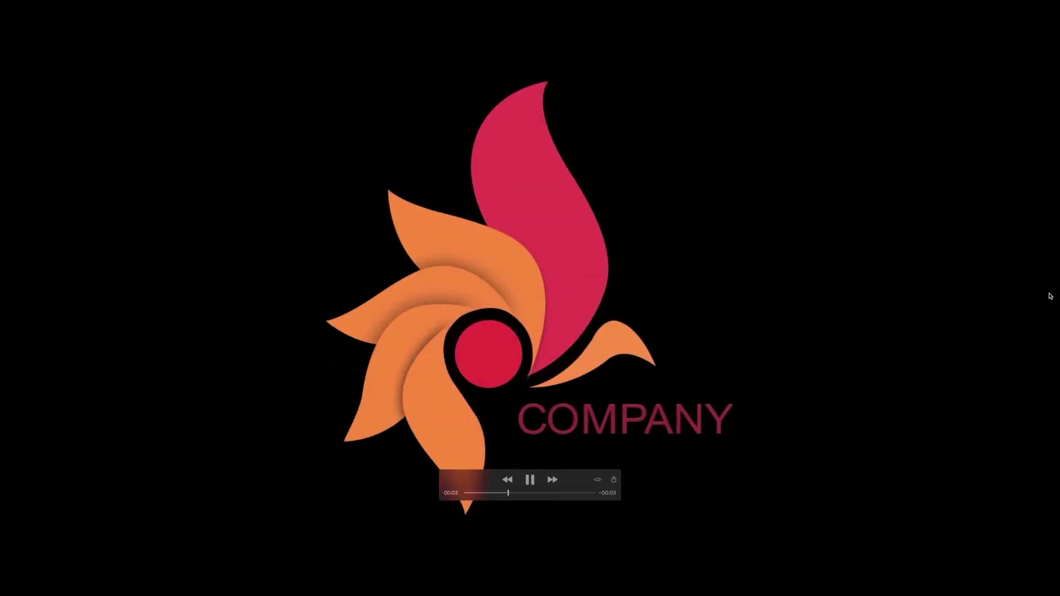